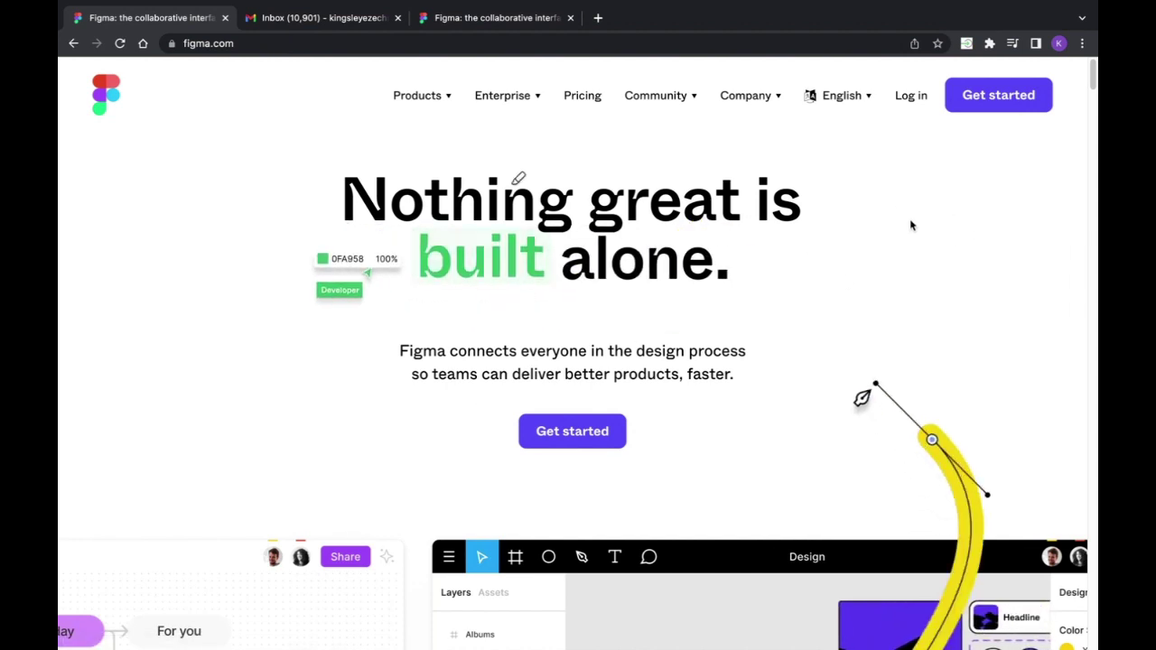
# Log in to the existing Figma account with the filled-in e-mail and password instead of creating a new account
pyautogui.click(908, 101)
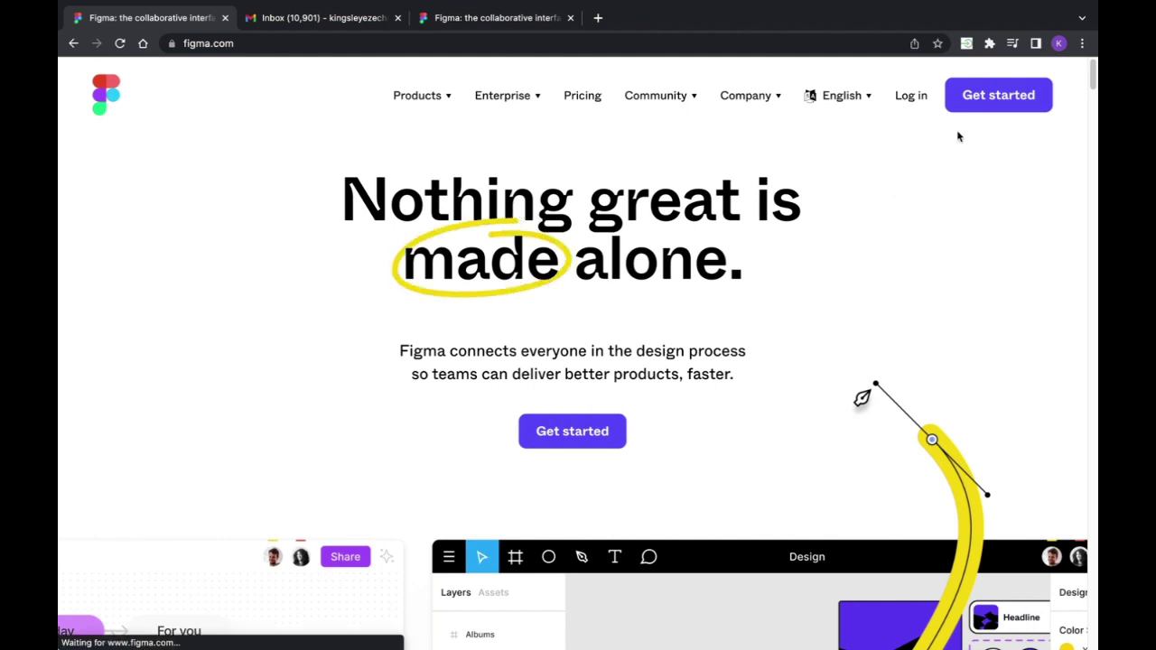
pyautogui.click(1018, 108)
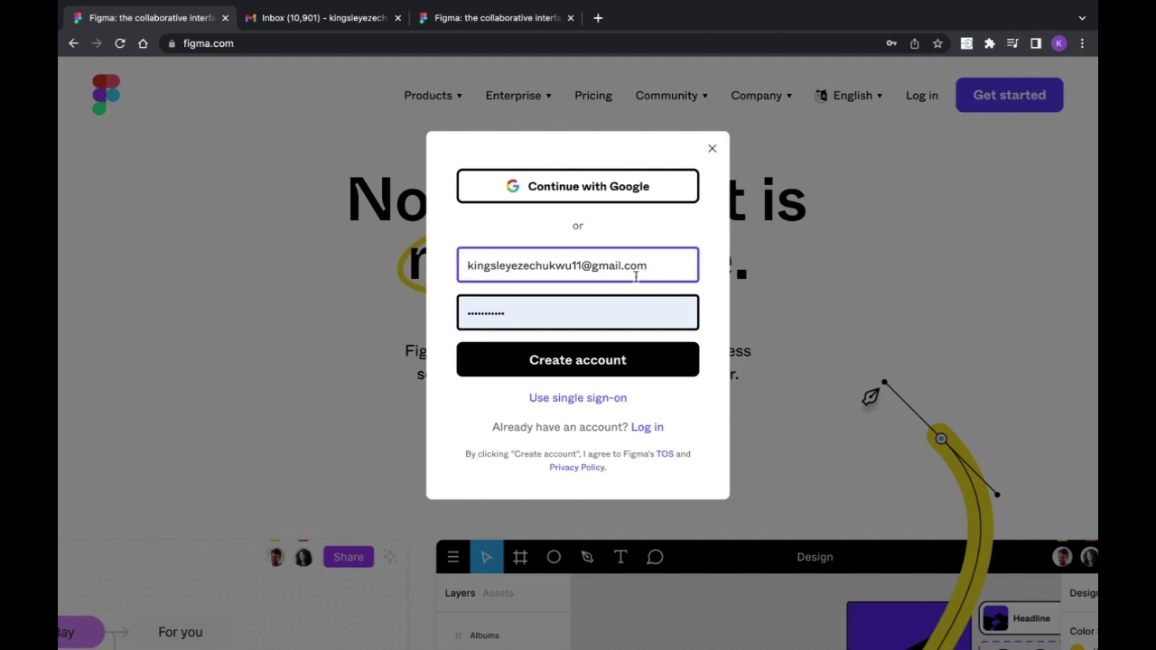
pyautogui.click(647, 428)
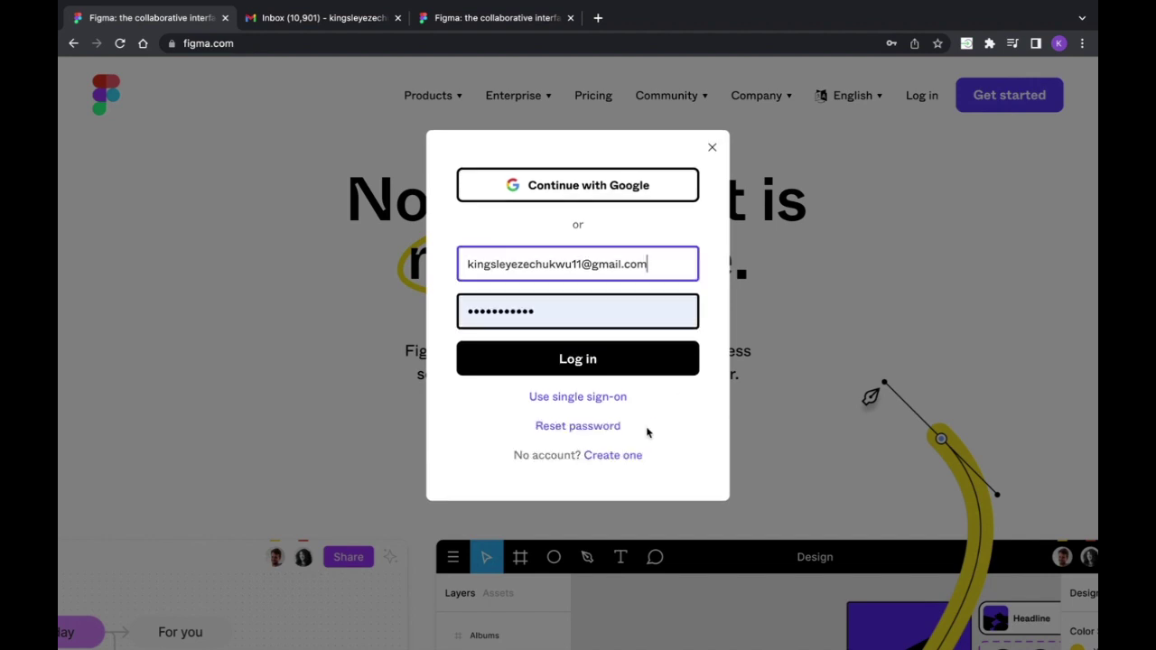
pyautogui.click(589, 357)
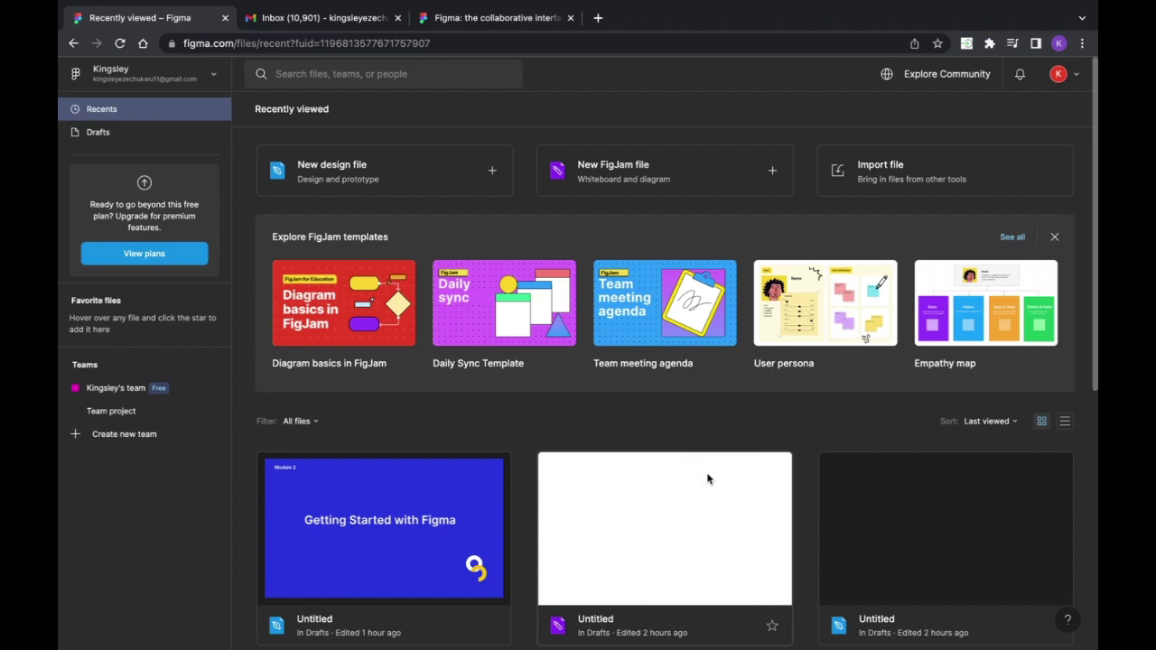
# Review the account options, including the desktop app download, and look over the files in Drafts
pyautogui.click(1070, 79)
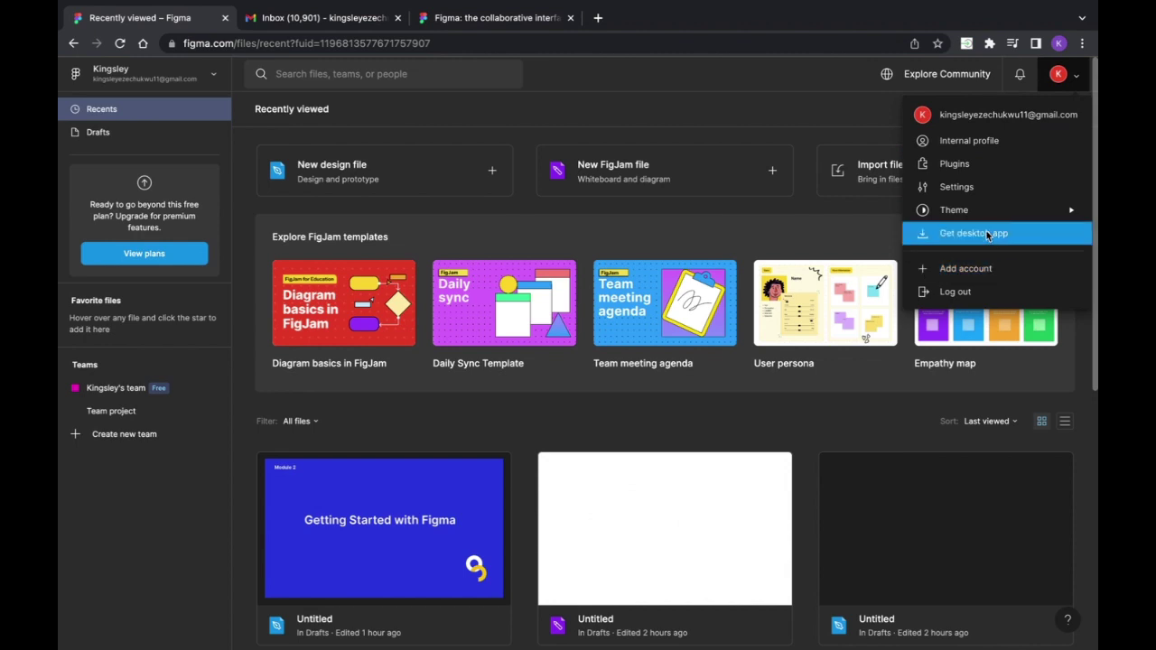
pyautogui.click(843, 106)
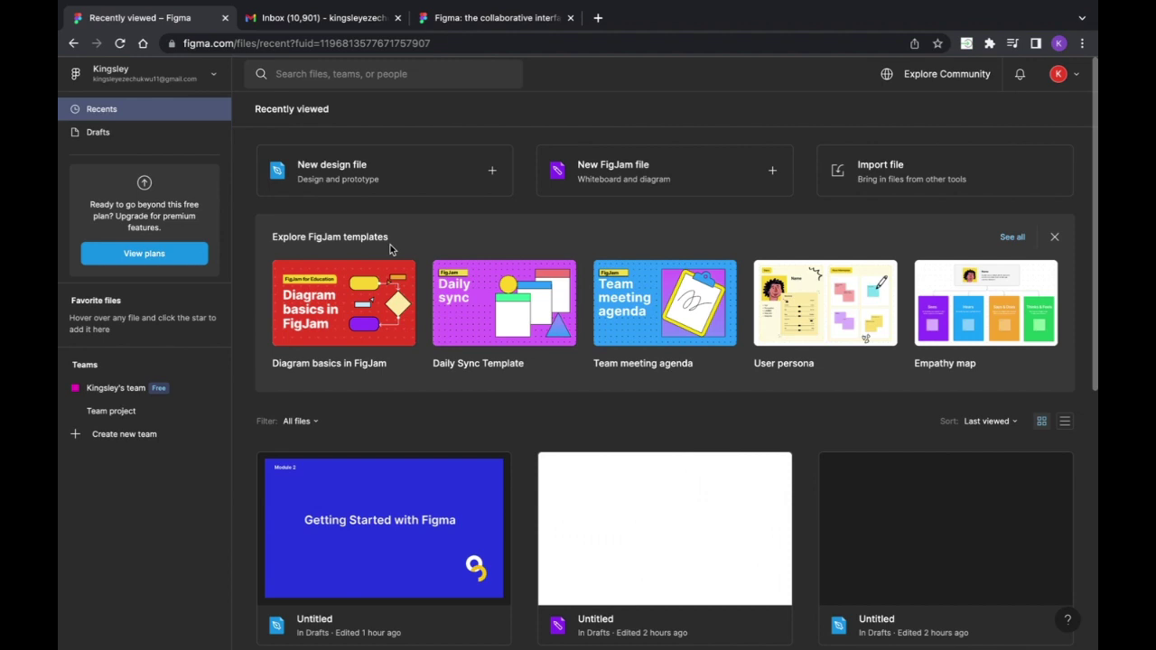
pyautogui.click(96, 137)
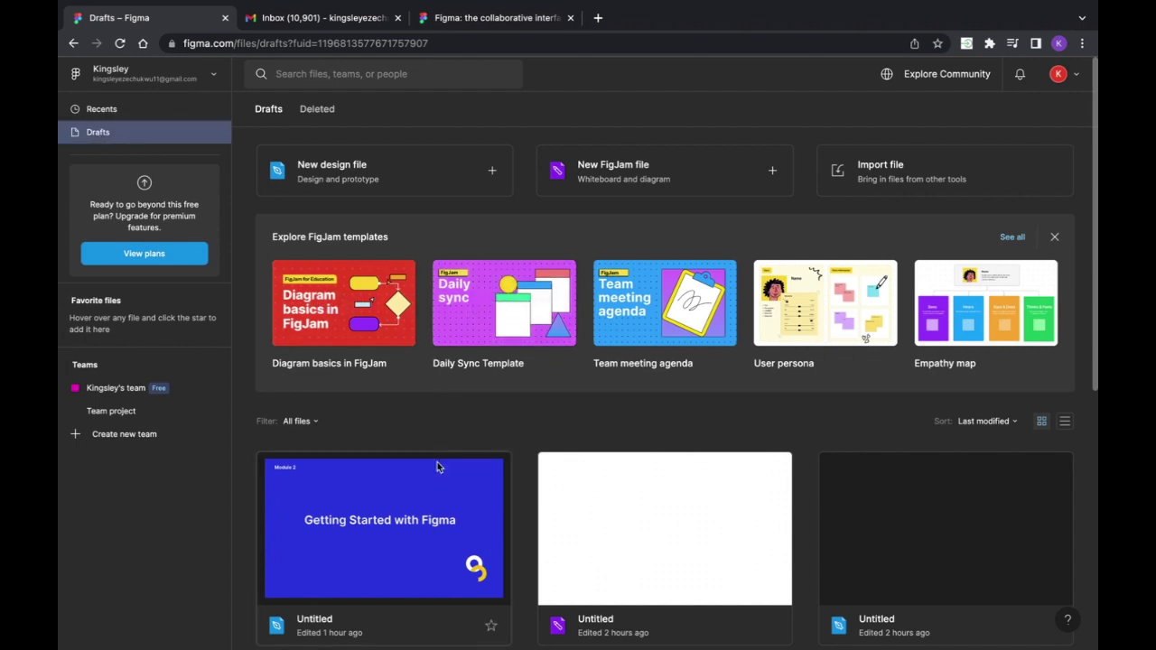
pyautogui.scroll(-1, 437, 463)
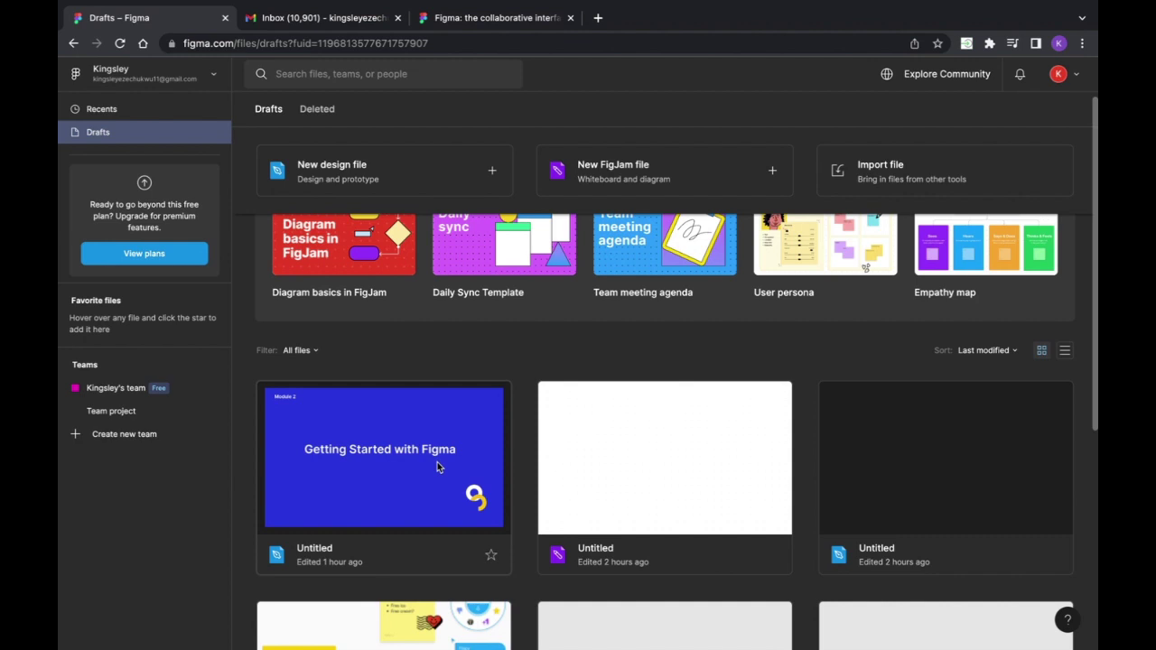
pyautogui.scroll(-2, 437, 467)
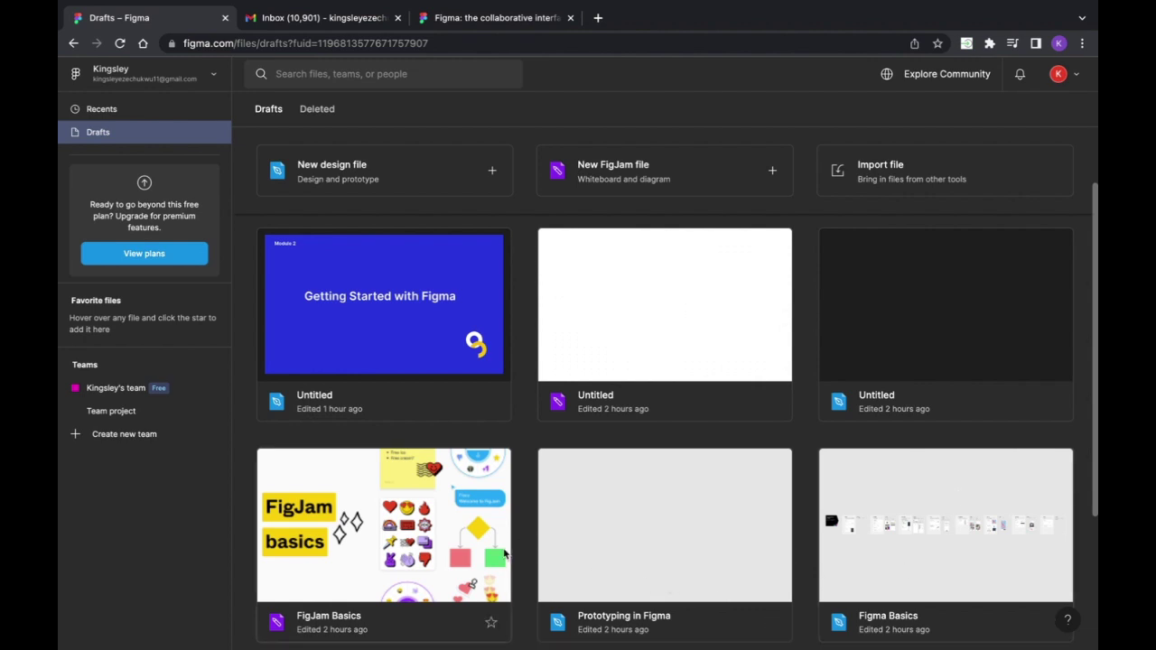
pyautogui.scroll(3, 363, 304)
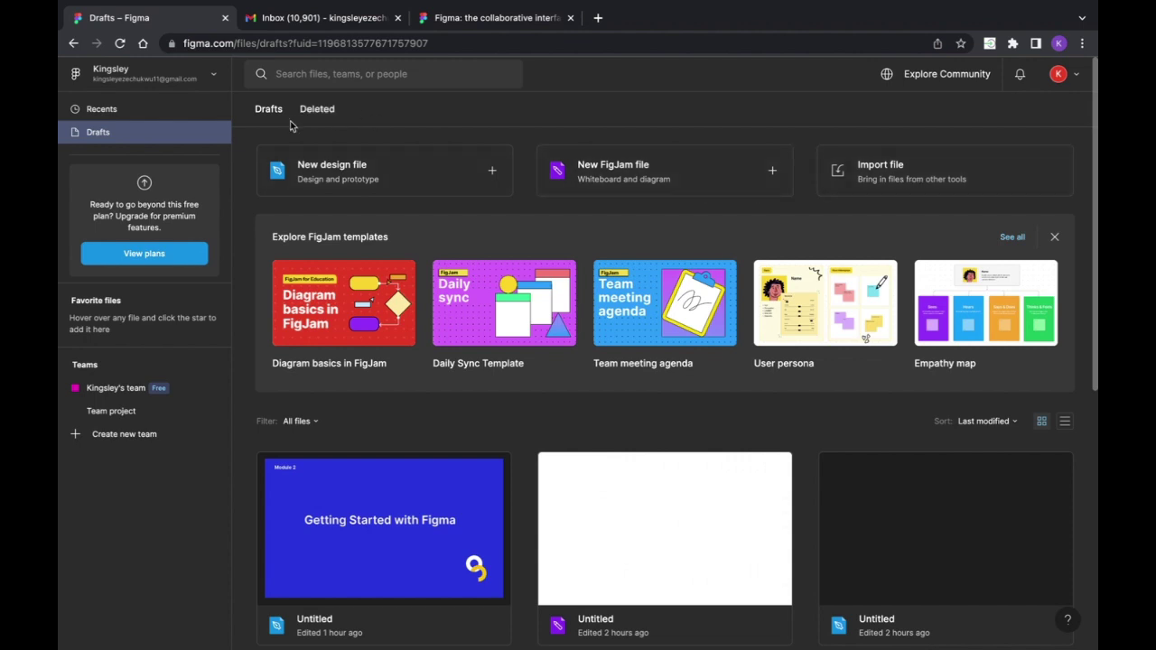
# Switch from the personal workspace to the Figma Community
pyautogui.click(212, 79)
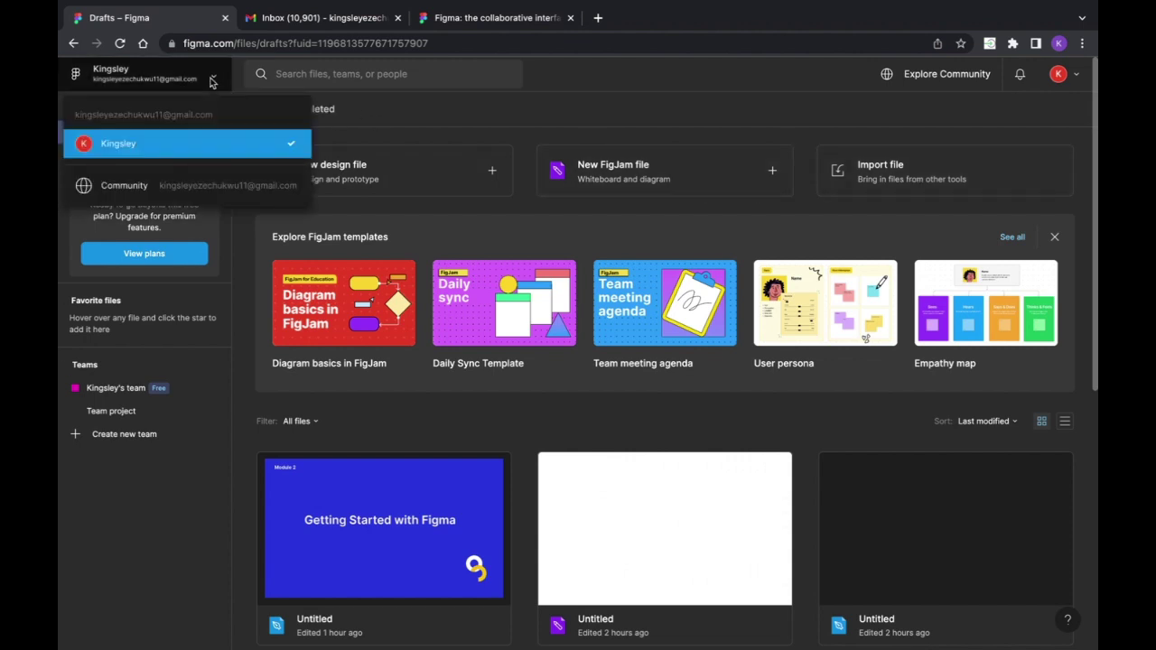
pyautogui.click(166, 191)
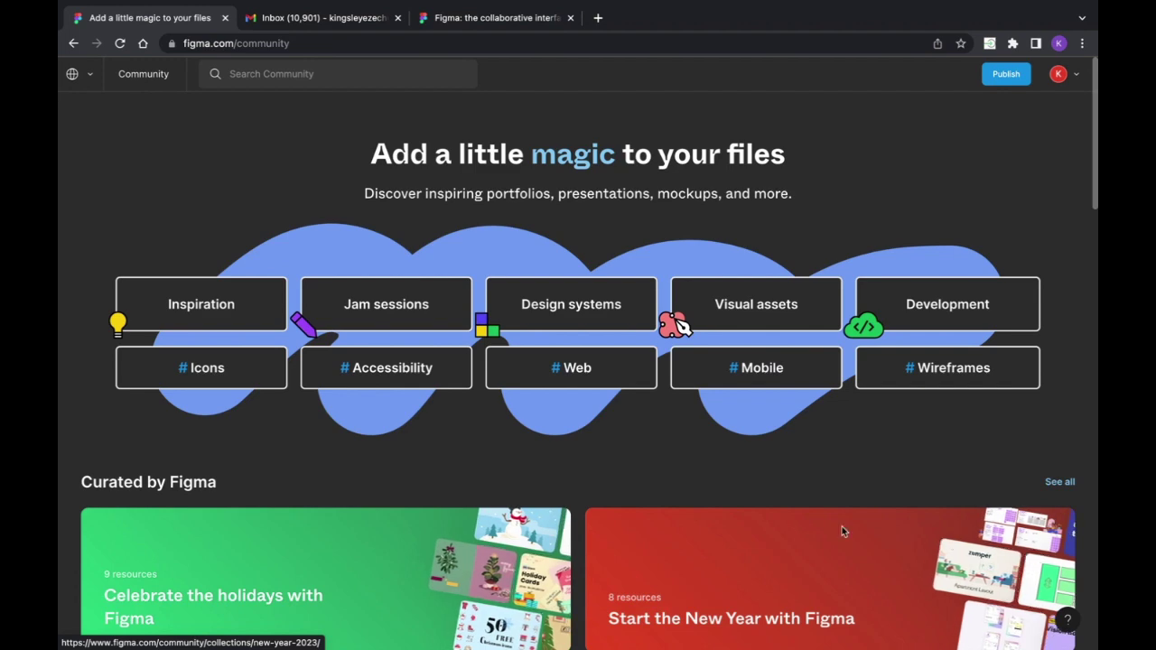
# Browse the Community home page's curated collections and its trending files, plugins and templates
pyautogui.scroll(-3, 782, 499)
pyautogui.scroll(-1, 782, 498)
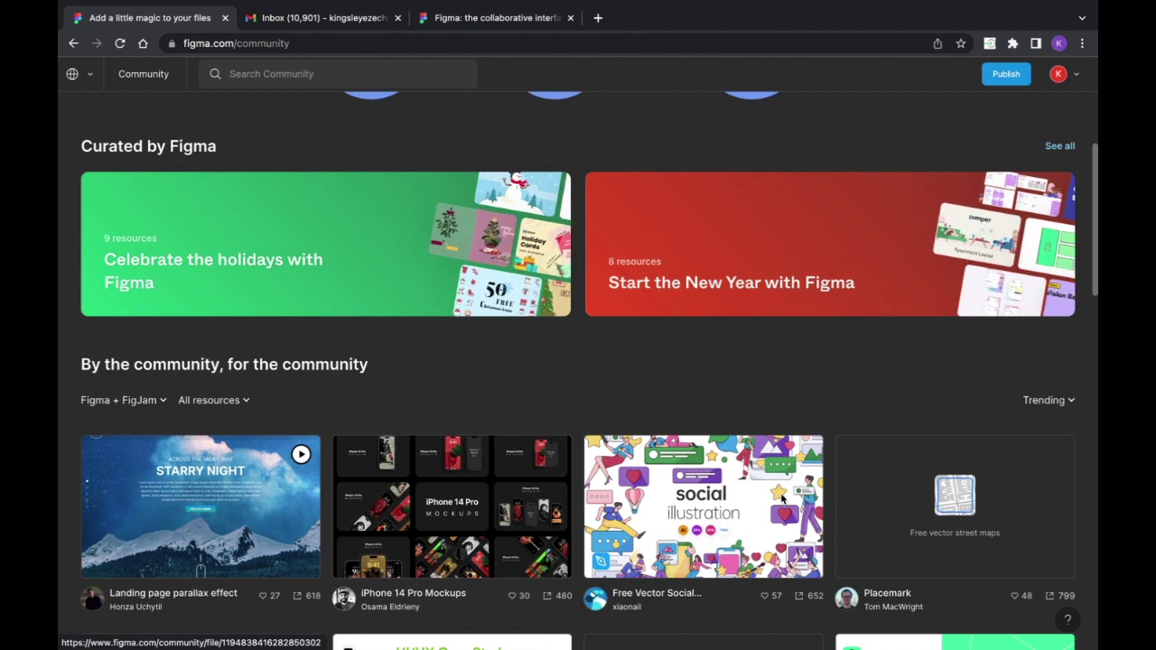
pyautogui.scroll(-1, 782, 499)
pyautogui.scroll(-1, 782, 499)
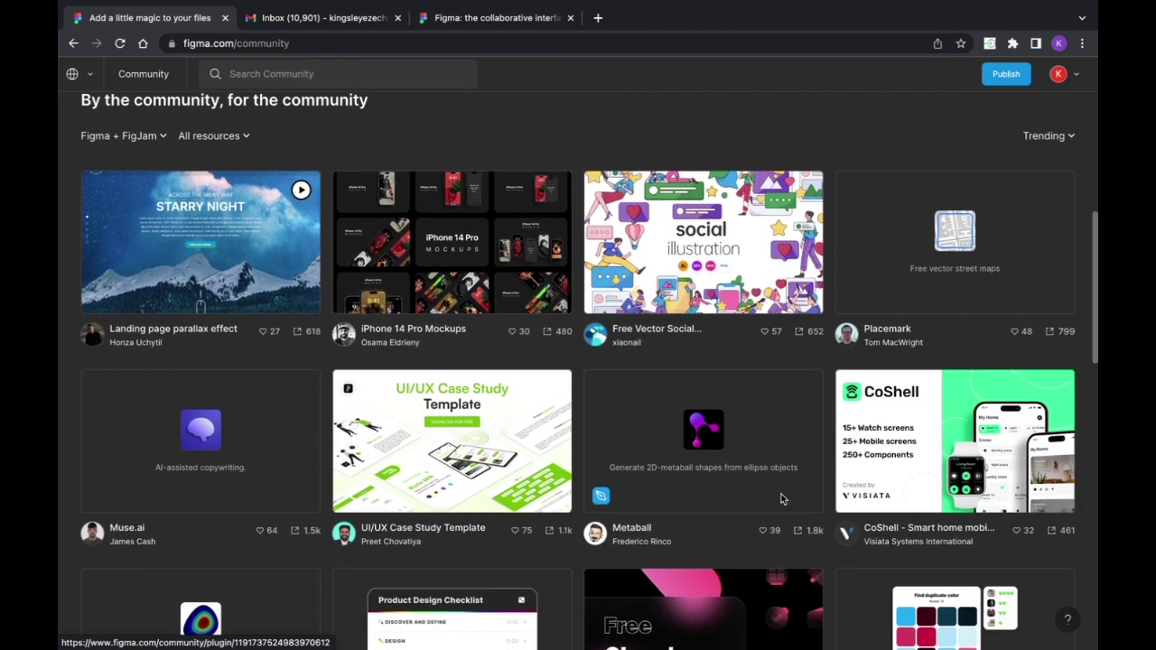
pyautogui.scroll(-1, 782, 499)
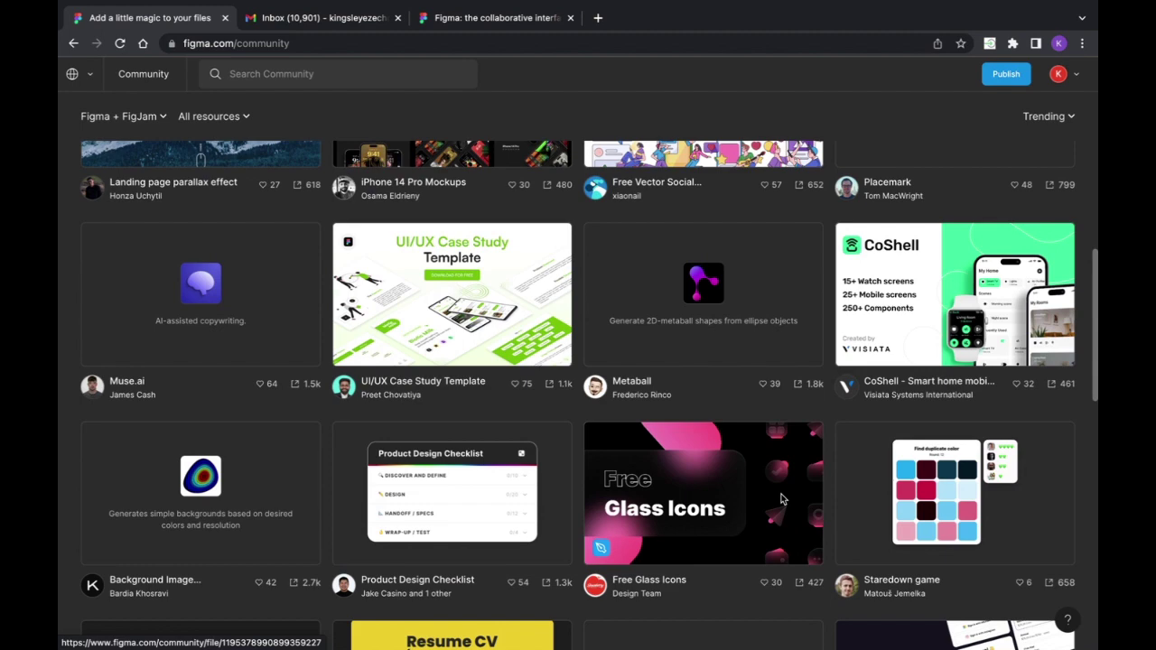
pyautogui.scroll(-8, 781, 498)
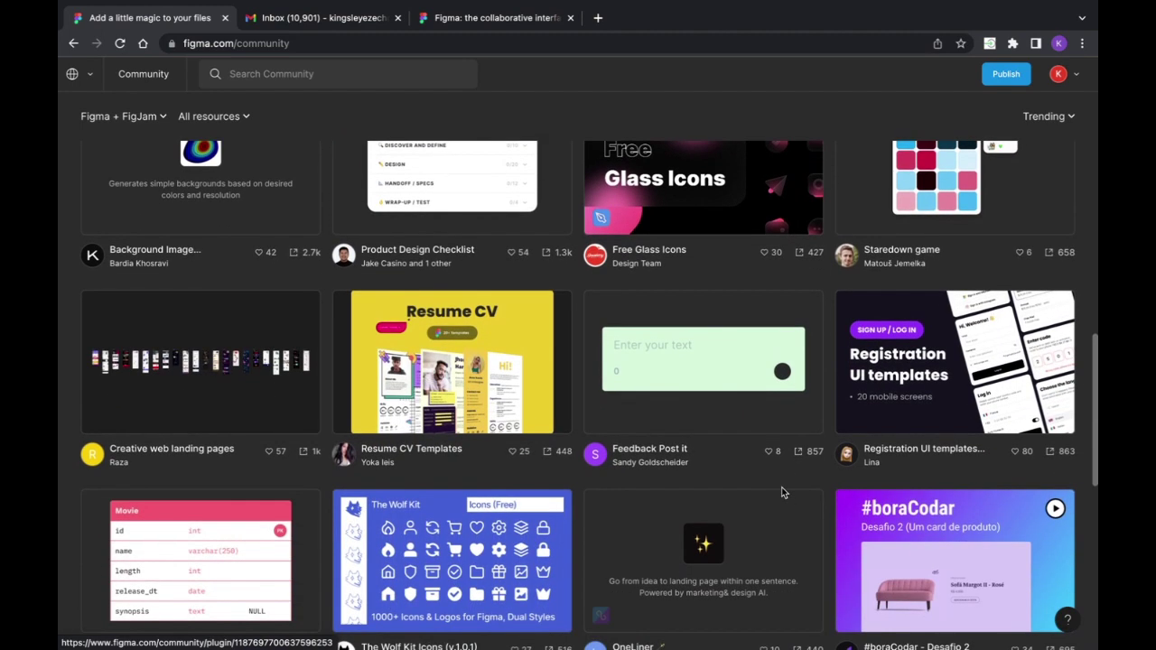
pyautogui.scroll(-6, 782, 492)
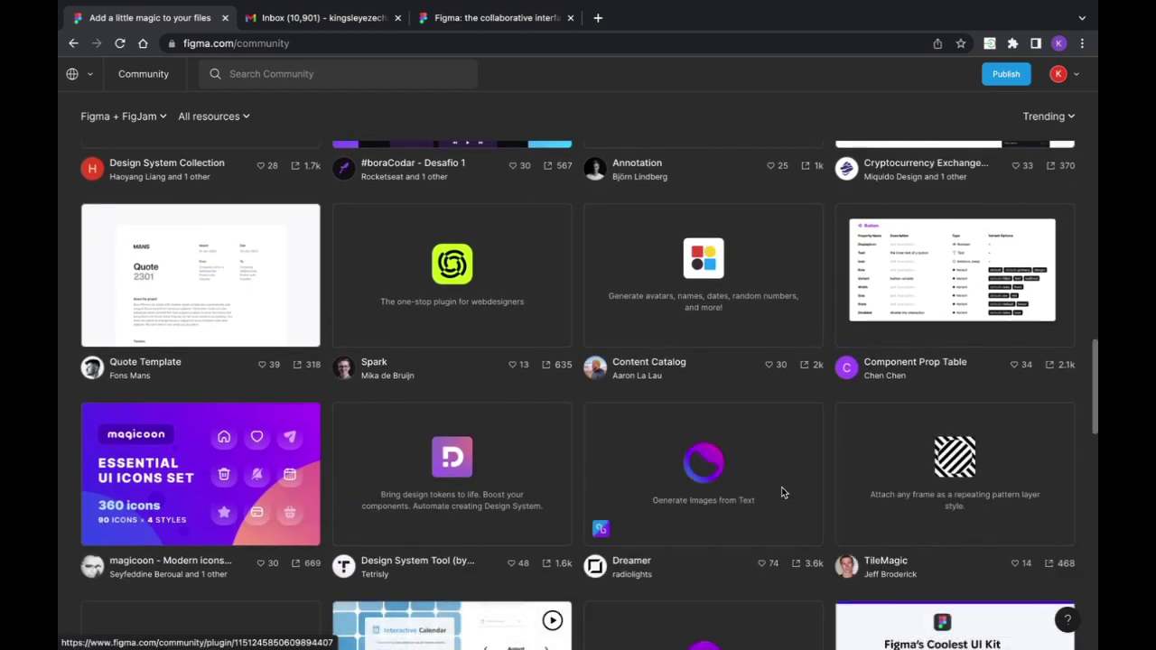
pyautogui.scroll(-5, 782, 493)
pyautogui.scroll(-7, 781, 487)
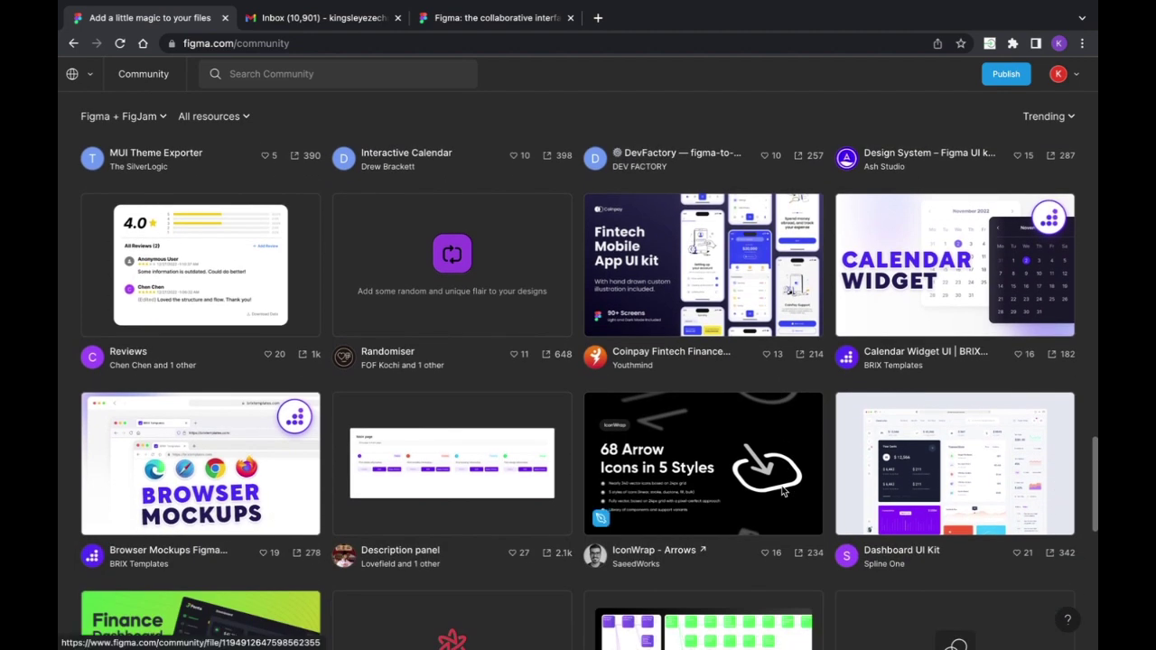
pyautogui.scroll(-2, 781, 490)
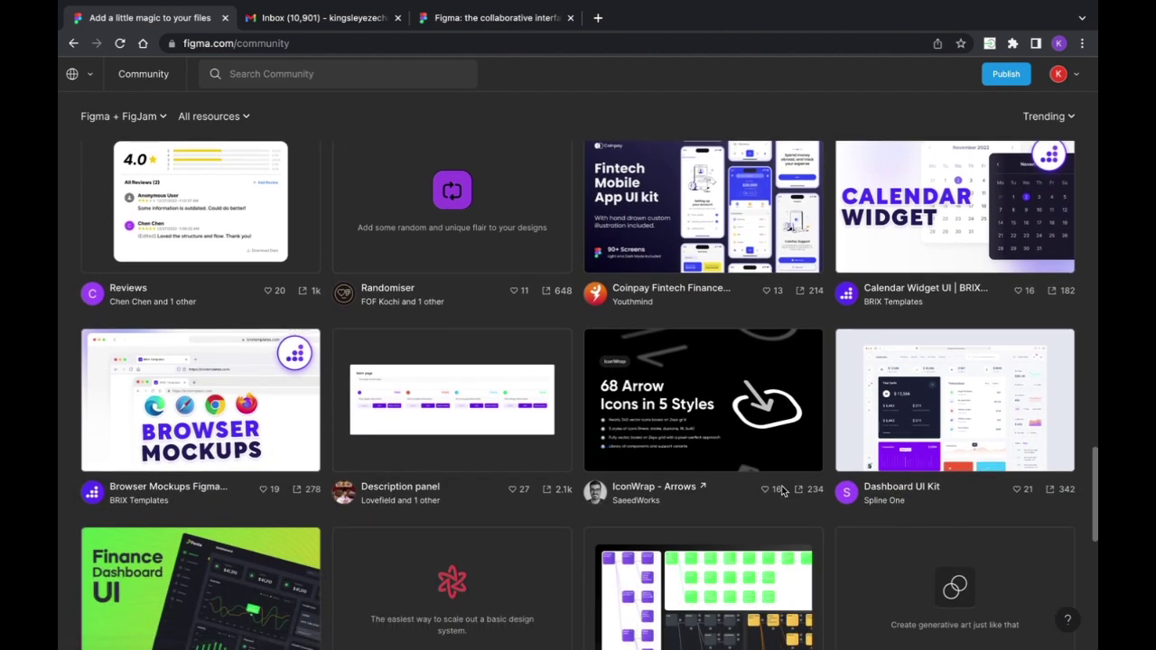
pyautogui.scroll(20, 781, 490)
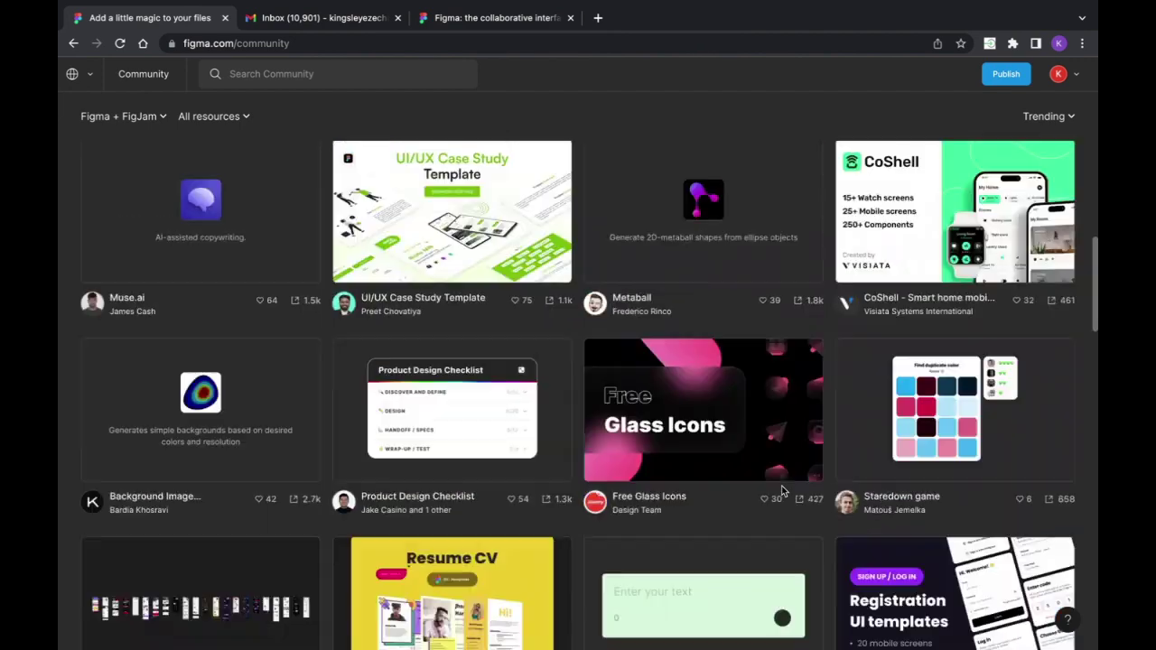
pyautogui.scroll(3, 318, 327)
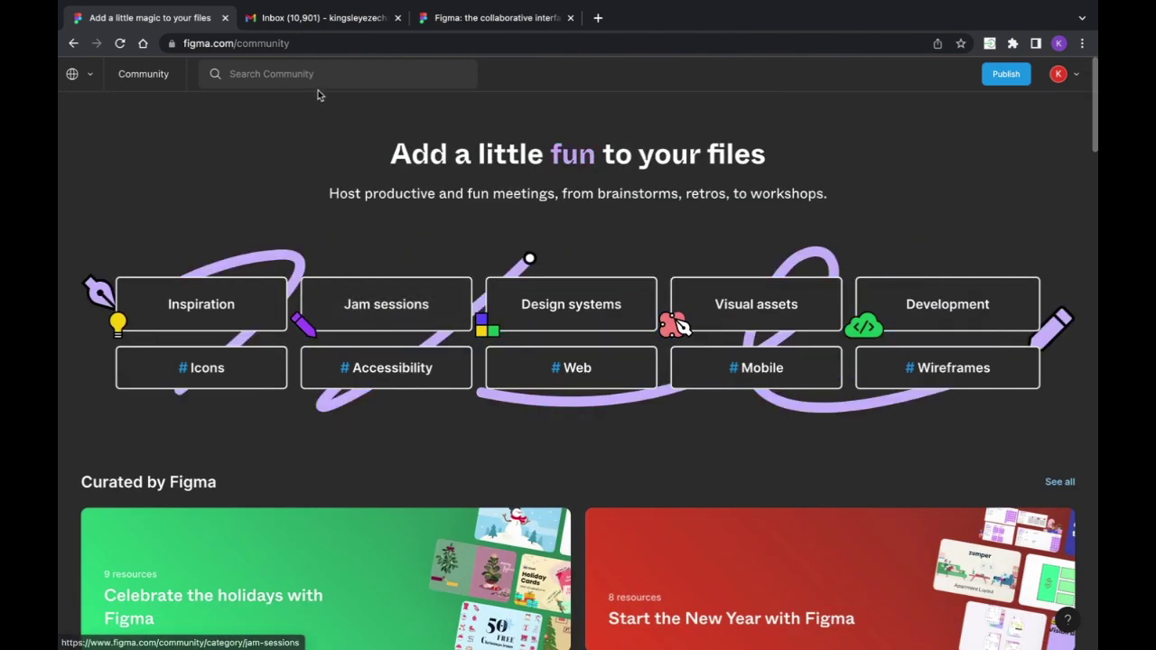
# Search the Community for "bank" and look over the page of the Banking App file
pyautogui.click(320, 74)
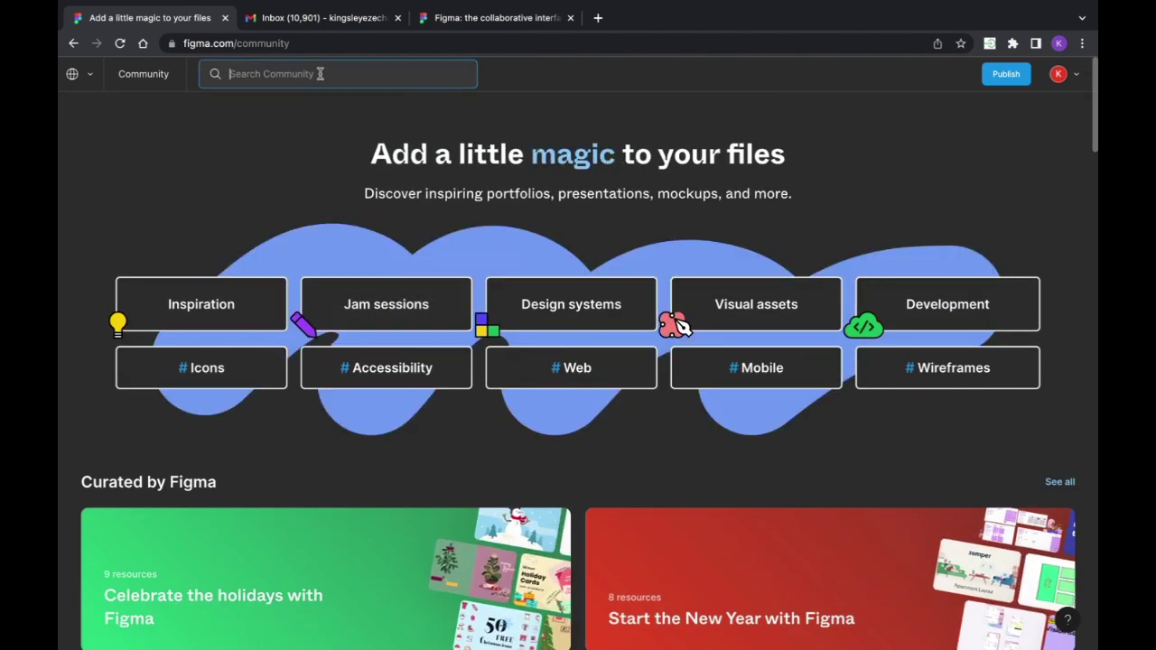
pyautogui.write('banki')
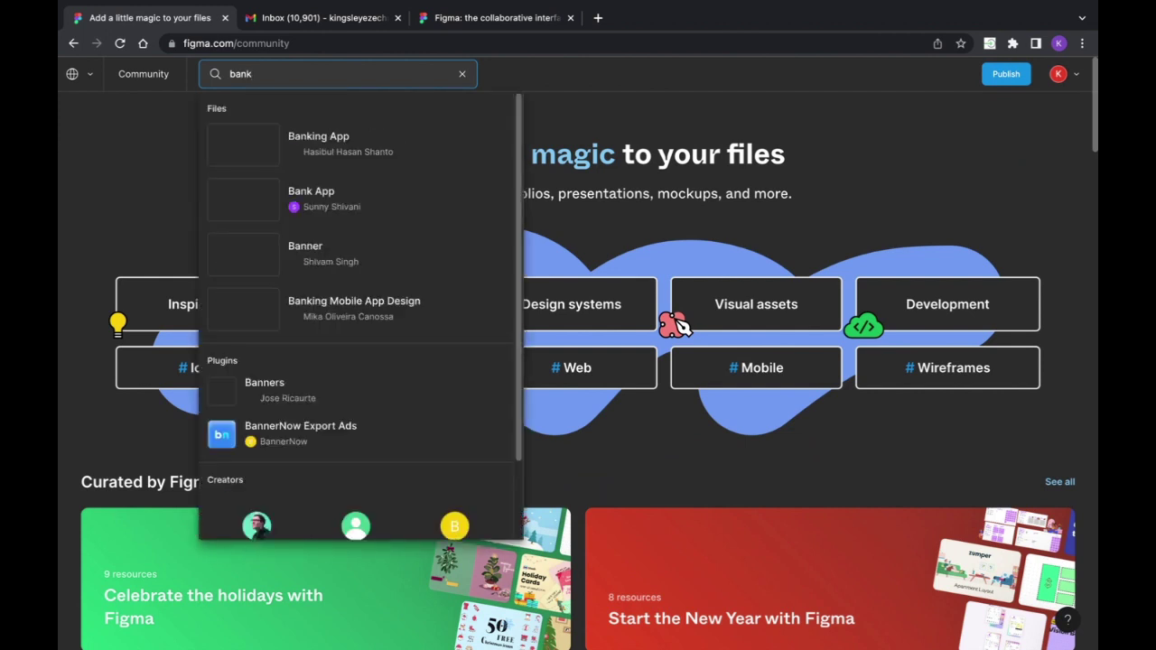
pyautogui.click(318, 145)
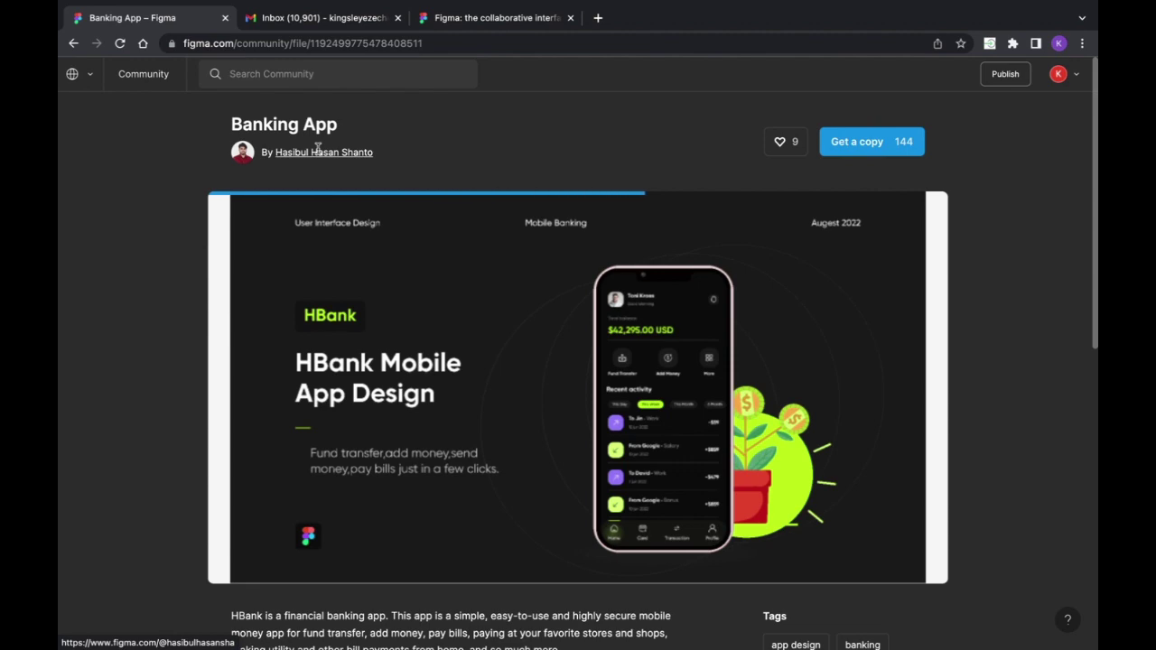
pyautogui.scroll(-5, 68, 349)
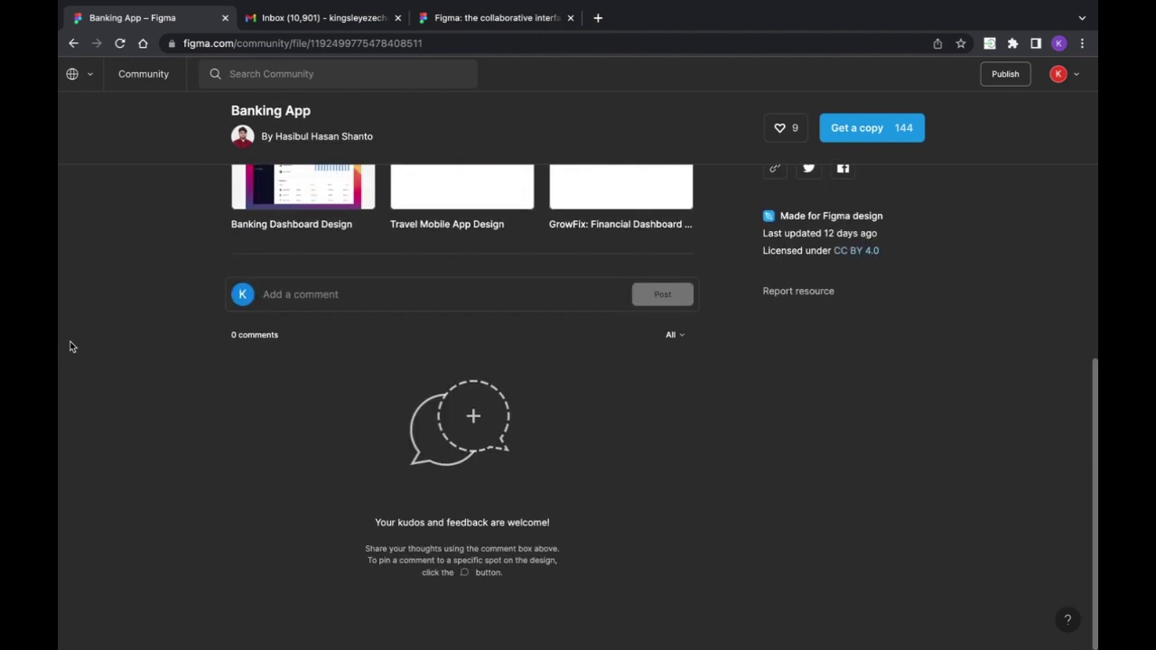
pyautogui.scroll(1, 70, 345)
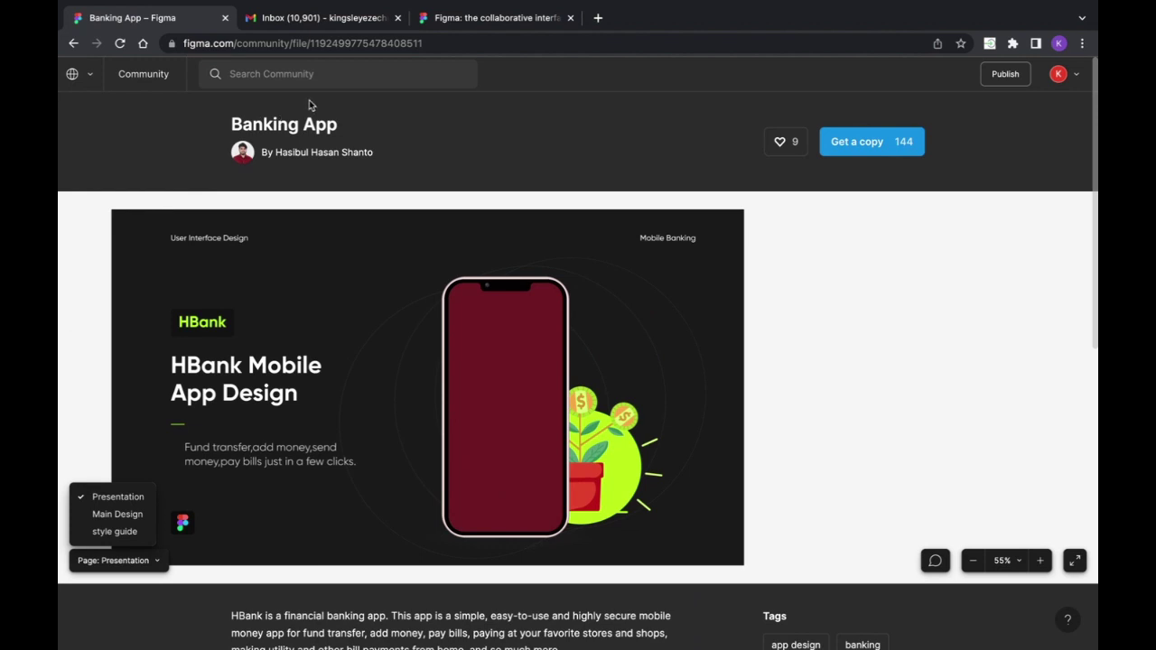
# Search the Community for "shopping app" and show all the results
pyautogui.click(323, 74)
pyautogui.write('sh')
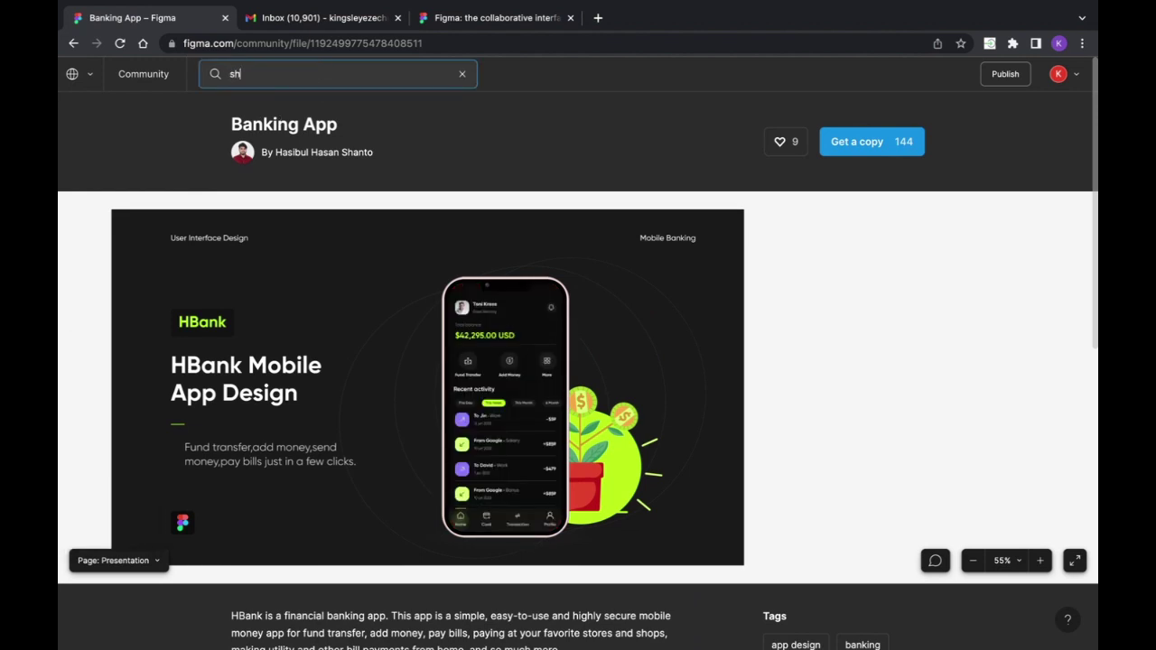
pyautogui.write('opping')
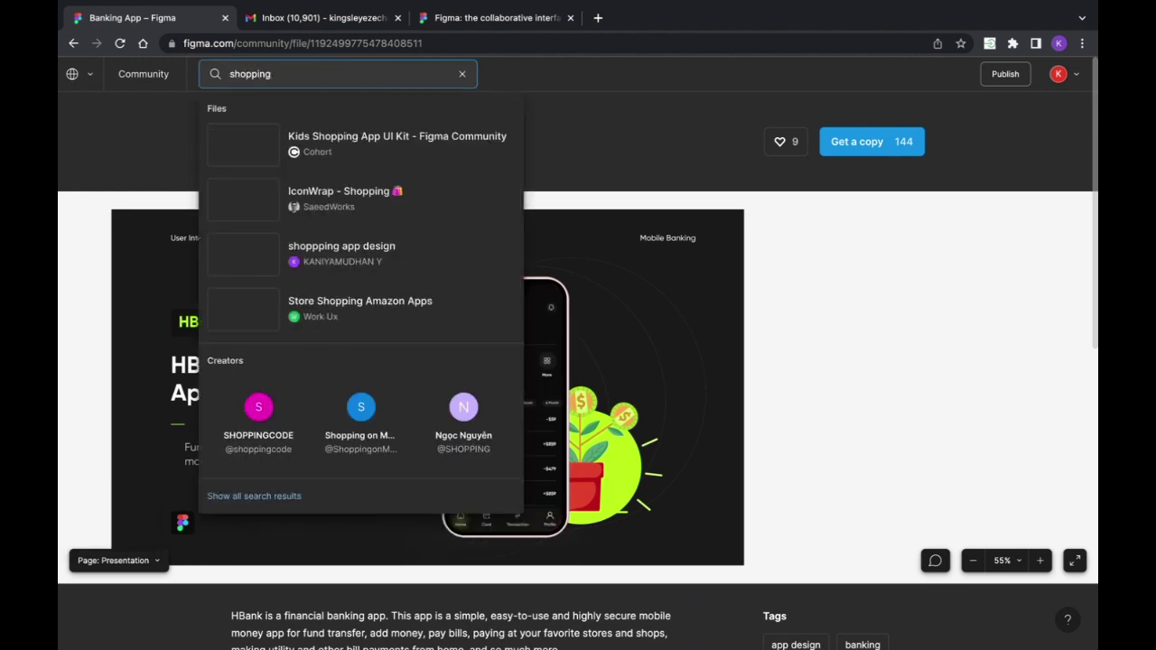
pyautogui.write(' app')
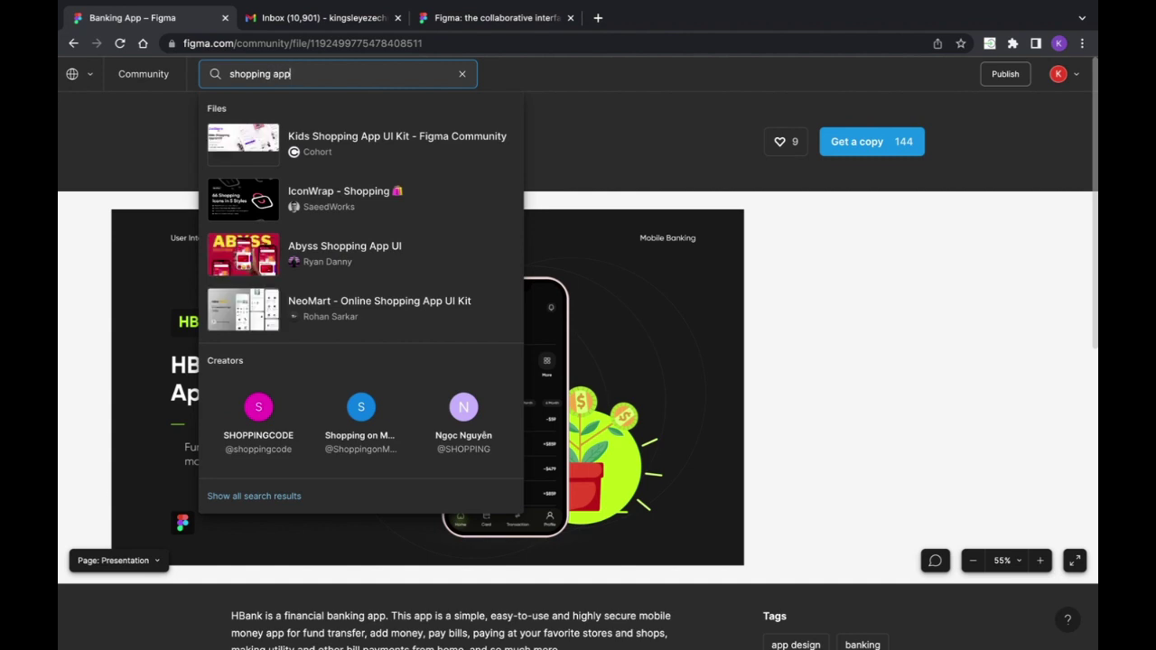
pyautogui.press('Return')
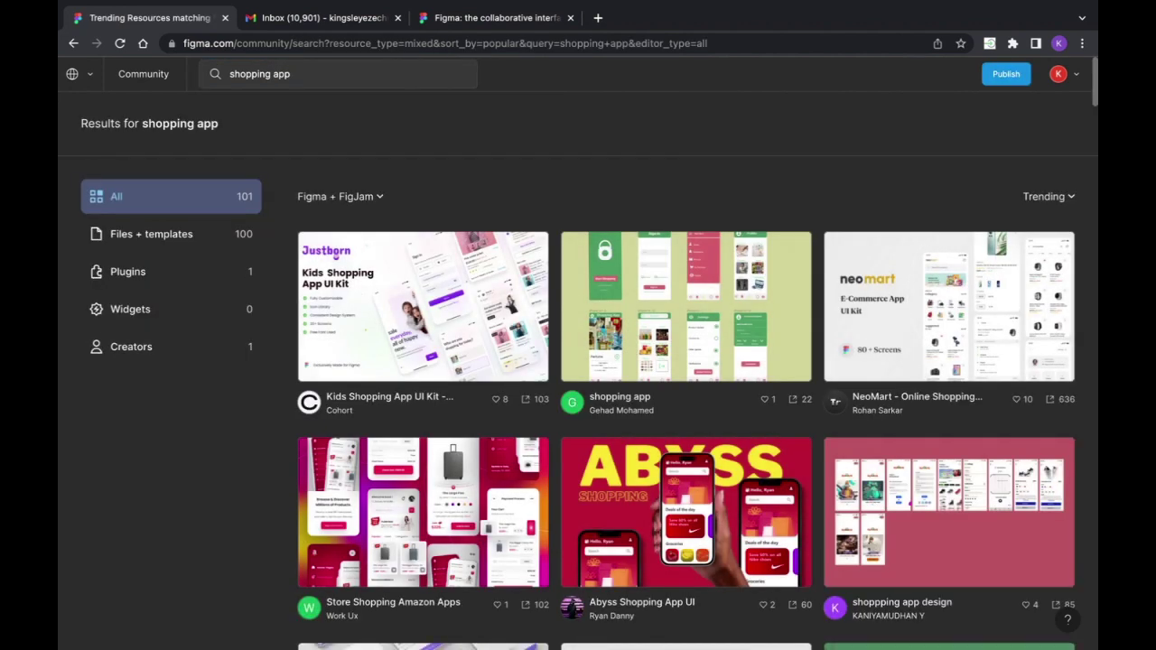
# Open the Kids Shopping App UI Kit from the search results and get an editable copy of it
pyautogui.scroll(-2, 609, 430)
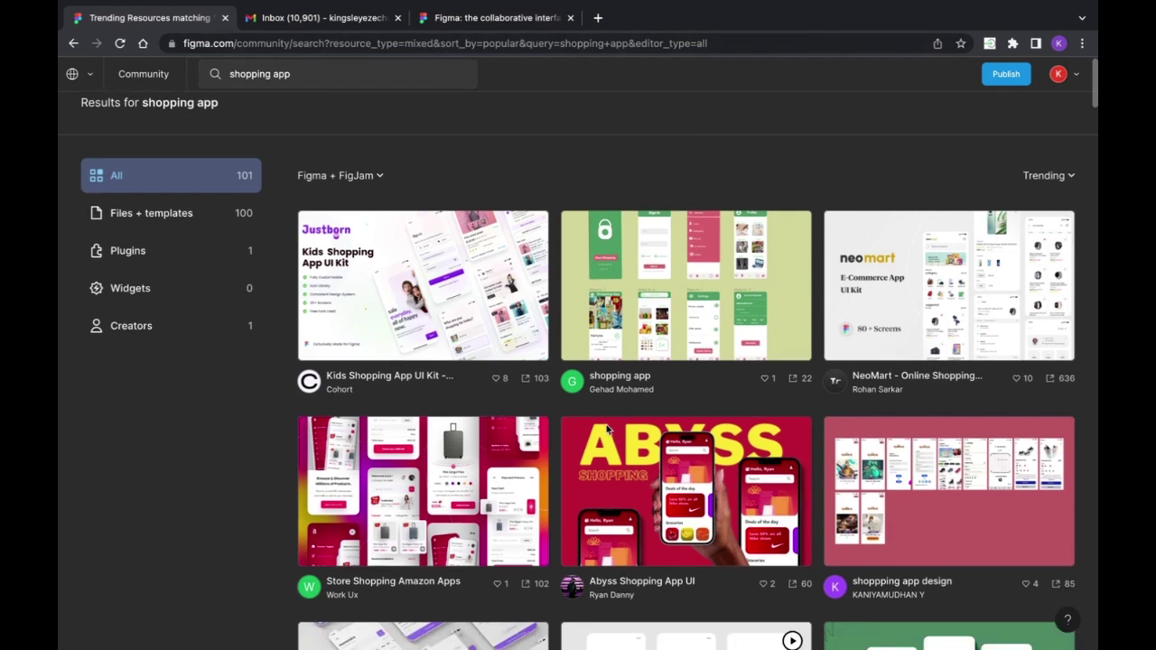
pyautogui.scroll(-2, 607, 430)
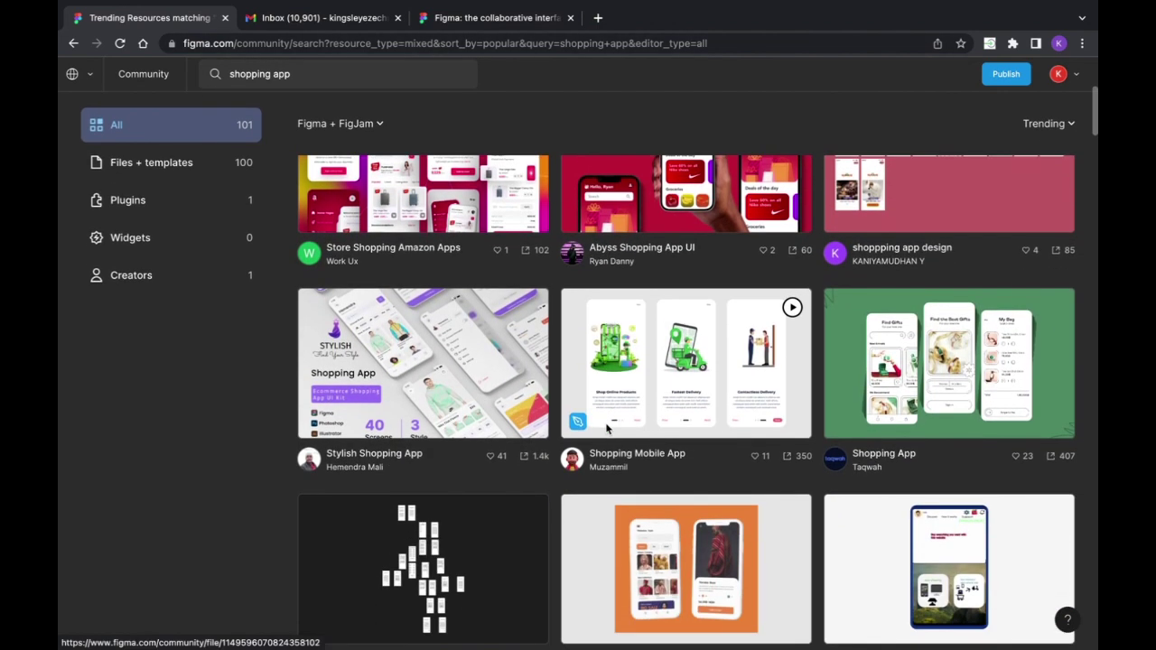
pyautogui.scroll(2, 606, 430)
pyautogui.scroll(2, 607, 426)
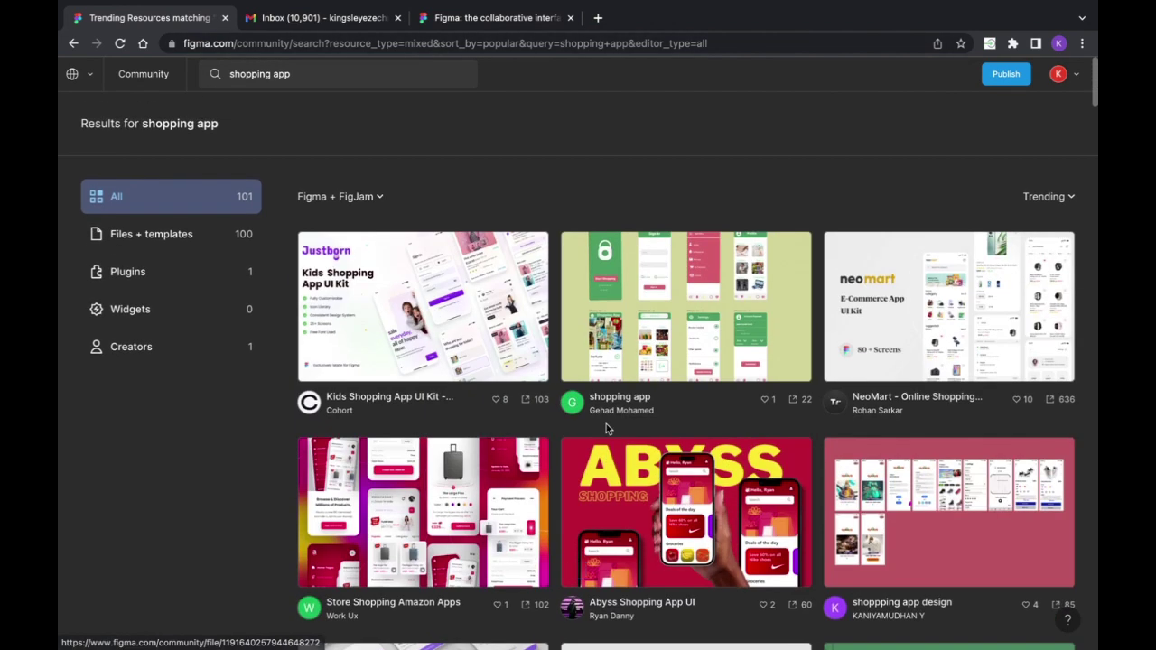
pyautogui.click(517, 339)
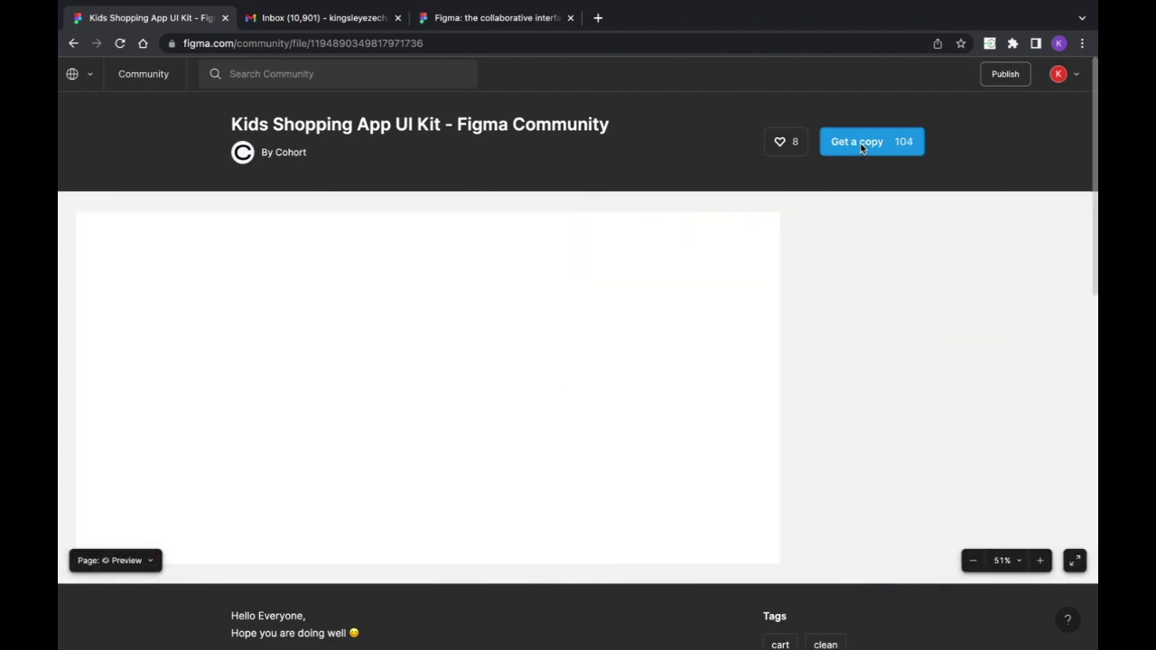
pyautogui.click(862, 145)
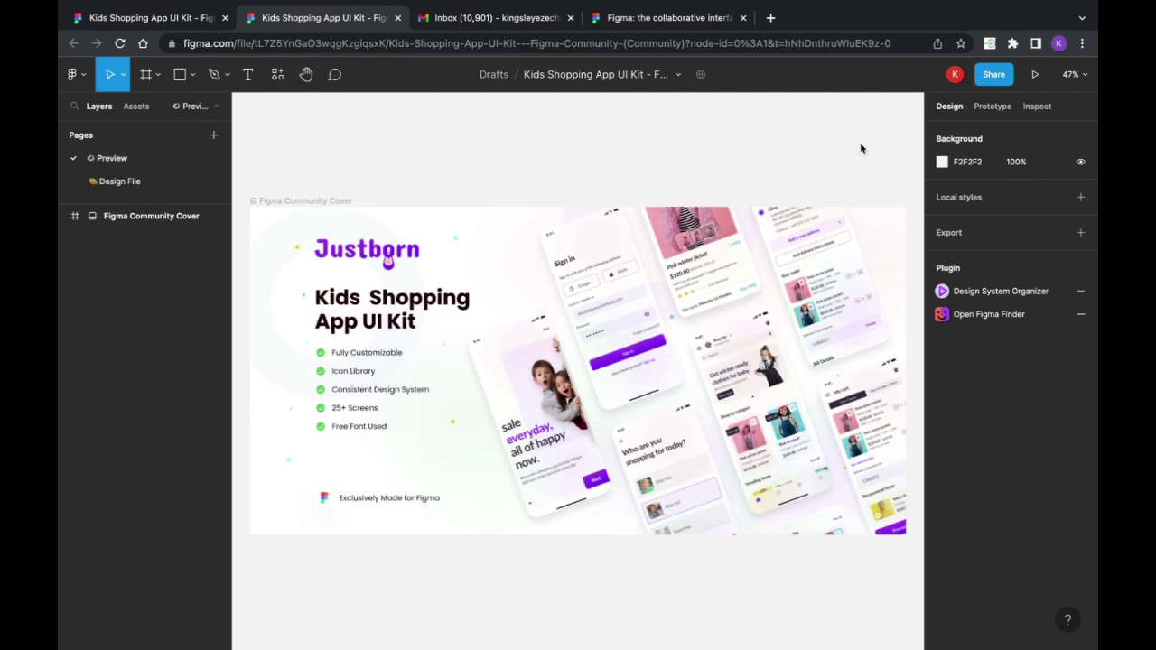
# Go back to the drafts, reload the page and open the copied Kids Shopping App UI Kit file
pyautogui.click(85, 79)
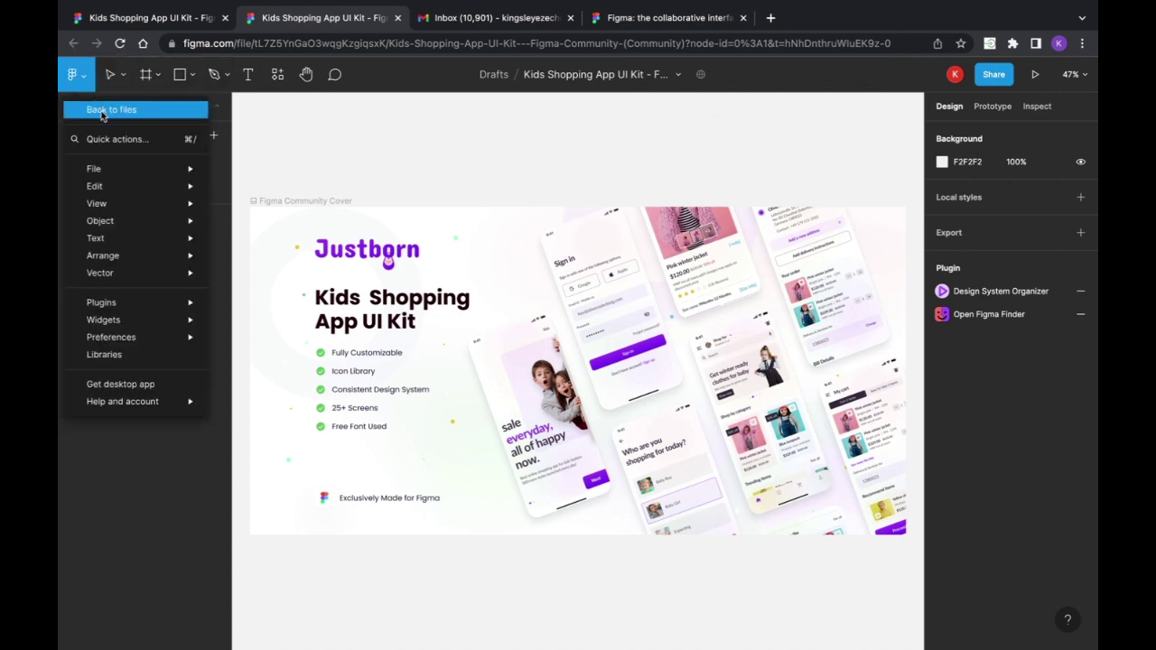
pyautogui.click(103, 110)
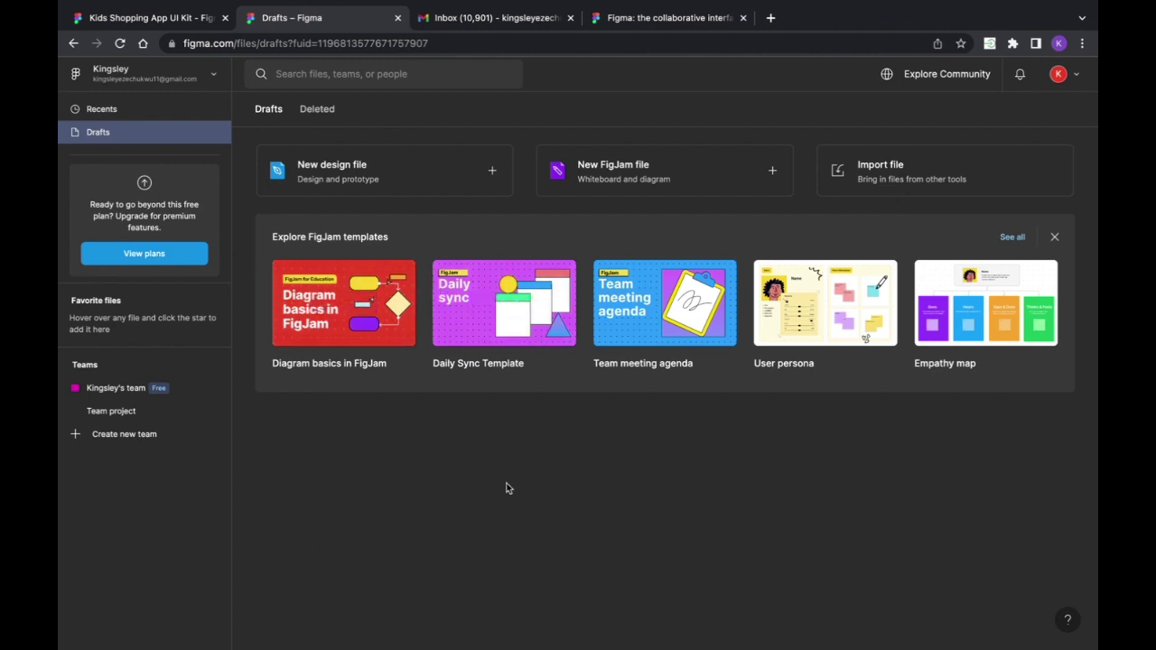
pyautogui.click(119, 43)
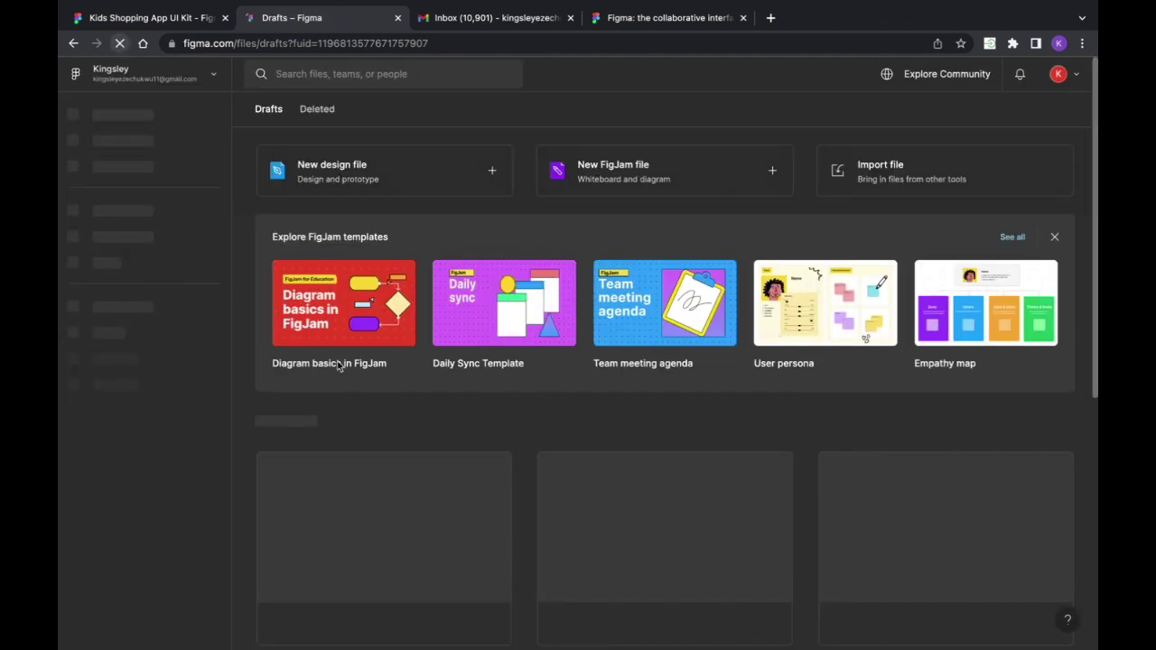
pyautogui.scroll(-1, 425, 533)
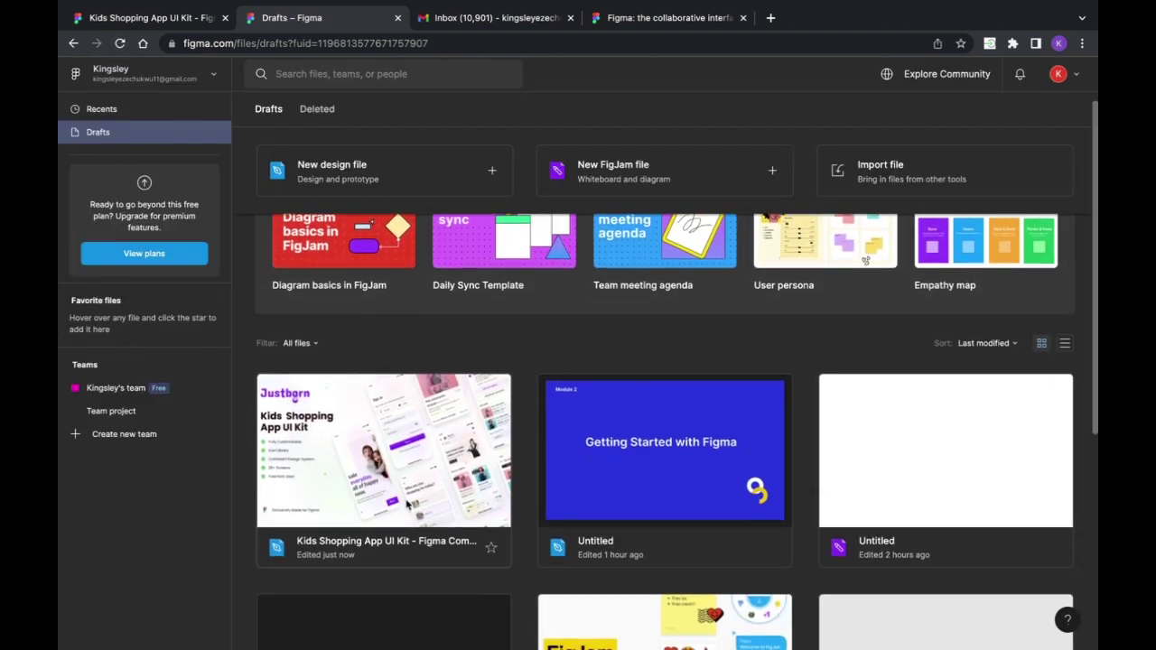
pyautogui.doubleClick(383, 473)
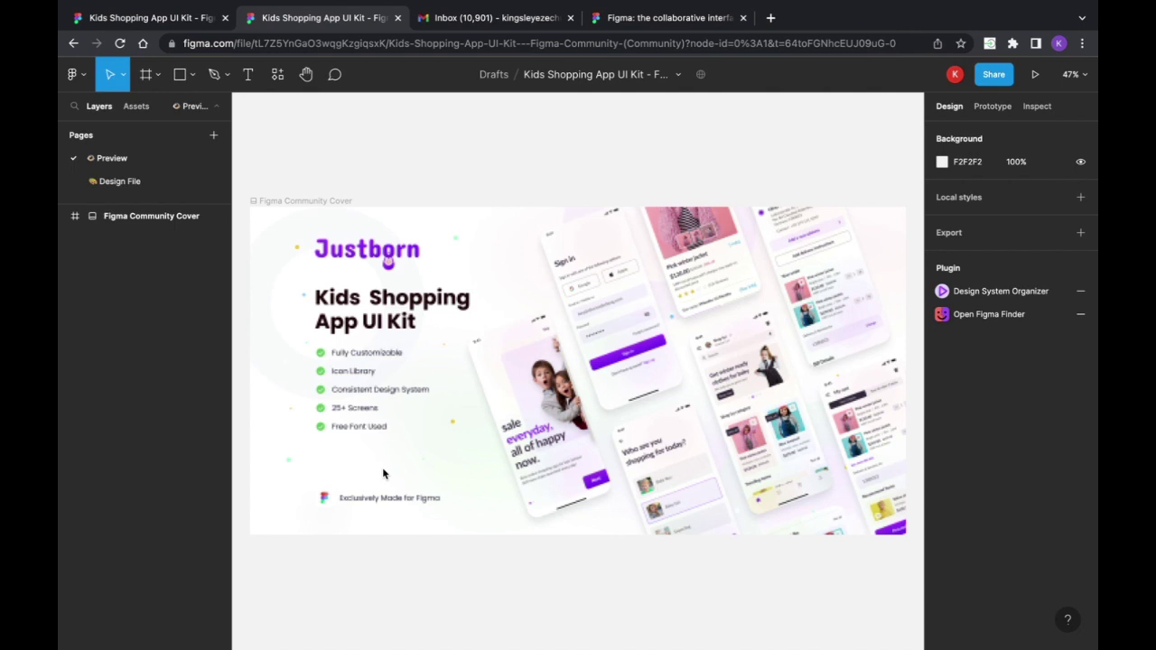
# Open the Design File page and look closely through the kit's screens, from onboarding and sign-in to cart, payment and profile
pyautogui.click(115, 181)
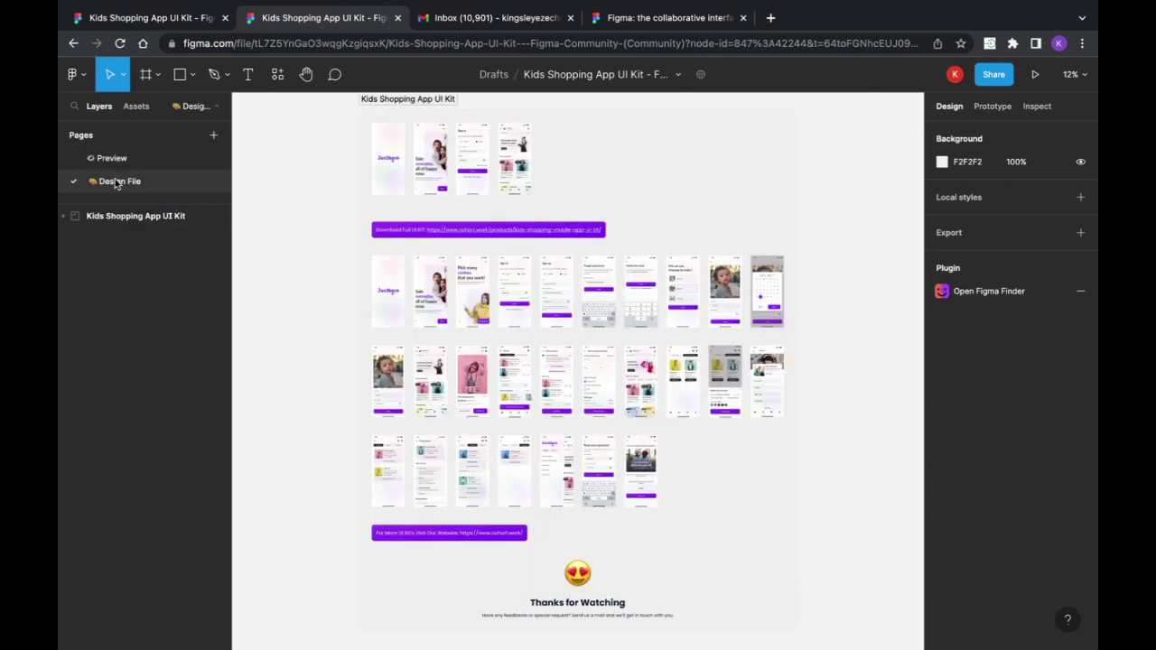
pyautogui.click(443, 307)
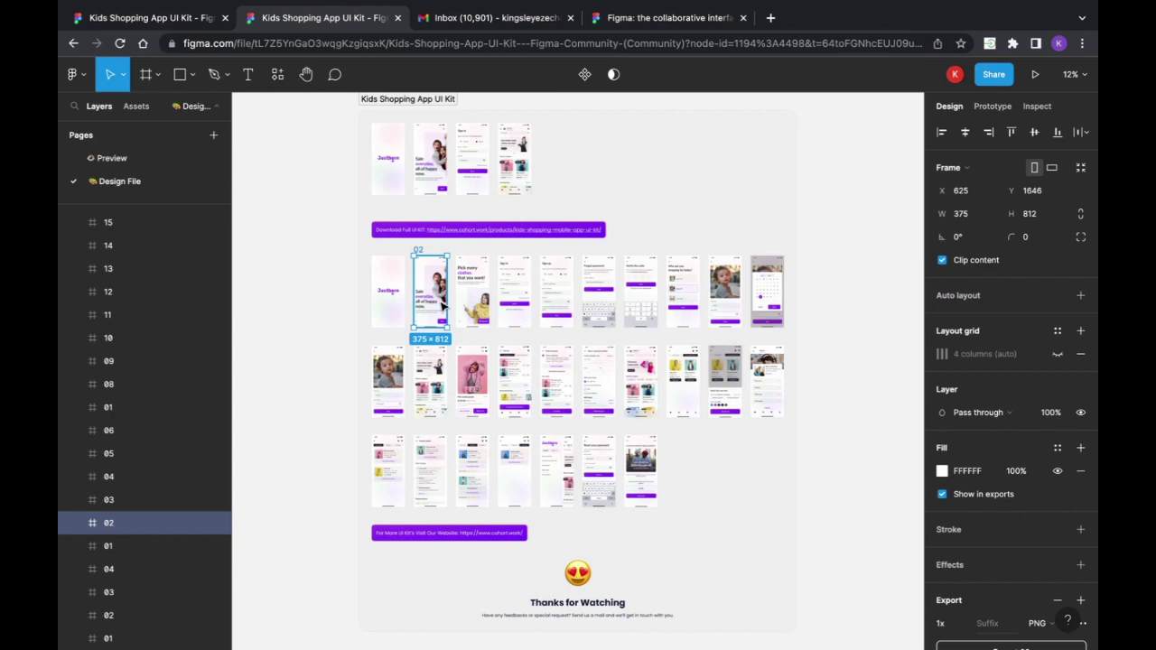
pyautogui.scroll(6, 442, 307)
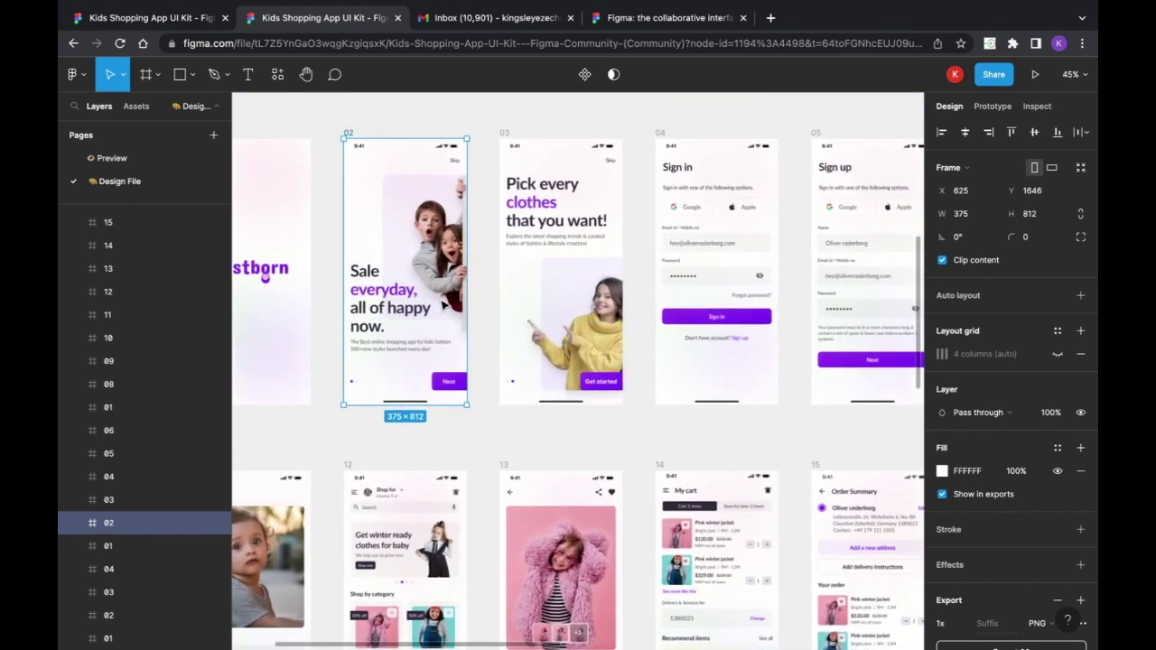
pyautogui.hscroll(-2, 442, 304)
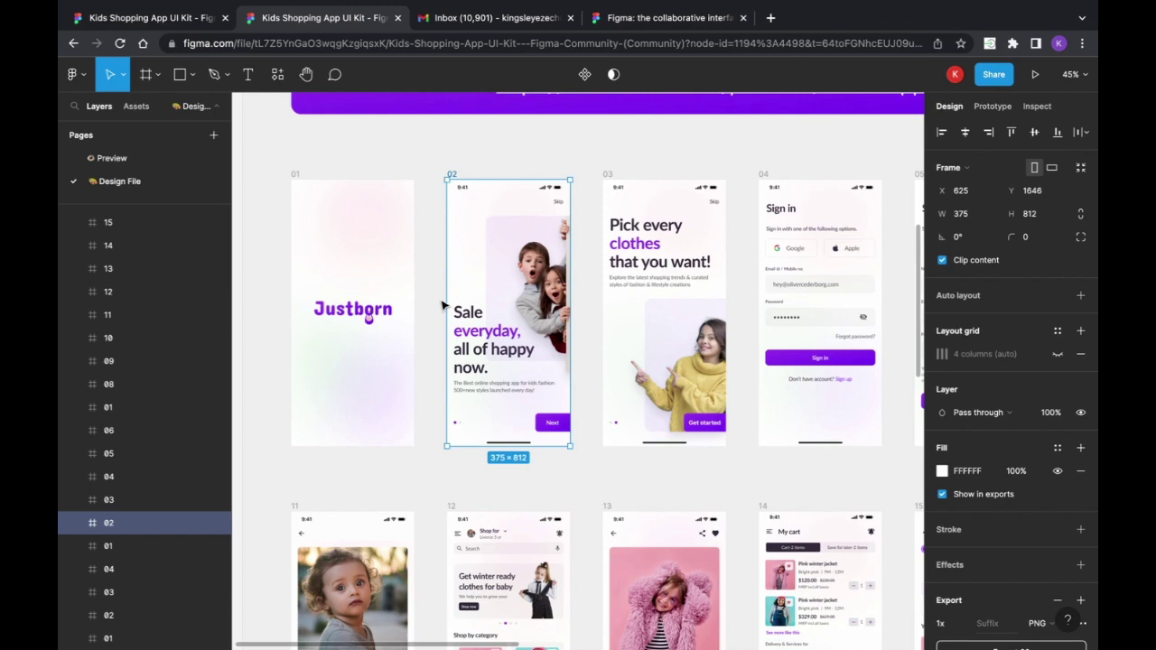
pyautogui.scroll(-5, 442, 305)
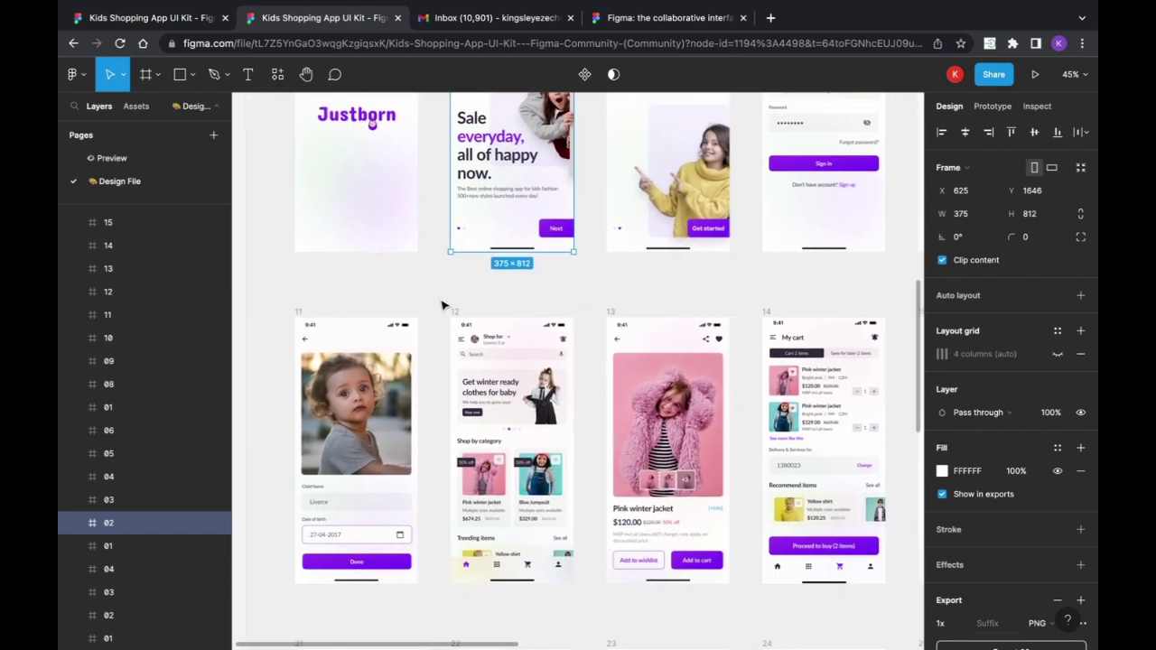
pyautogui.hscroll(2, 441, 304)
pyautogui.scroll(1, 440, 304)
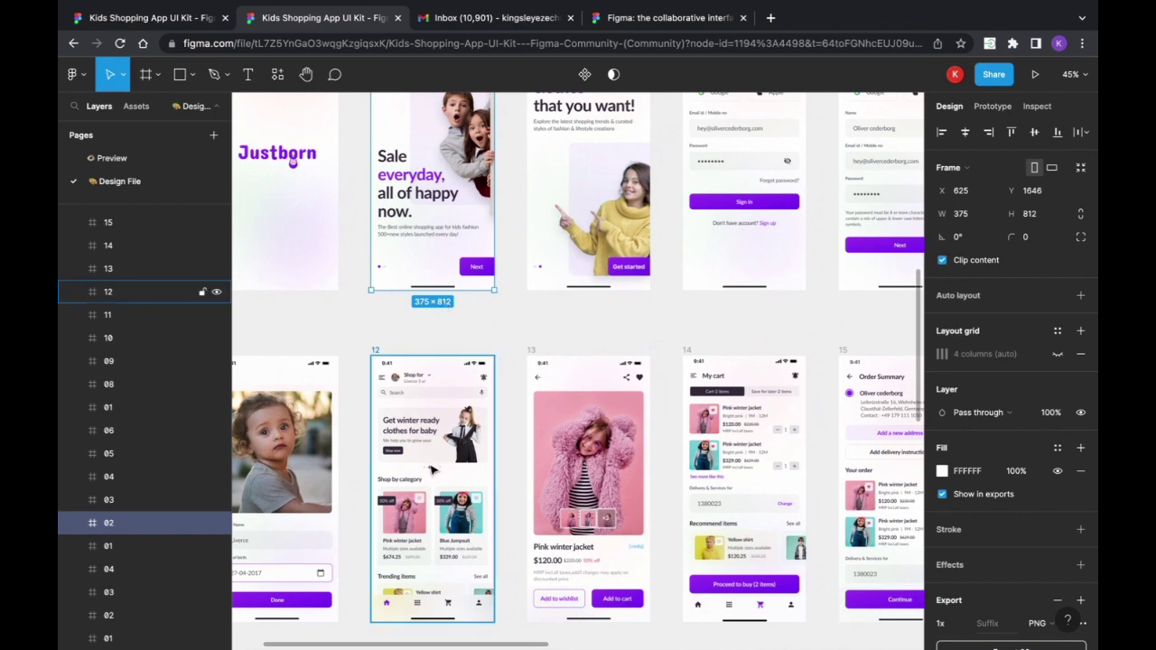
pyautogui.hscroll(3, 546, 533)
pyautogui.scroll(-1, 547, 533)
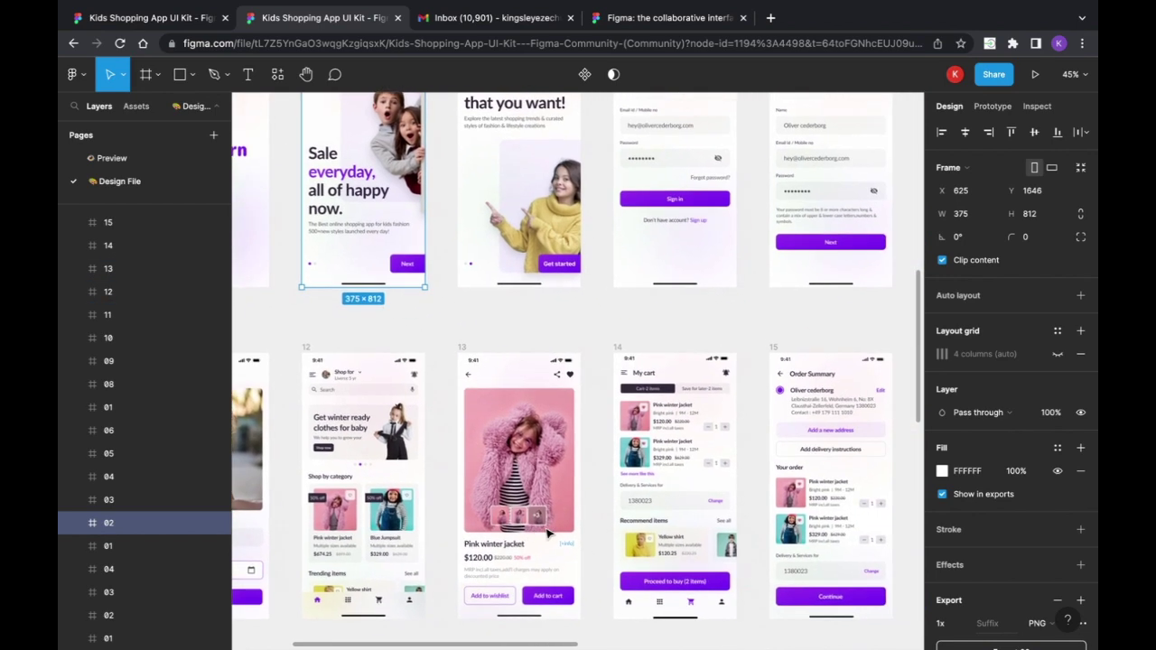
pyautogui.hscroll(3, 546, 533)
pyautogui.scroll(2, 547, 534)
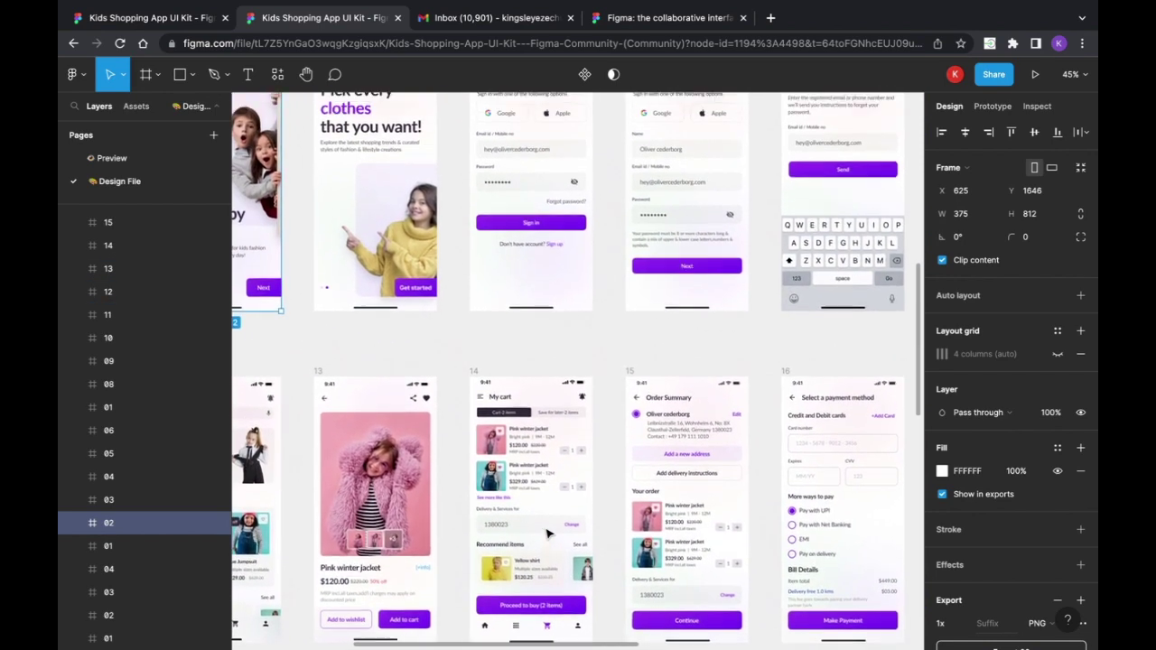
pyautogui.scroll(3, 546, 534)
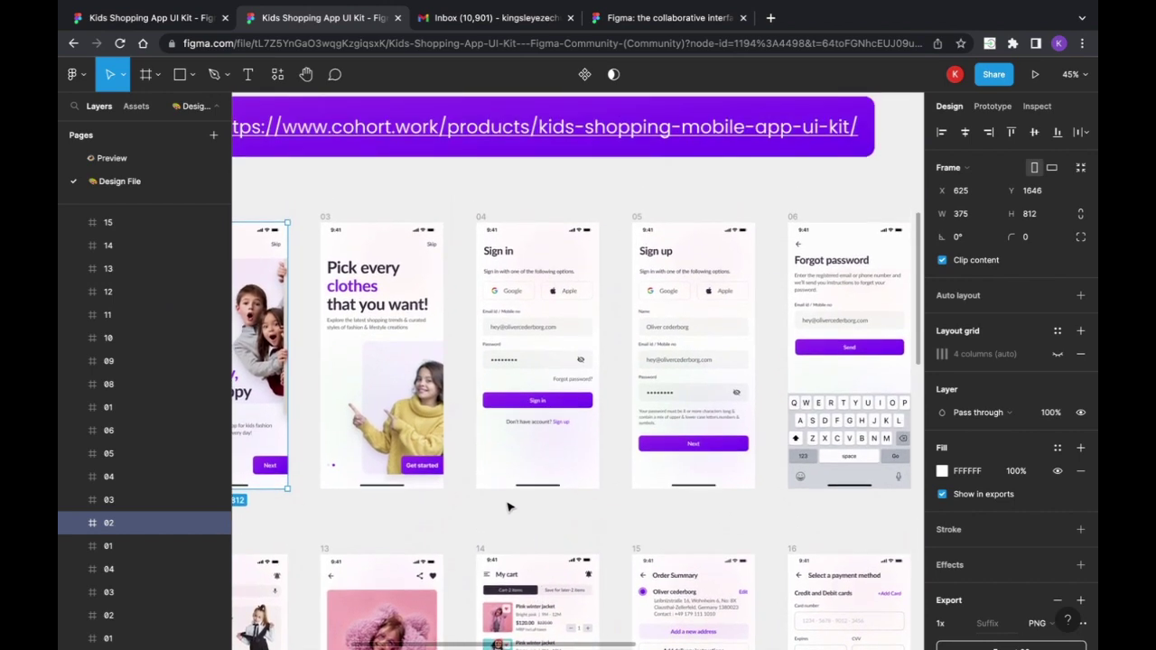
pyautogui.hscroll(2, 508, 506)
pyautogui.hscroll(5, 508, 506)
pyautogui.scroll(-2, 509, 506)
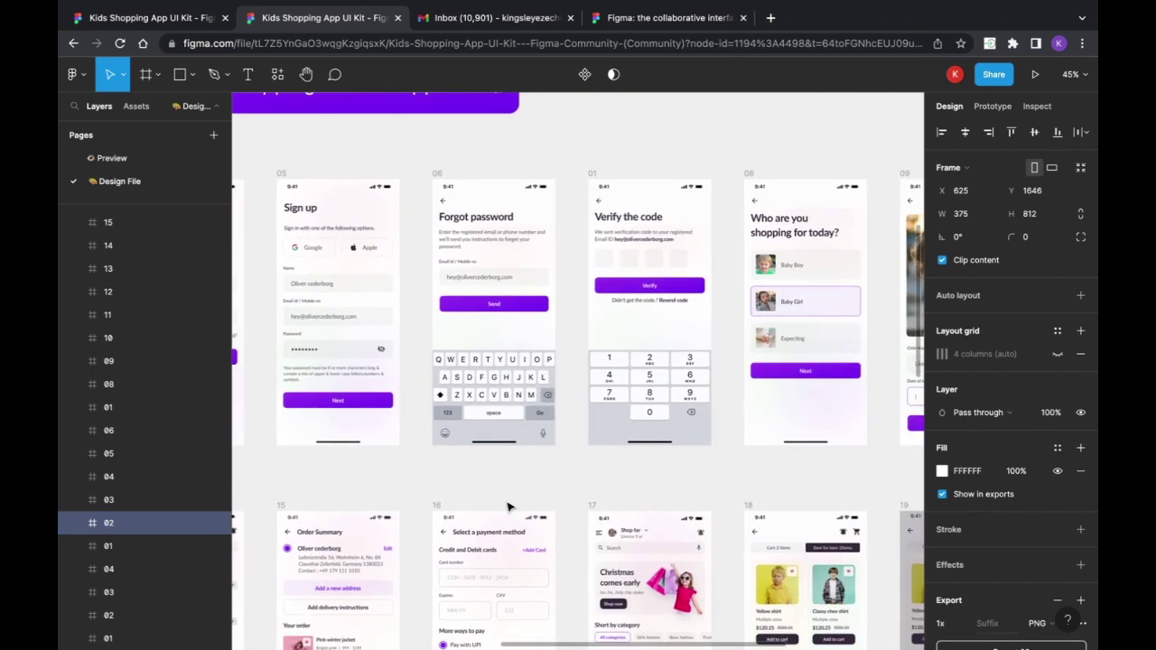
pyautogui.hscroll(6, 508, 506)
pyautogui.scroll(-1, 508, 506)
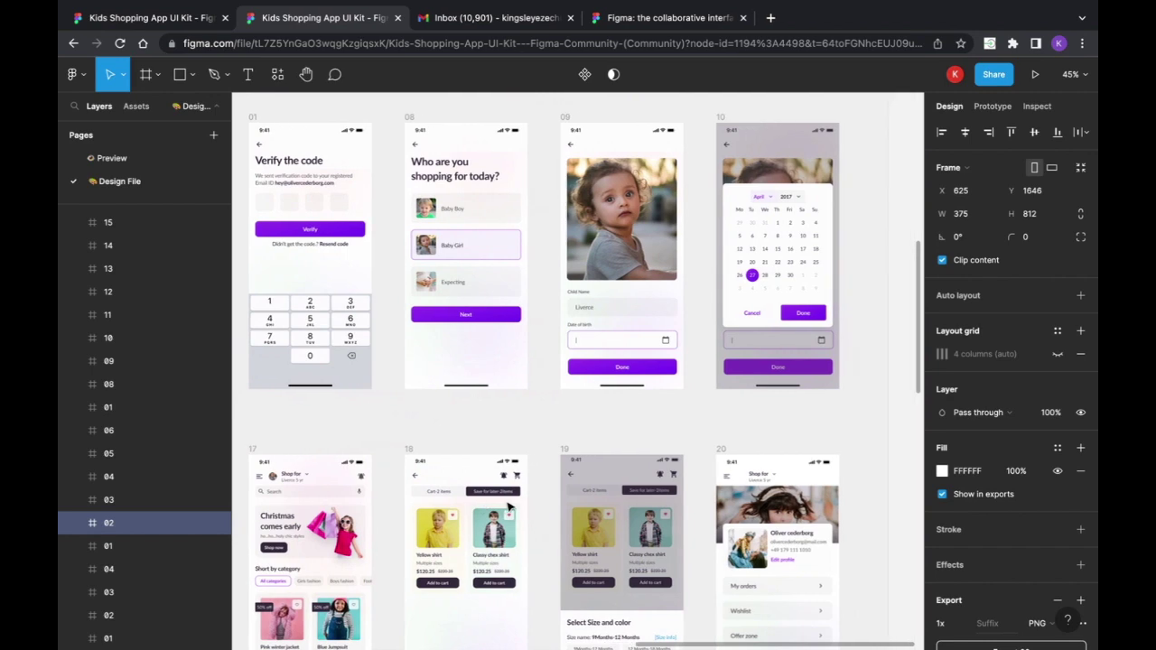
pyautogui.scroll(1, 508, 506)
pyautogui.hscroll(1, 509, 506)
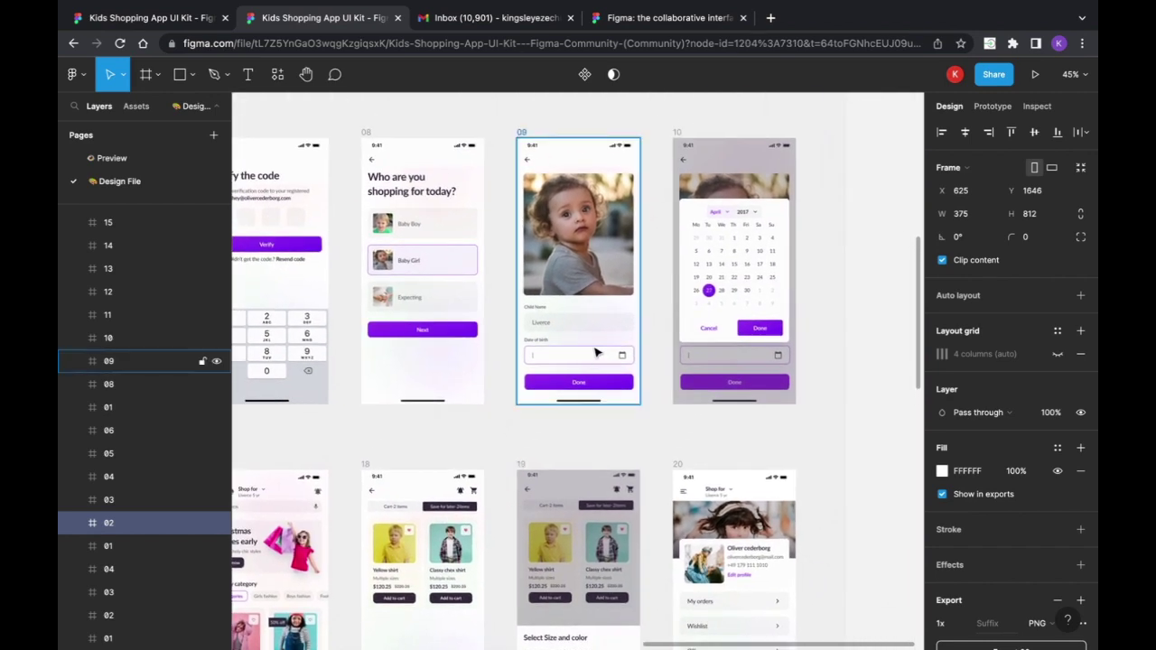
# Inspect the image layers inside frames 09 and 08, opening and closing the image fill settings for frame 08
pyautogui.click(594, 353)
pyautogui.click(594, 352)
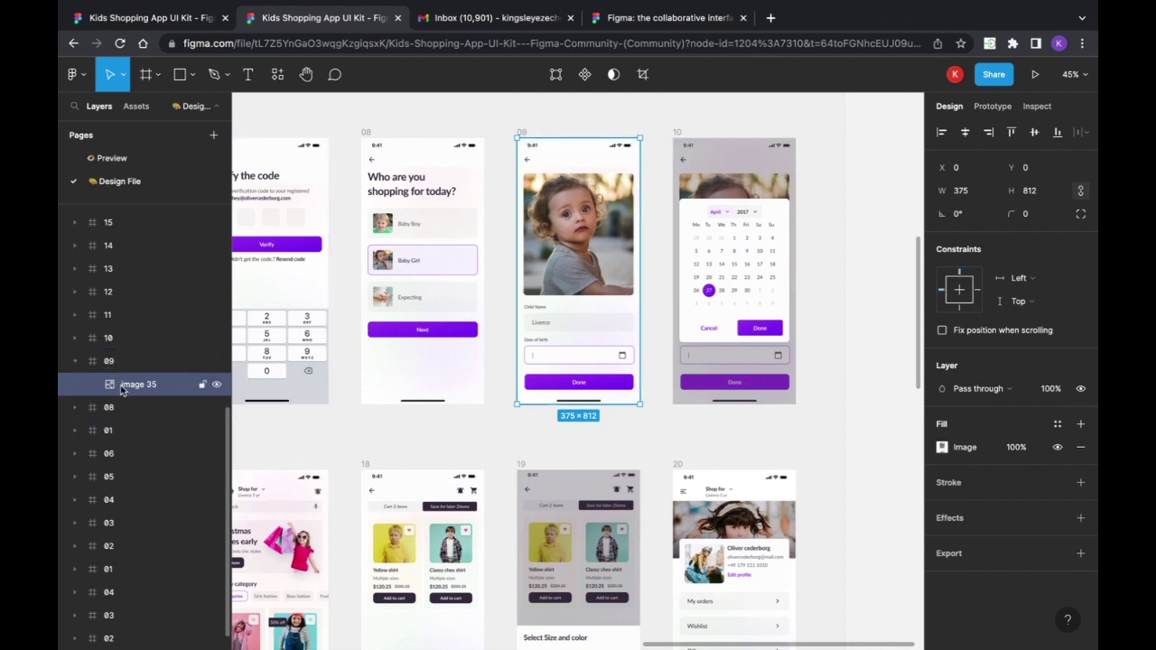
pyautogui.click(400, 374)
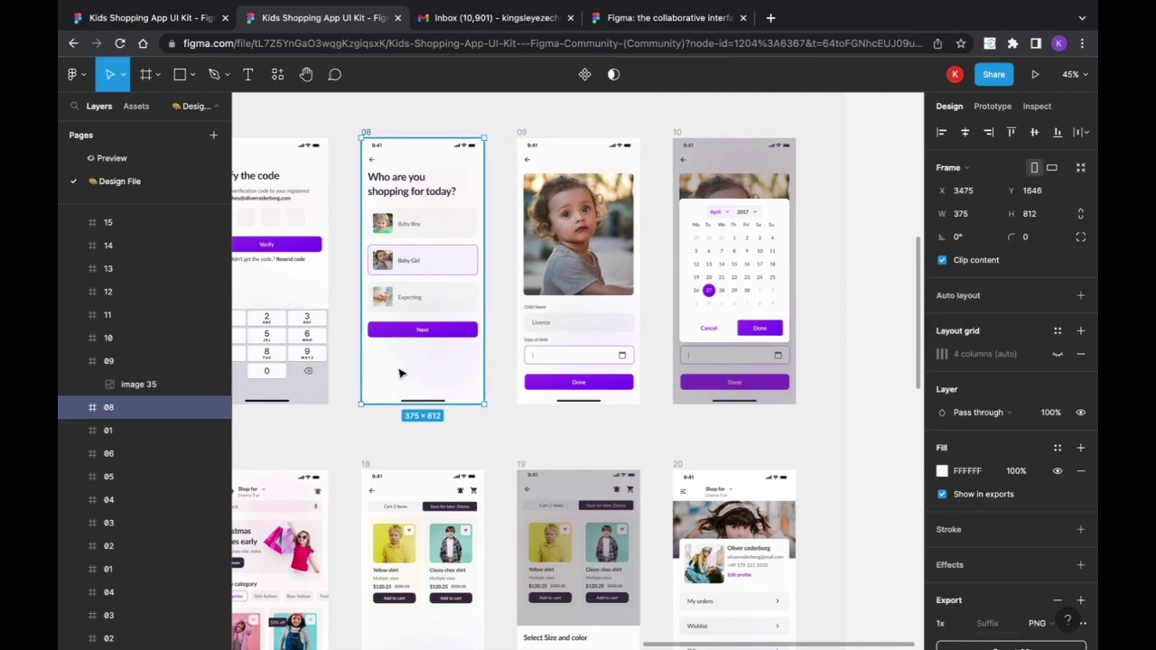
pyautogui.click(401, 373)
pyautogui.doubleClick(400, 374)
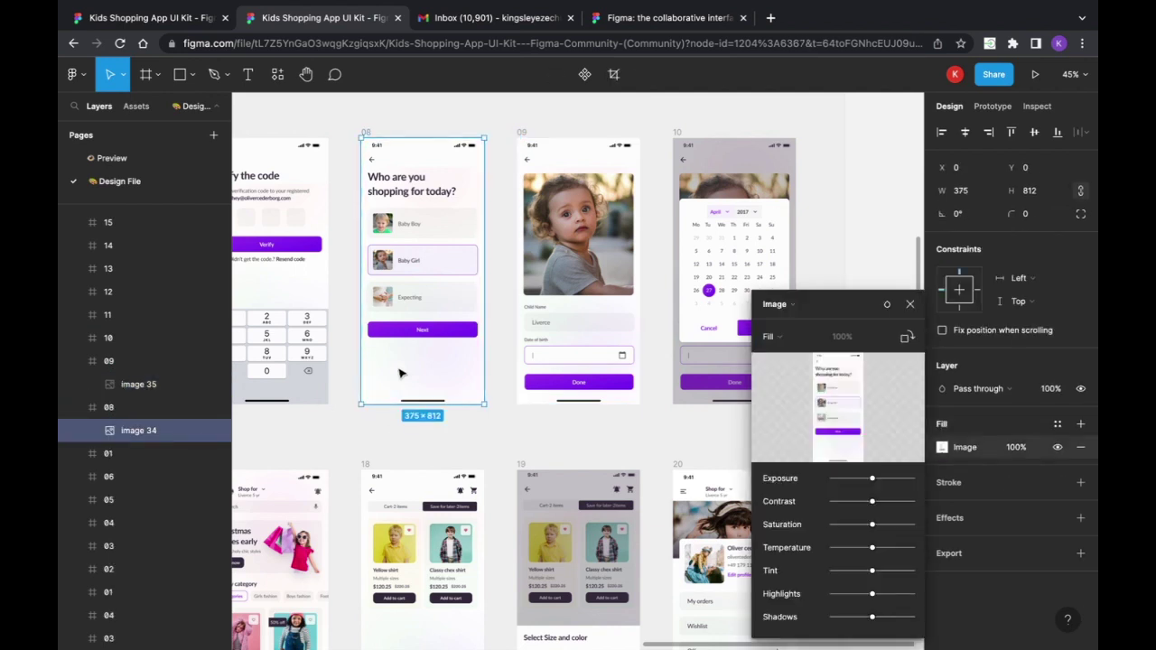
pyautogui.click(910, 303)
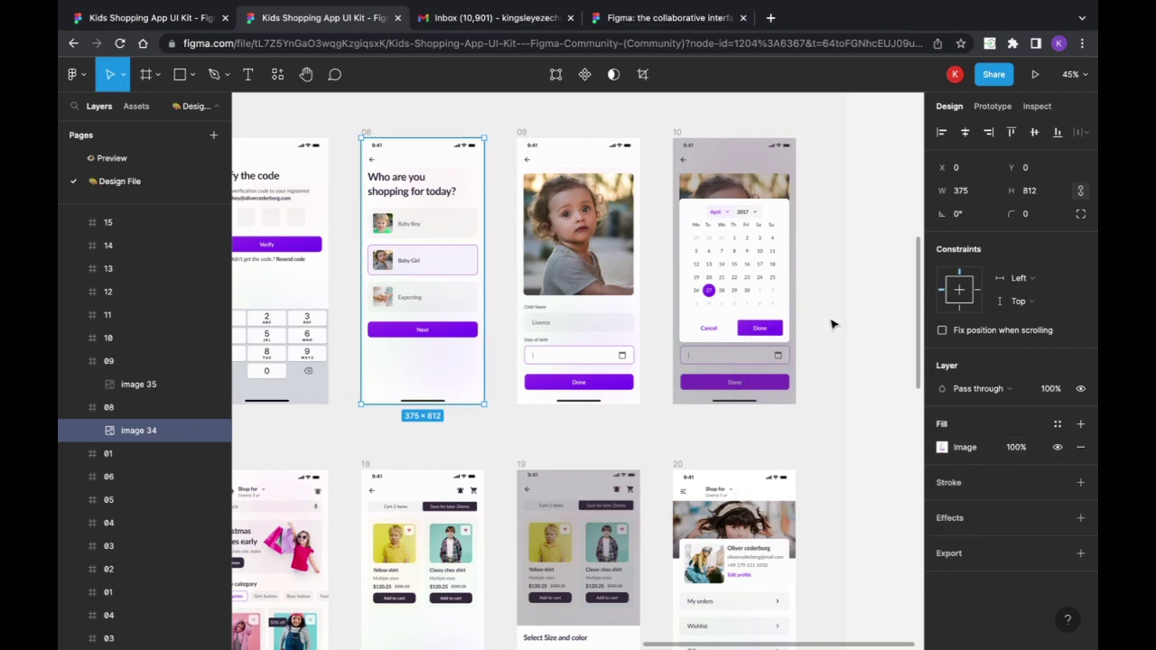
# Look back over the first screens of the kit, from the Justborn splash screen to the cart
pyautogui.hscroll(-10, 593, 350)
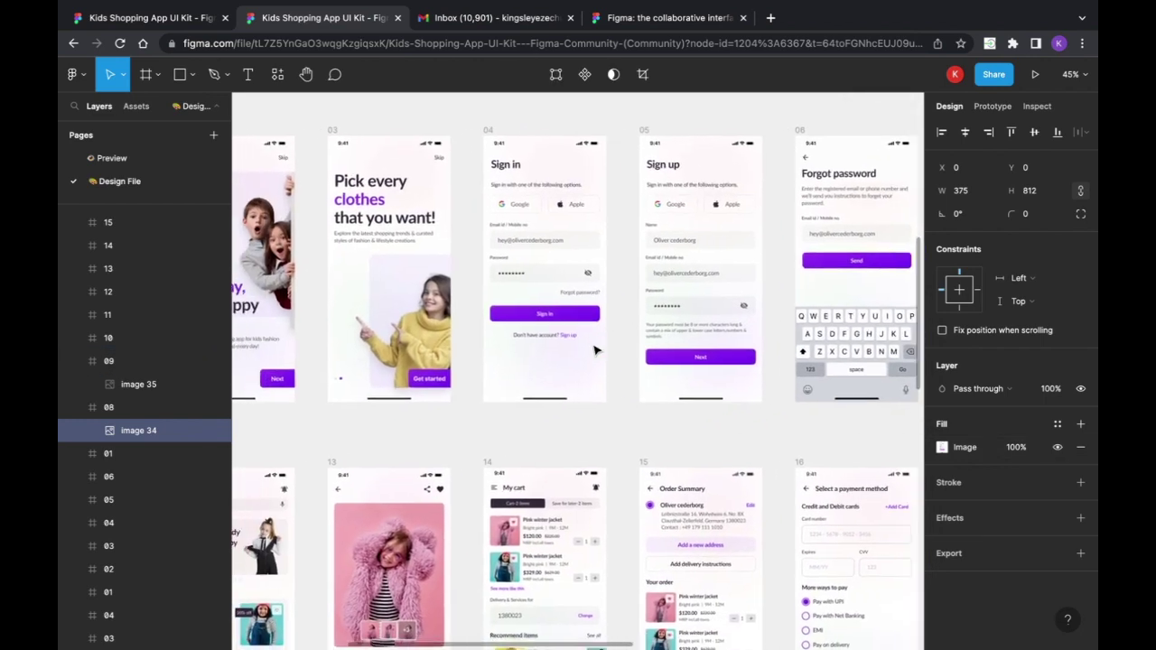
pyautogui.hscroll(-10, 593, 350)
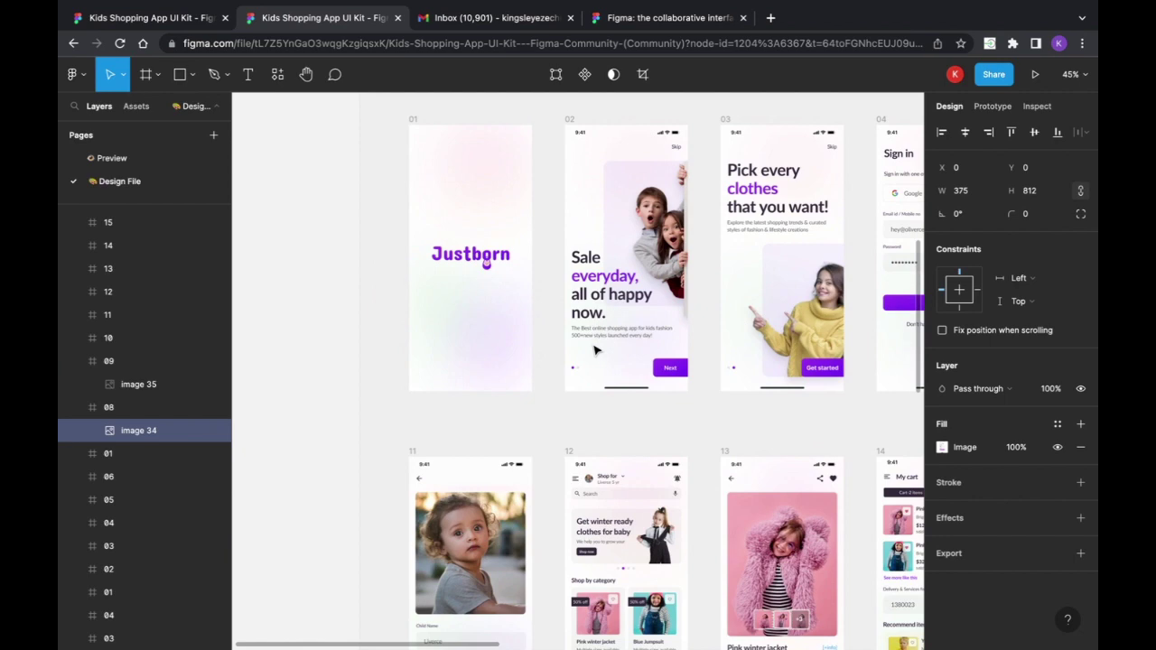
pyautogui.hscroll(2, 595, 351)
pyautogui.scroll(-3, 594, 351)
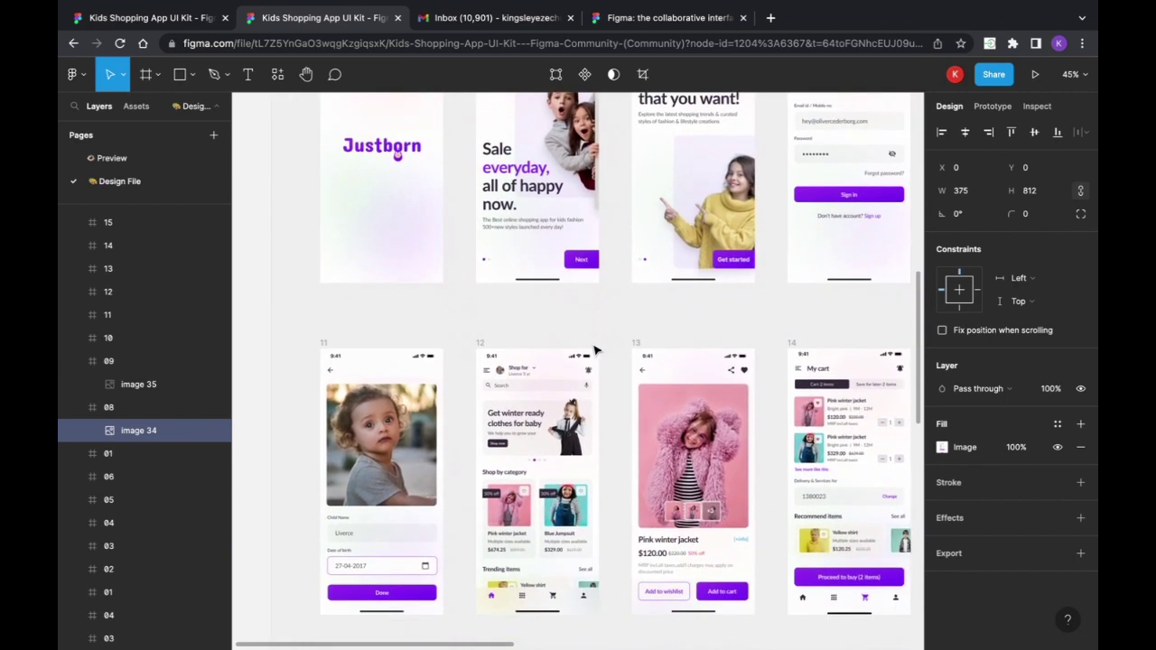
pyautogui.scroll(2, 594, 349)
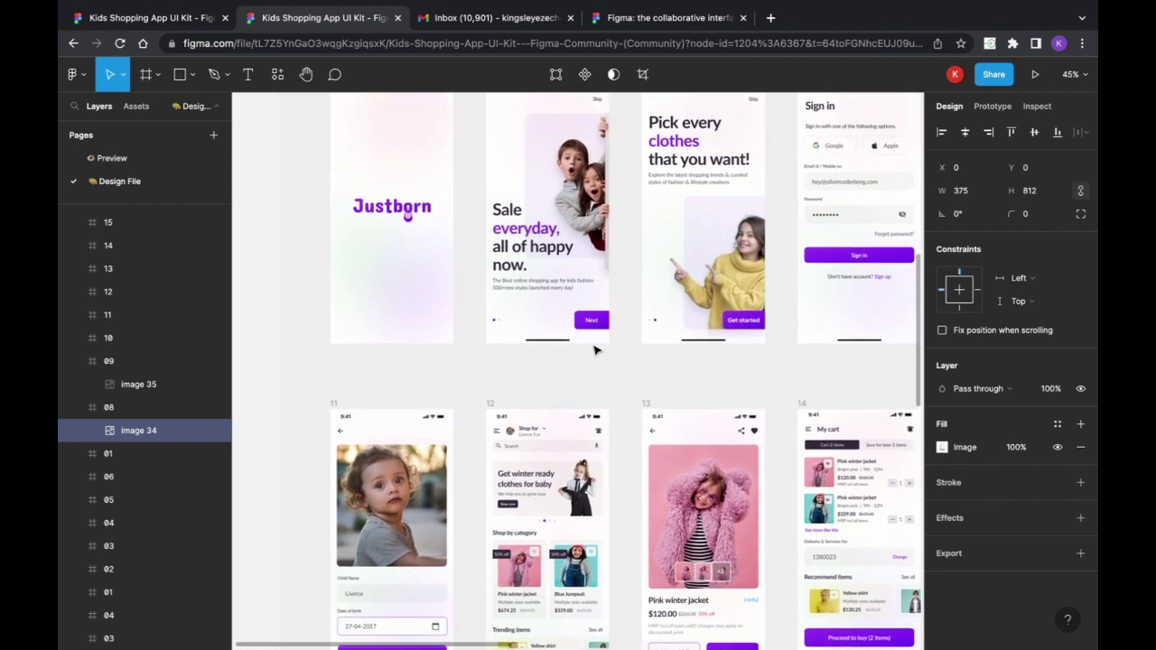
pyautogui.scroll(1, 594, 350)
pyautogui.scroll(1, 595, 350)
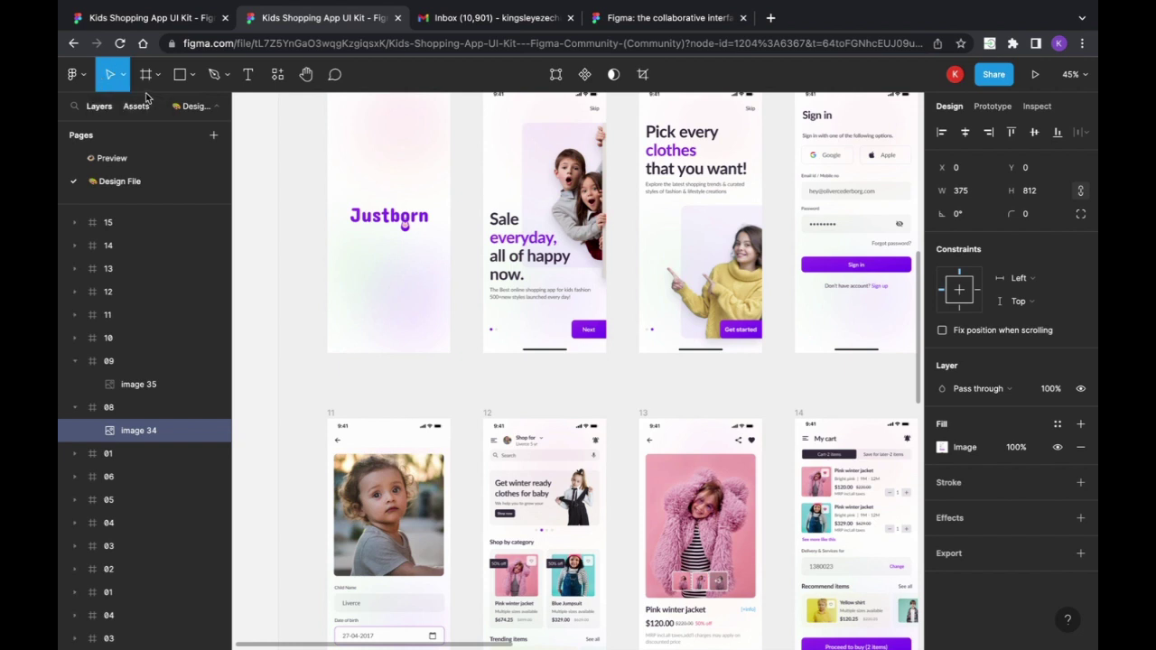
# Return from the UI kit to the drafts and dismiss the FigJam templates section
pyautogui.click(76, 75)
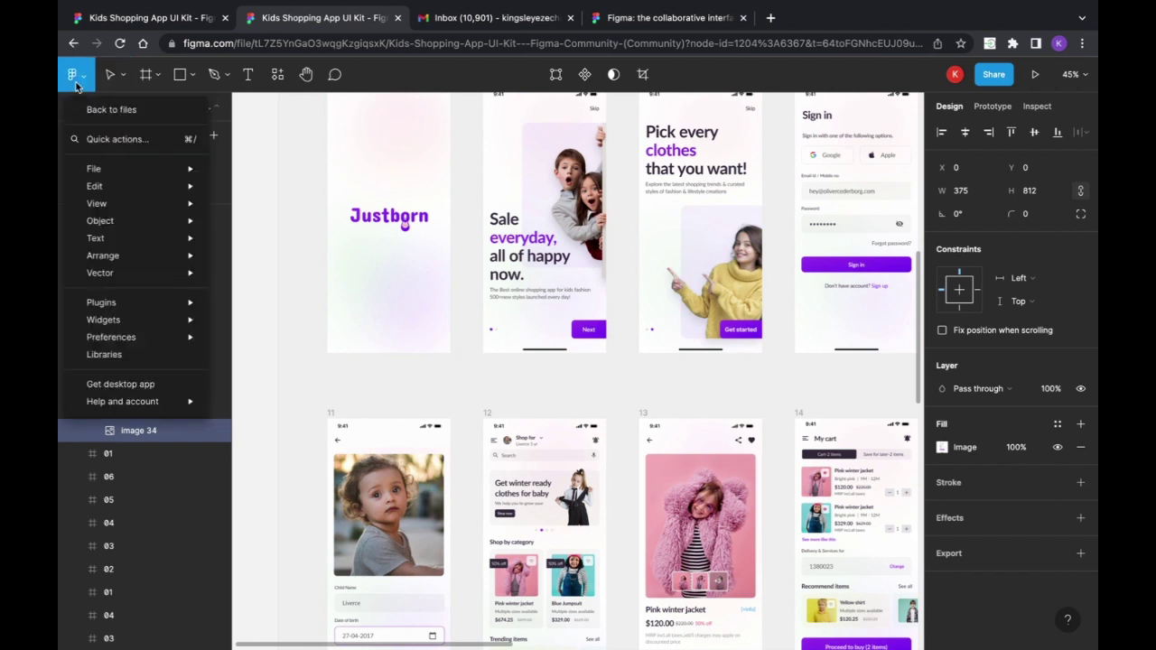
pyautogui.click(94, 110)
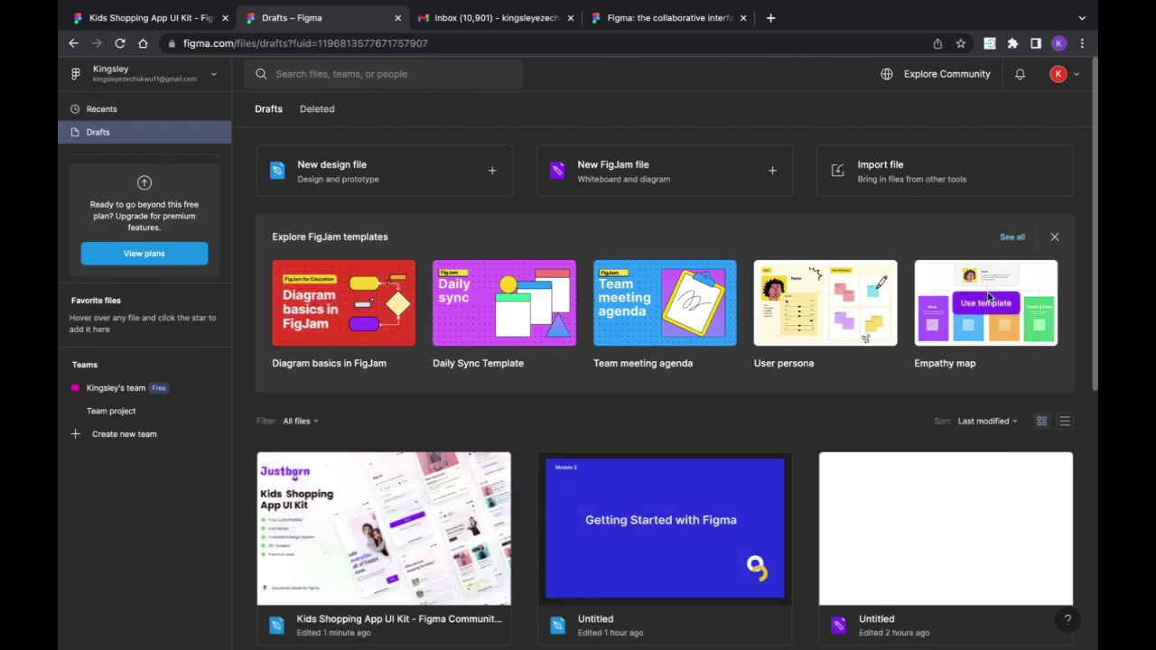
pyautogui.click(1054, 237)
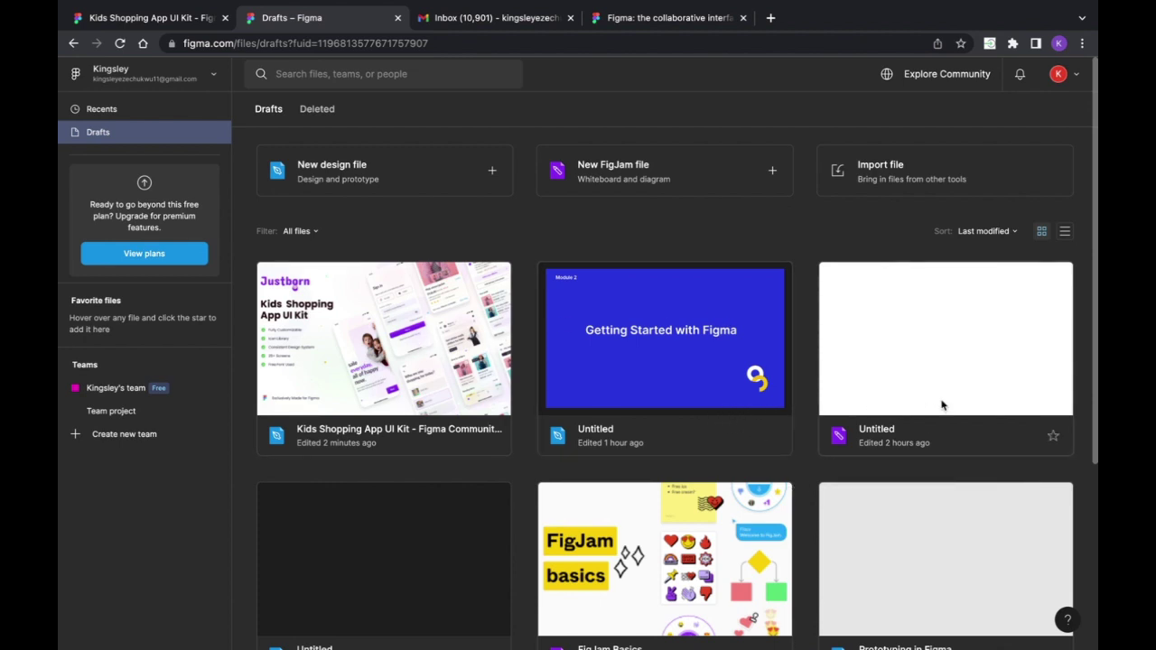
# Preview the drafts as a list, then restore the grid view
pyautogui.click(1066, 234)
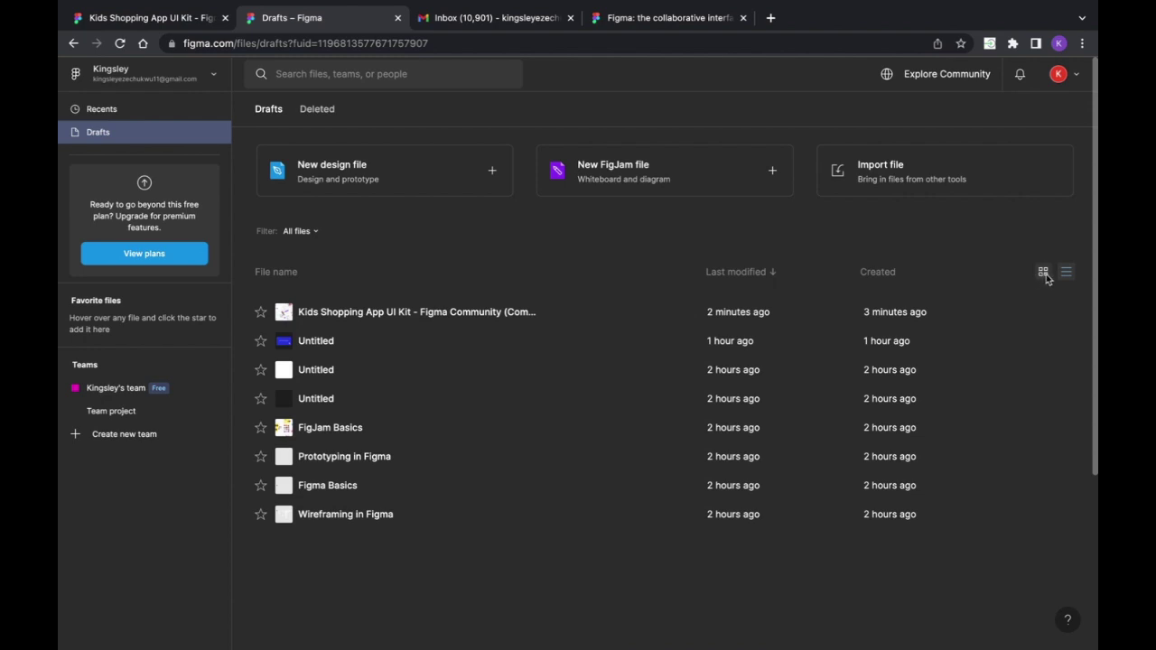
pyautogui.click(1044, 273)
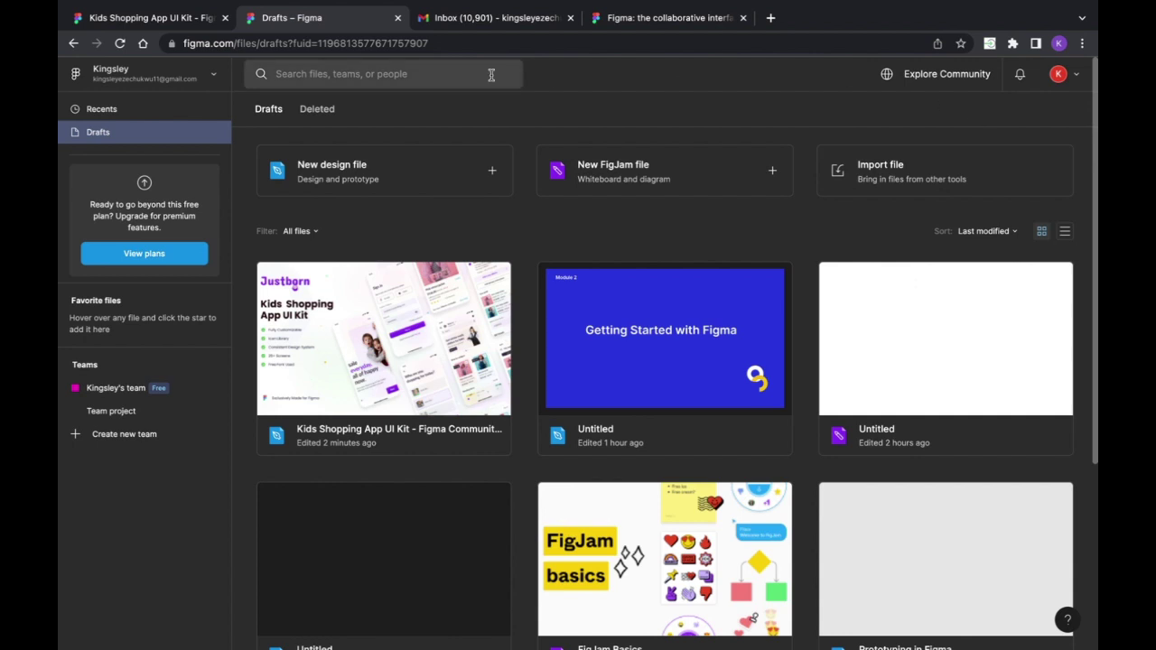
# Look at the recent files offered by the file search and check the deleted files, returning to the drafts
pyautogui.click(419, 79)
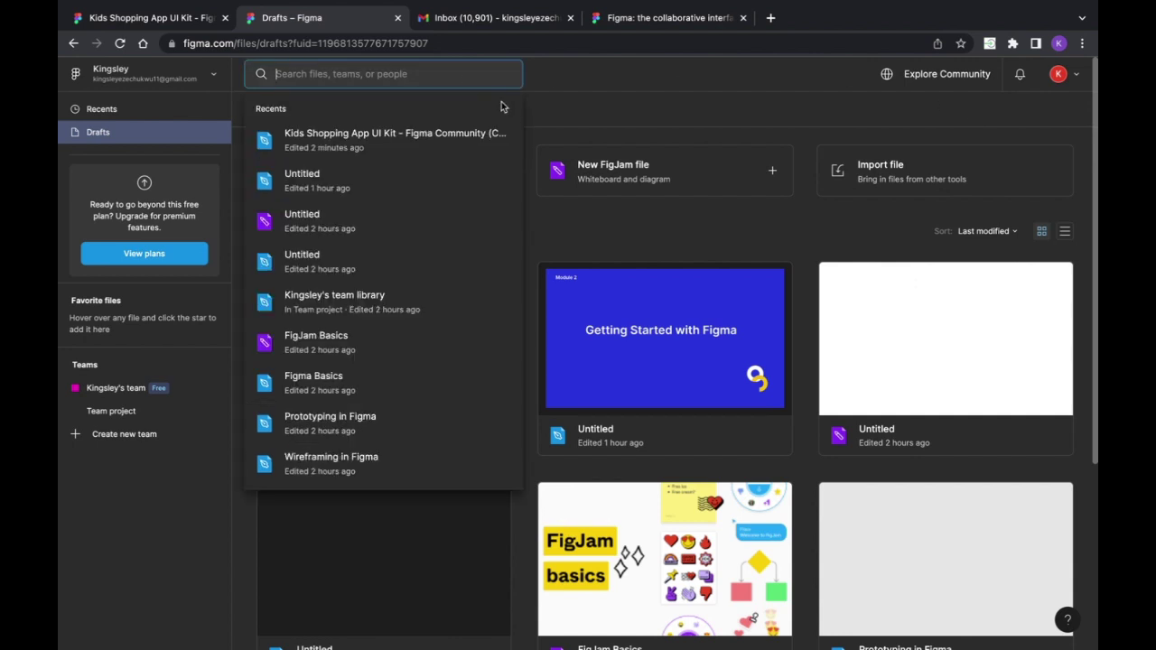
pyautogui.click(560, 127)
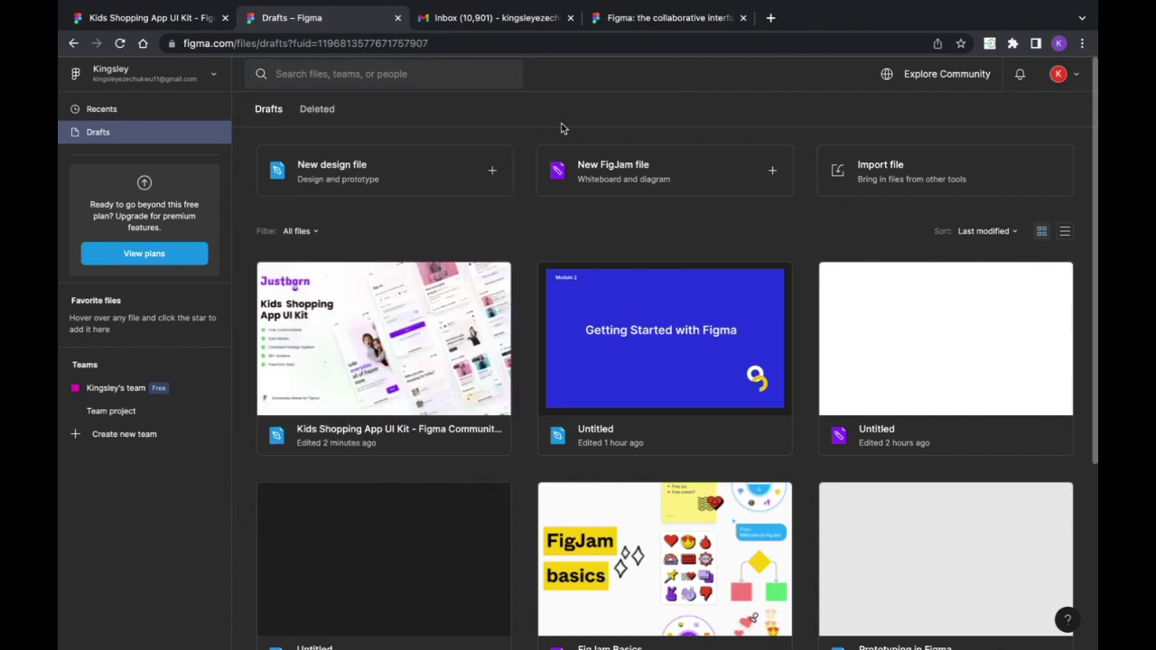
pyautogui.click(315, 112)
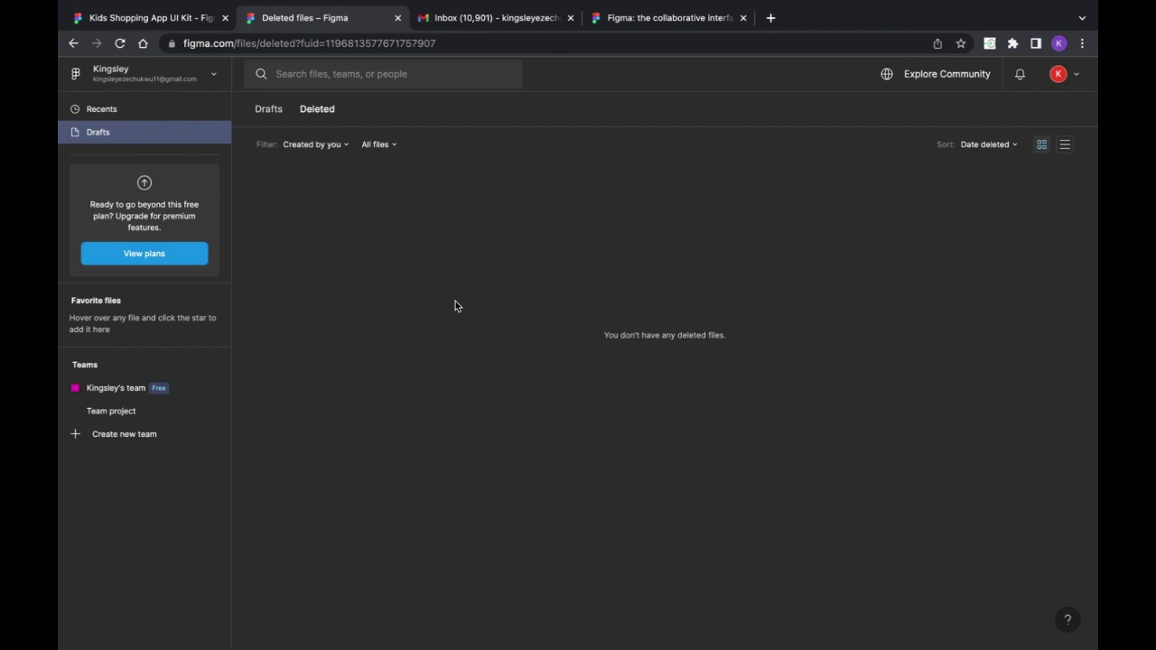
pyautogui.click(256, 107)
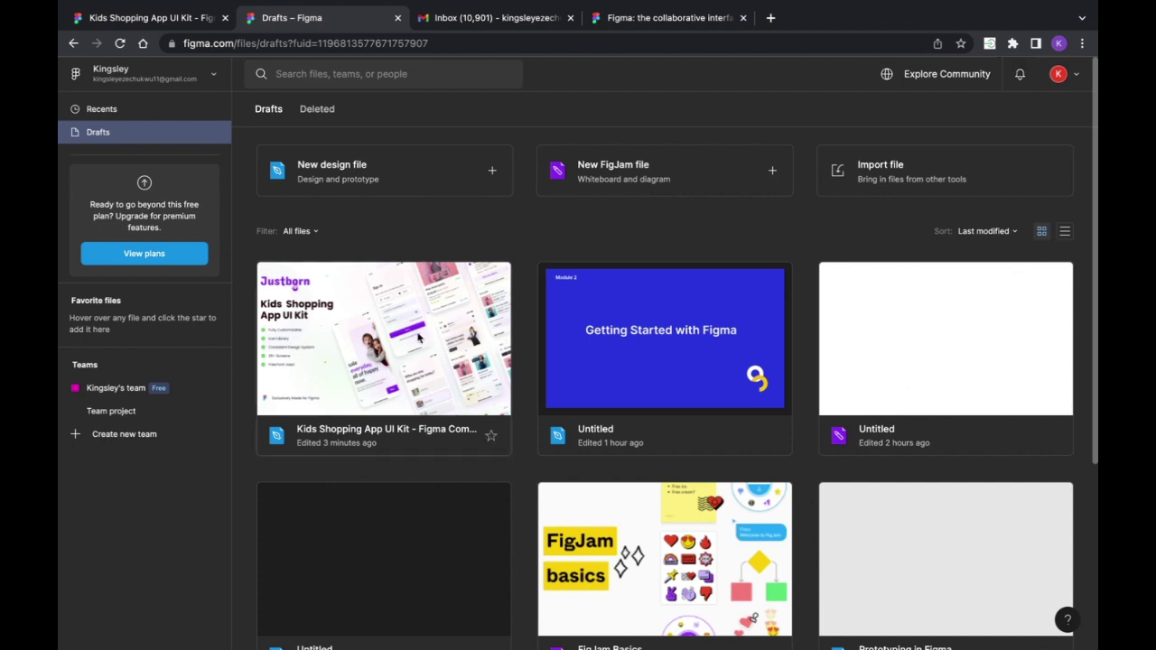
# Create a new design file from the drafts
pyautogui.click(378, 175)
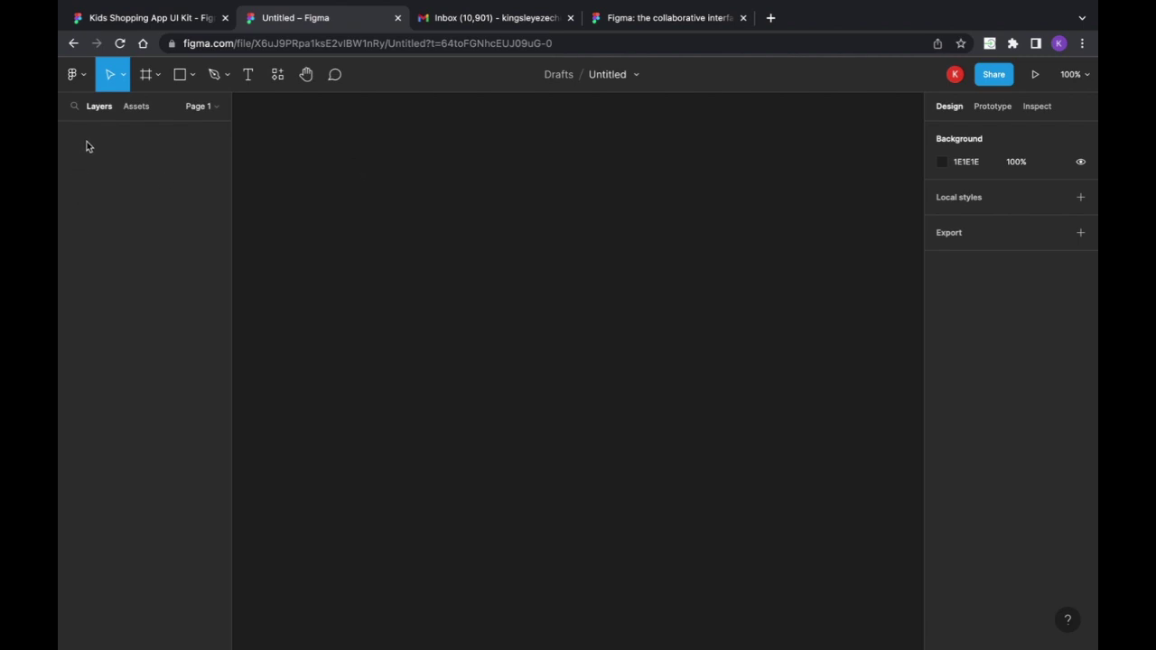
# Try out the Apple Watch 41mm frame preset on the empty canvas and delete the frame
pyautogui.click(143, 85)
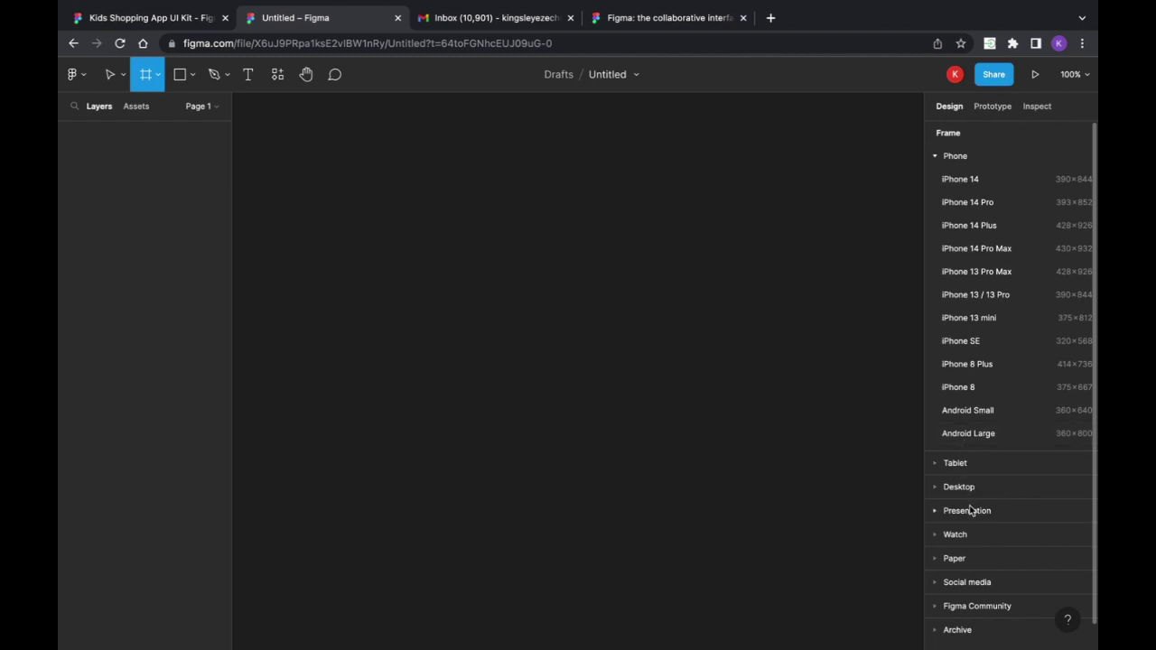
pyautogui.click(947, 535)
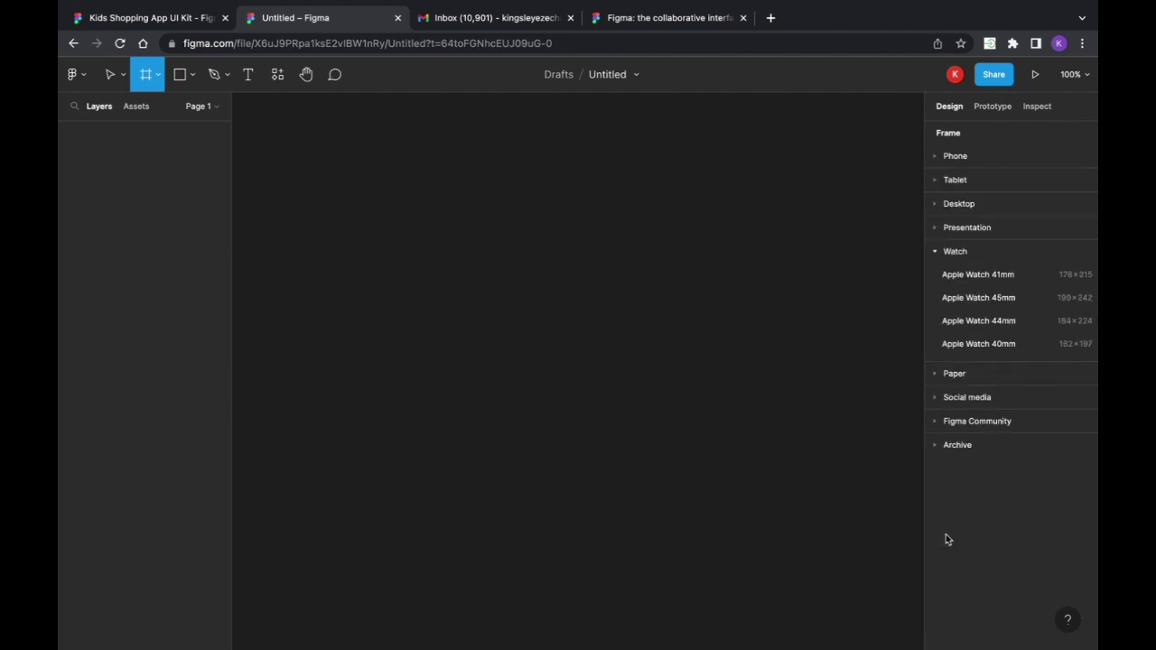
pyautogui.click(954, 279)
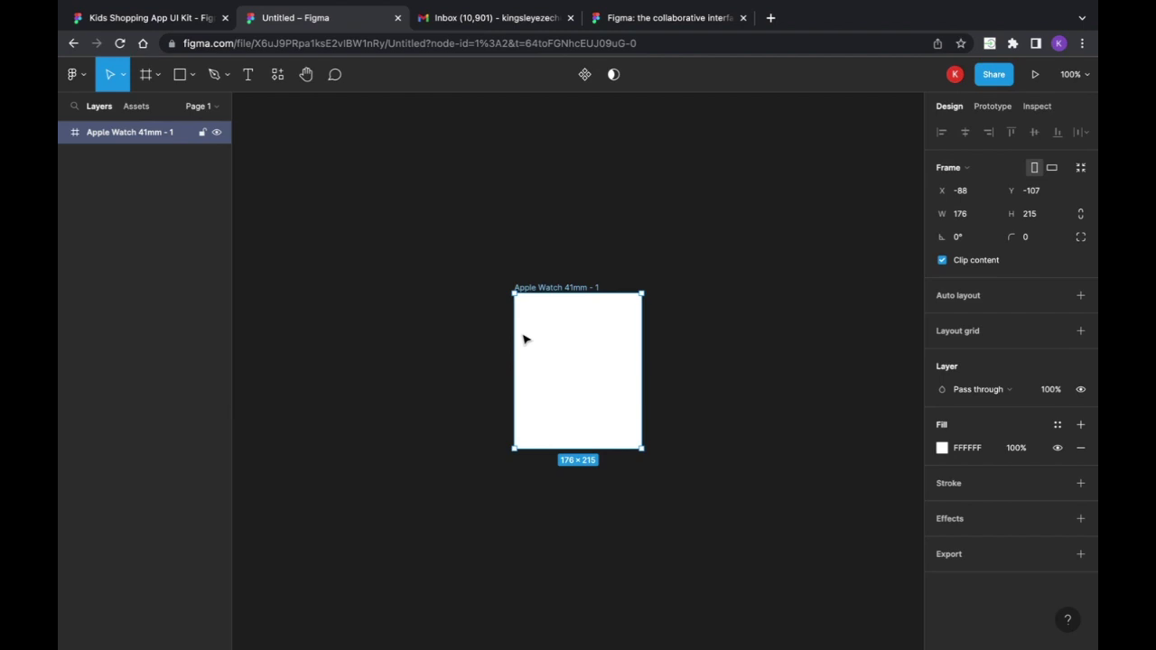
pyautogui.press('Delete')
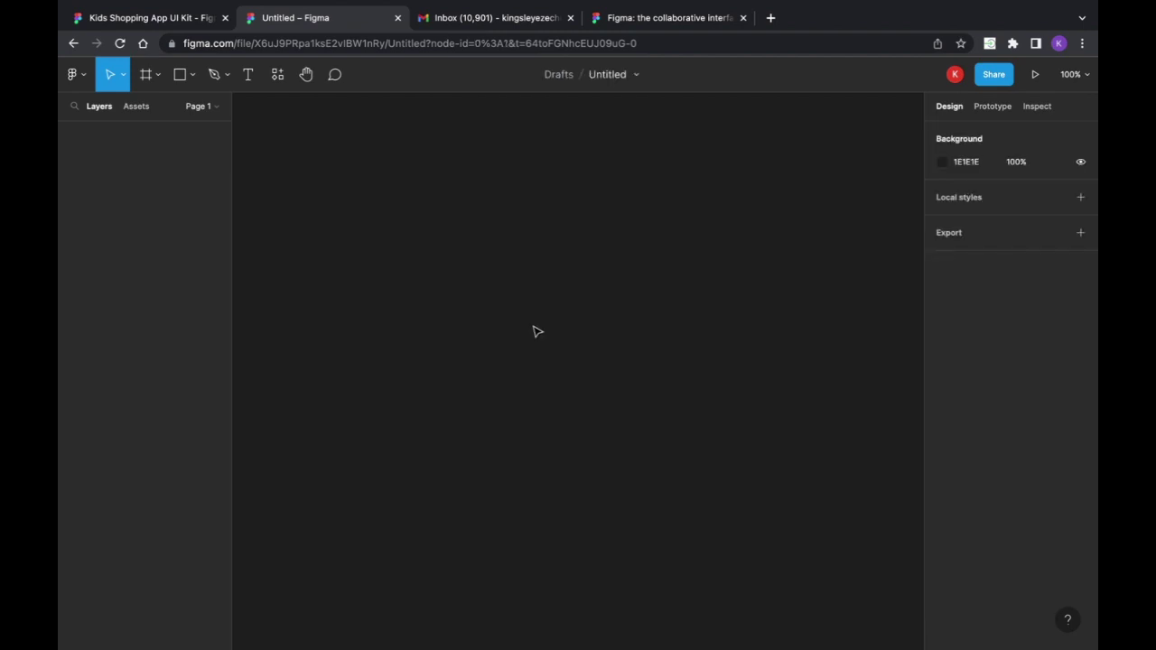
# Try out the iPhone 14 Plus frame preset on the canvas and delete the frame
pyautogui.click(146, 76)
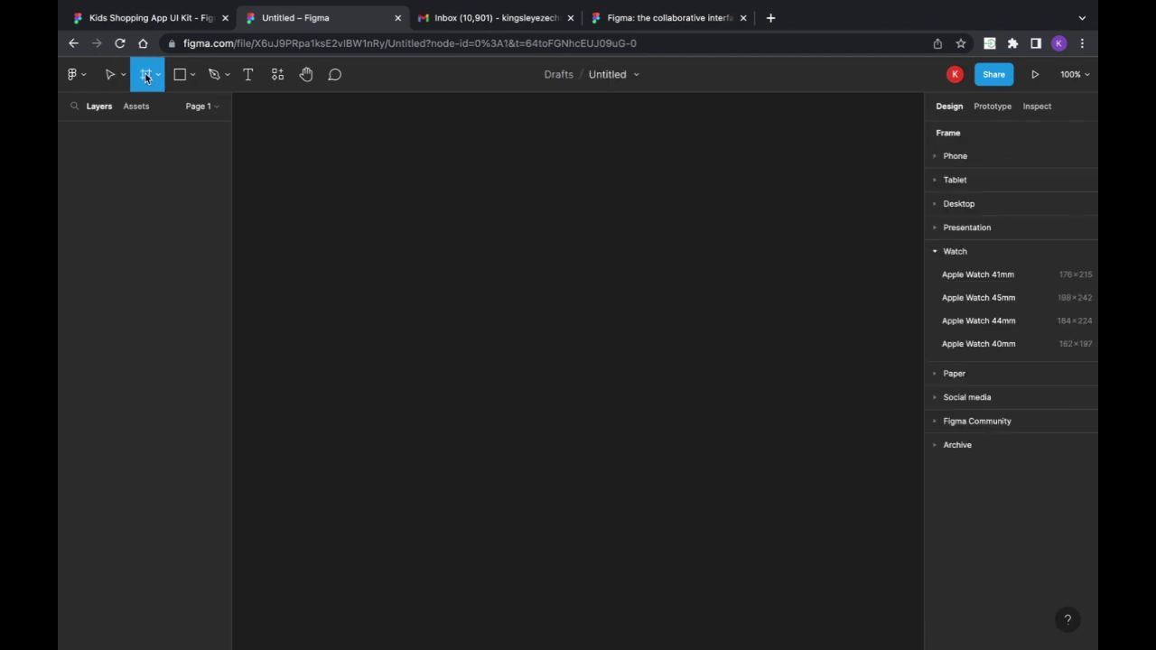
pyautogui.click(940, 158)
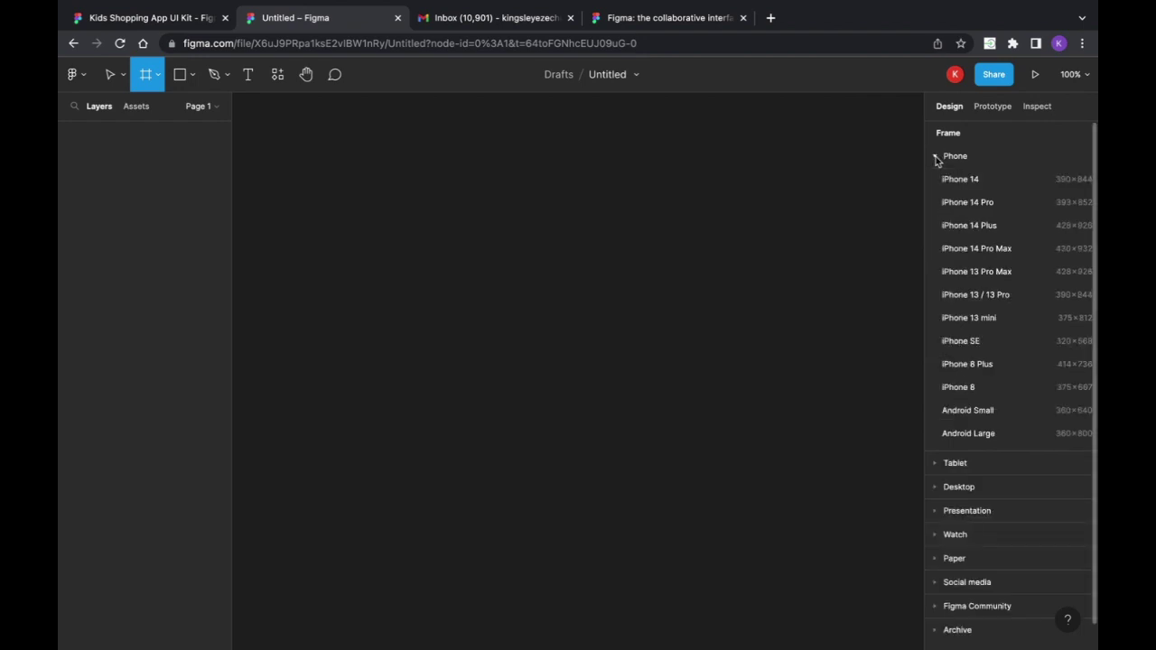
pyautogui.click(988, 228)
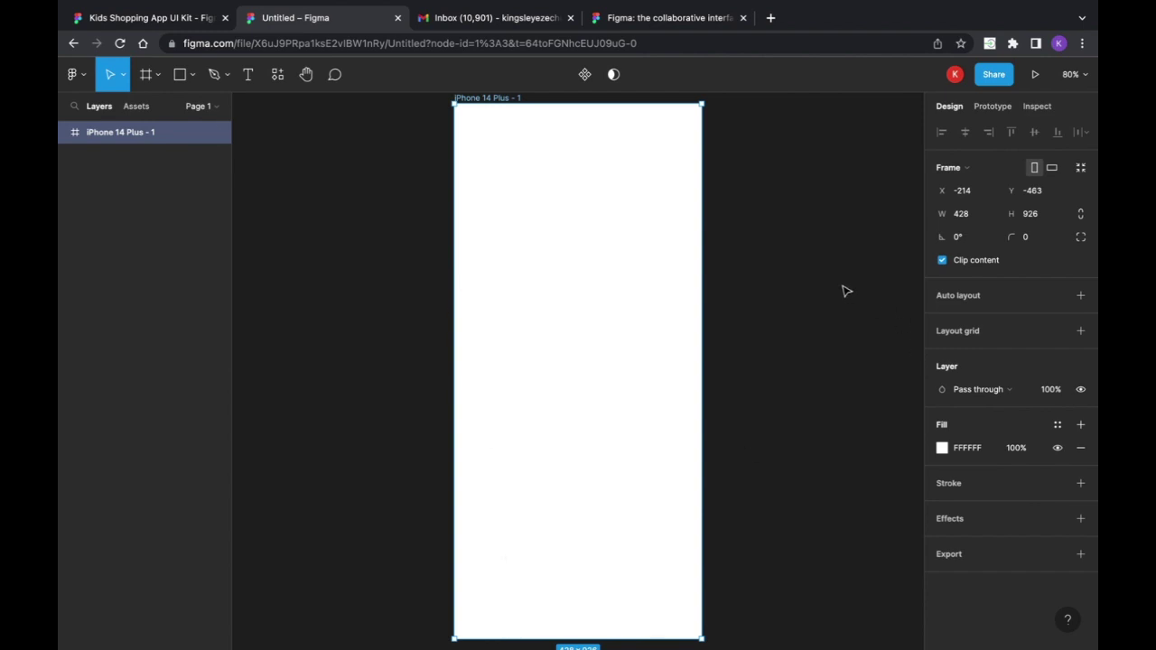
pyautogui.press('Delete')
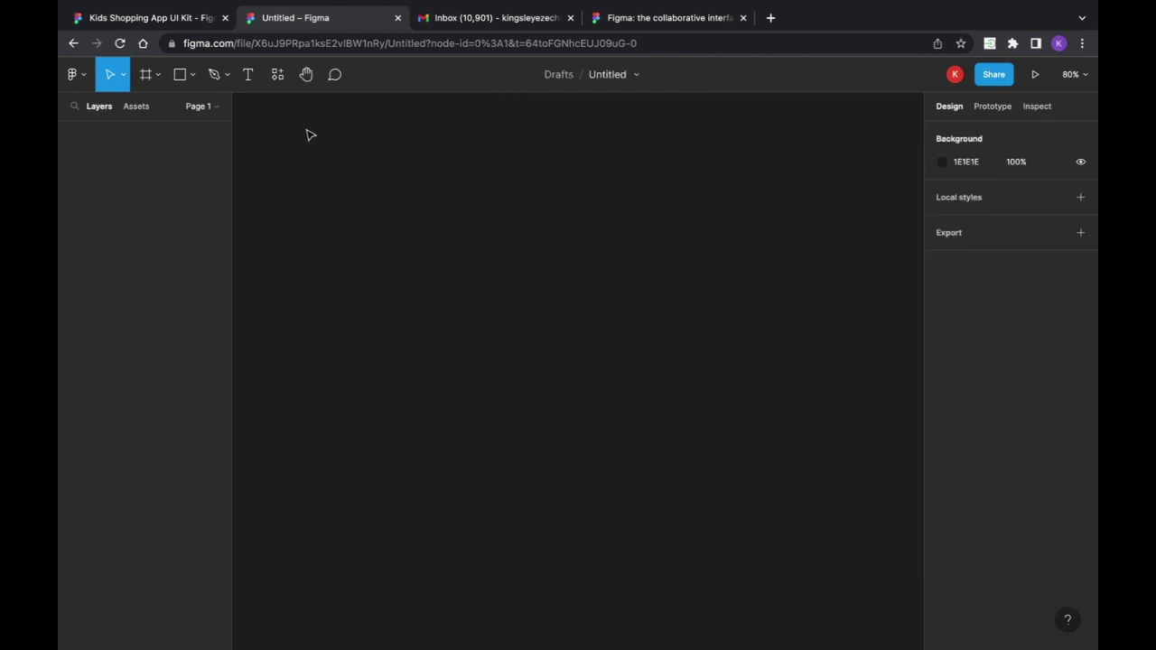
# Add an iPhone 14 Pro Max frame to the canvas
pyautogui.click(146, 80)
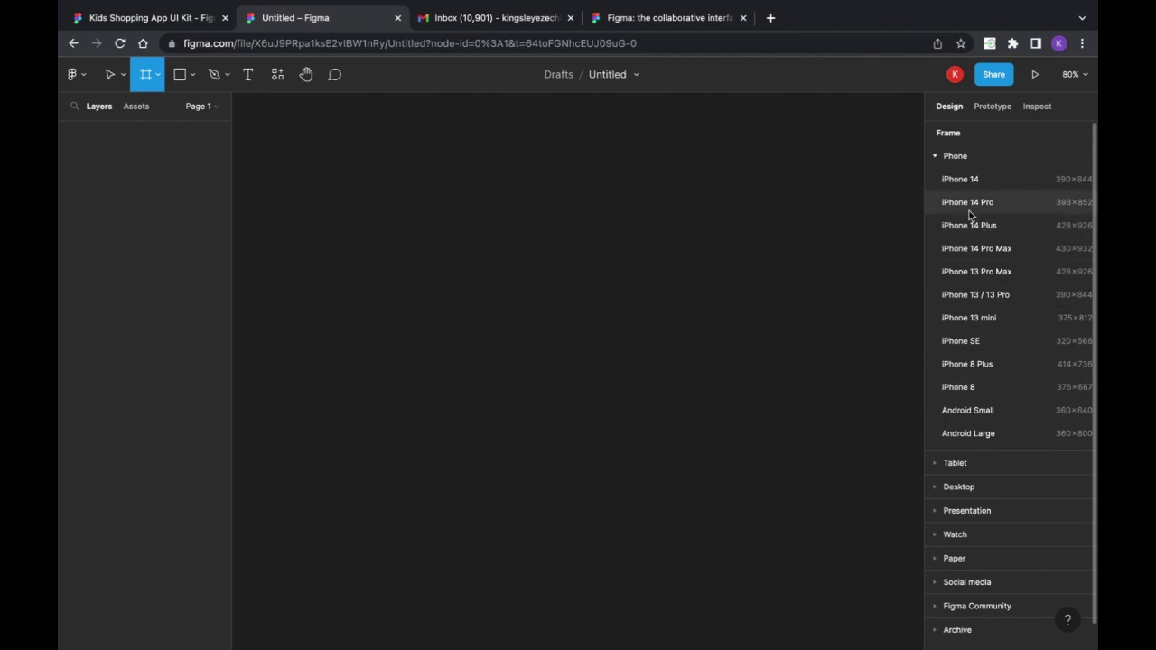
pyautogui.click(986, 248)
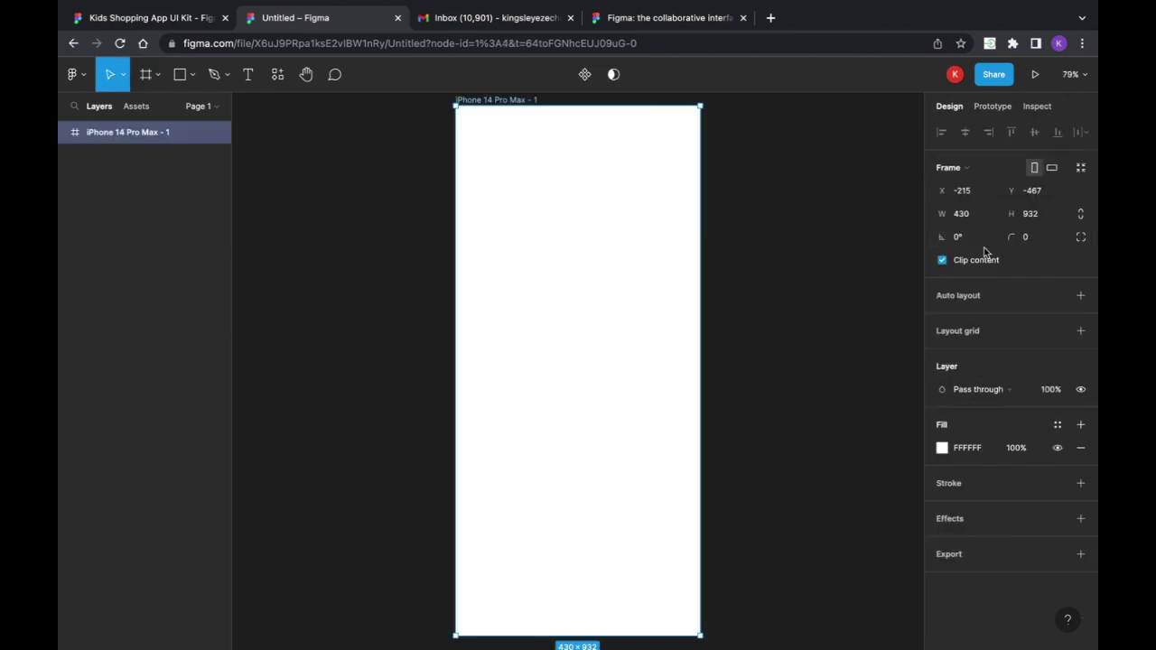
# Look over the available shape tools and the component resources, ending on the Hand tool
pyautogui.click(180, 76)
pyautogui.click(192, 76)
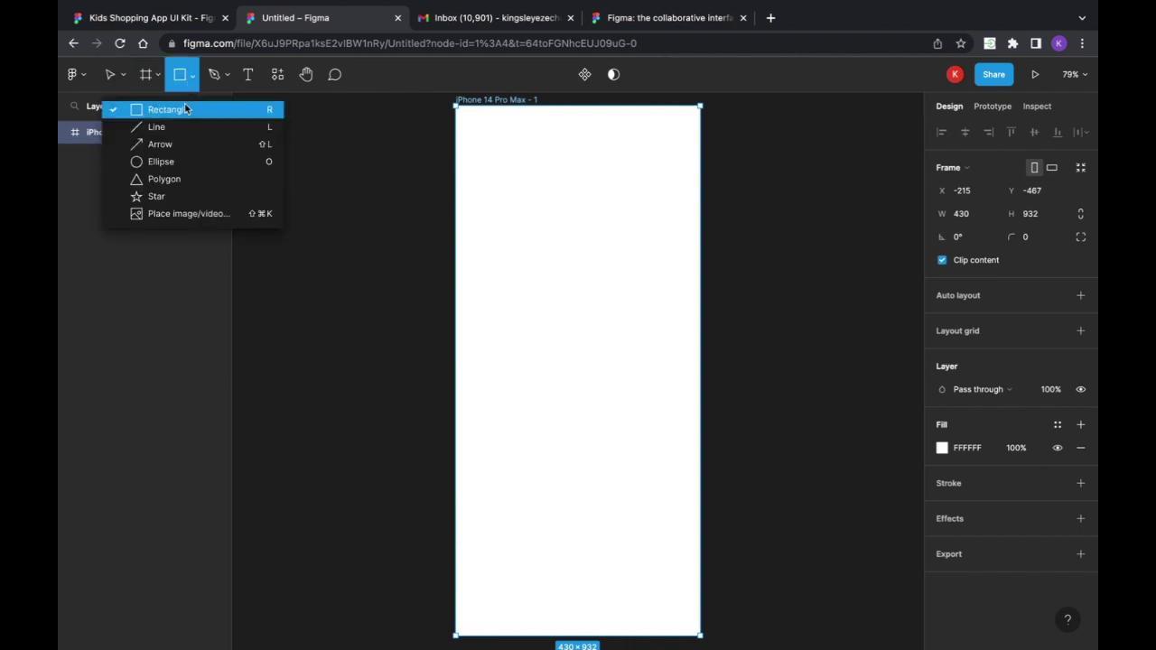
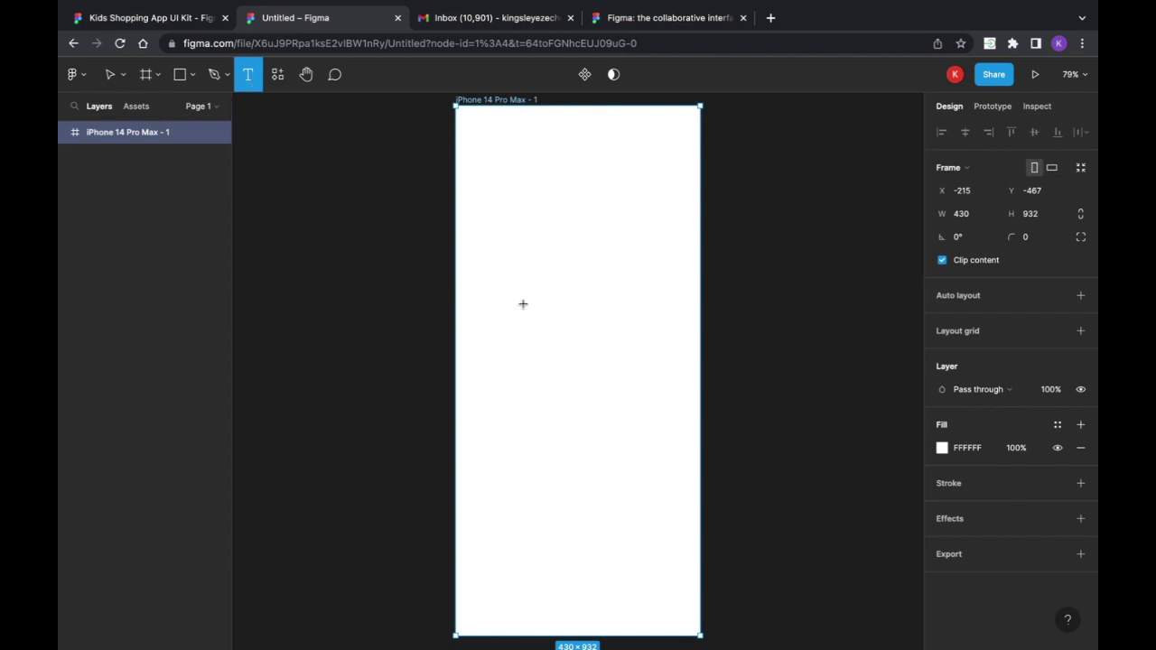
pyautogui.click(278, 78)
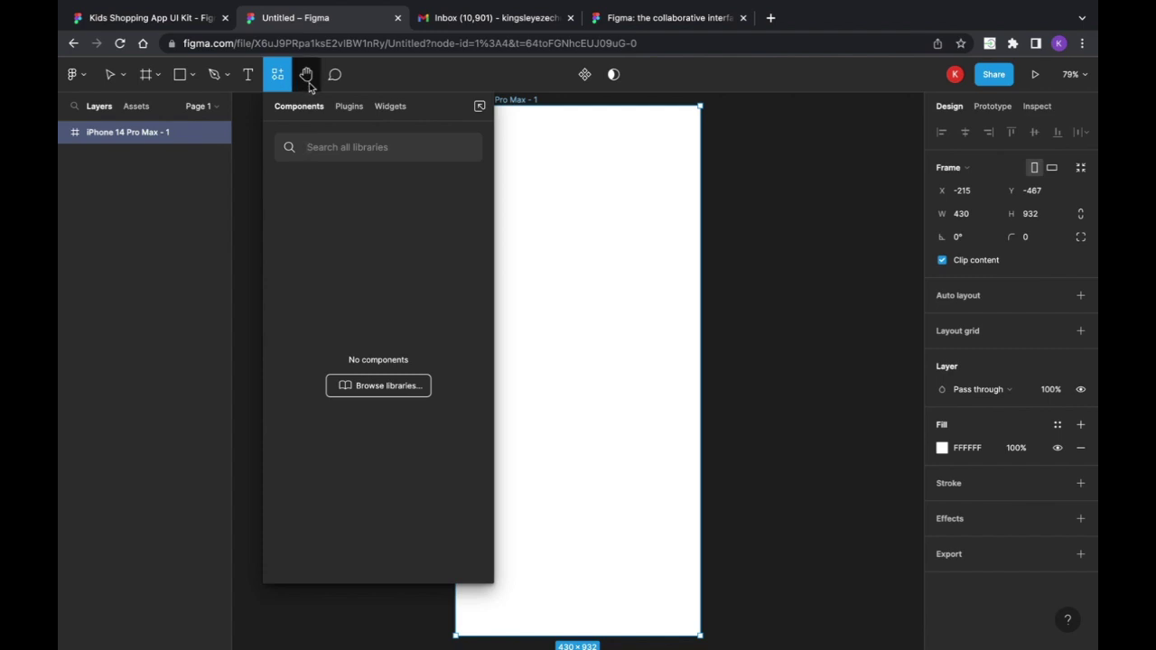
pyautogui.click(307, 77)
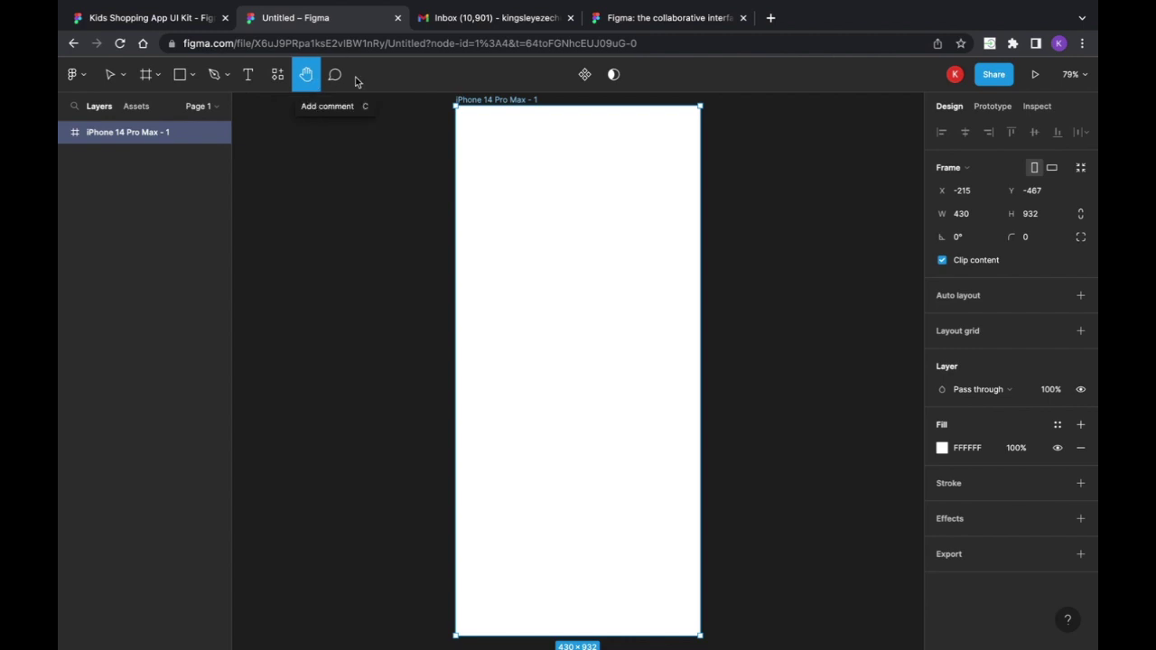
# Post the comment "Please remove this" on the upper right edge of the iPhone 14 Pro Max frame
pyautogui.click(331, 82)
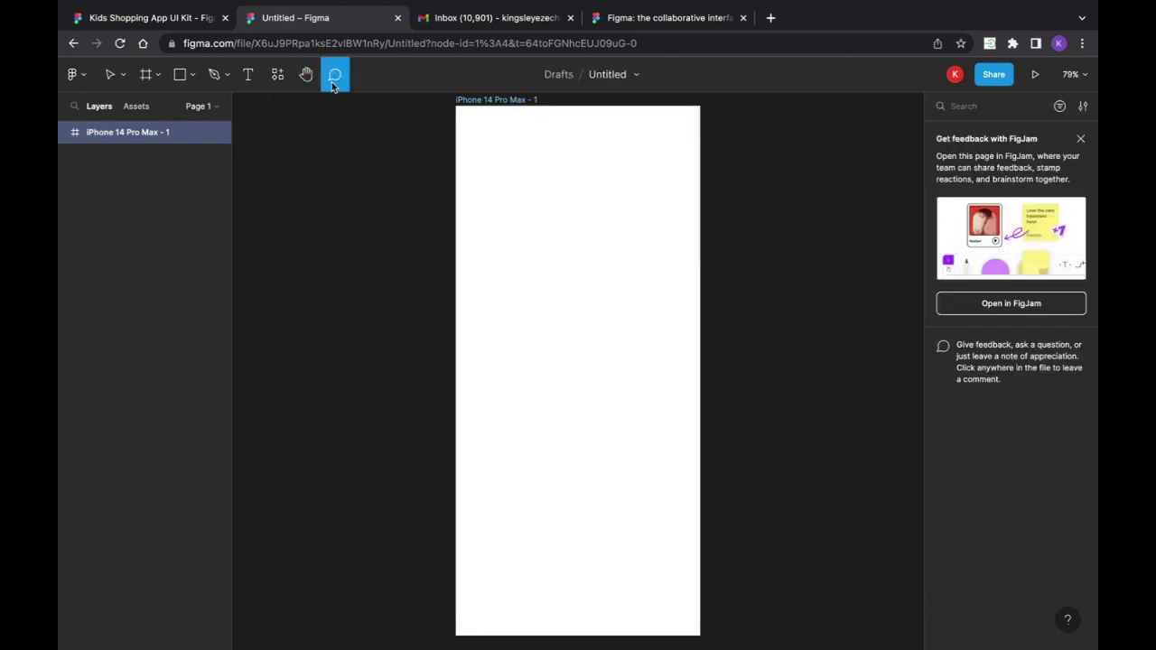
pyautogui.click(697, 177)
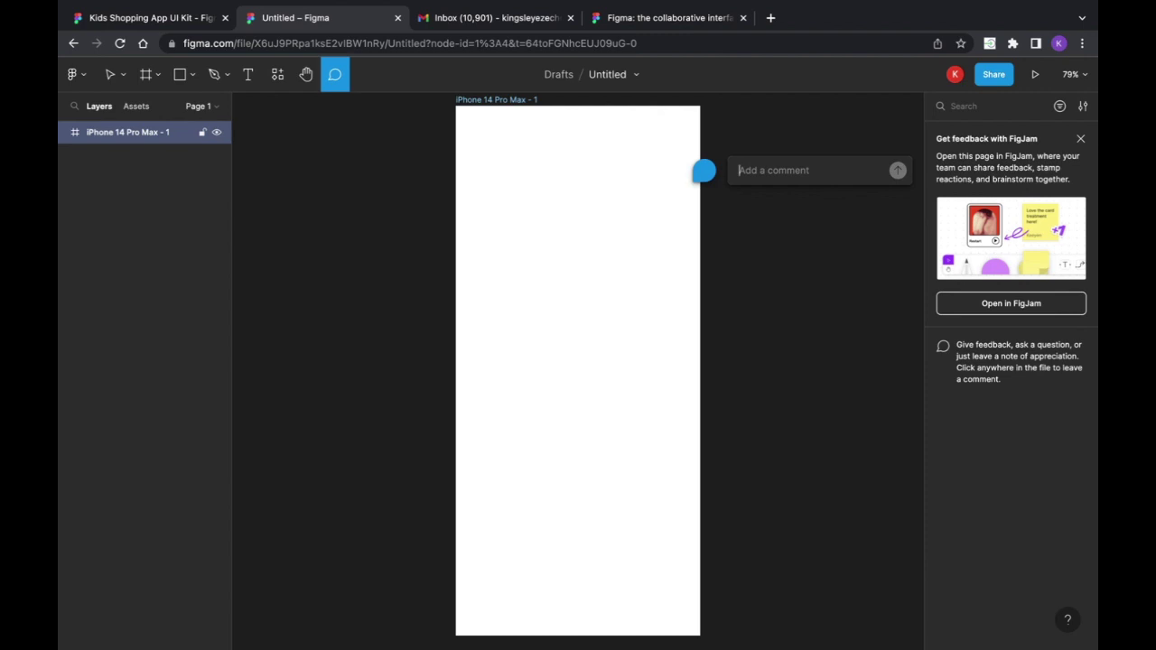
pyautogui.write('Please remove this')
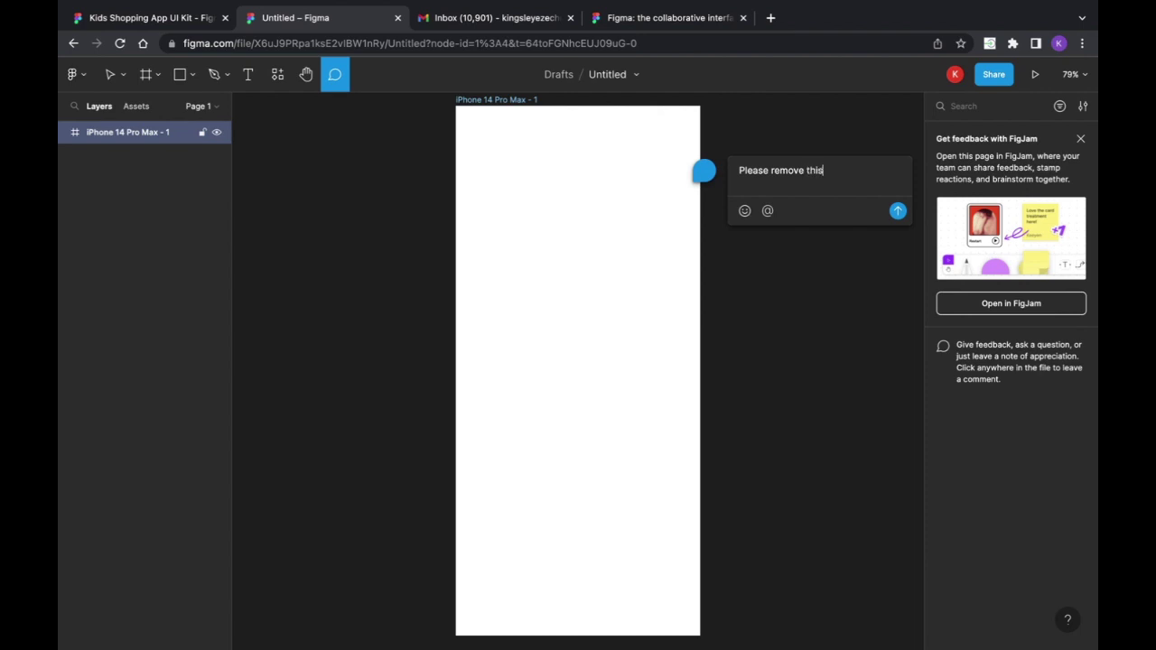
pyautogui.press('Escape')
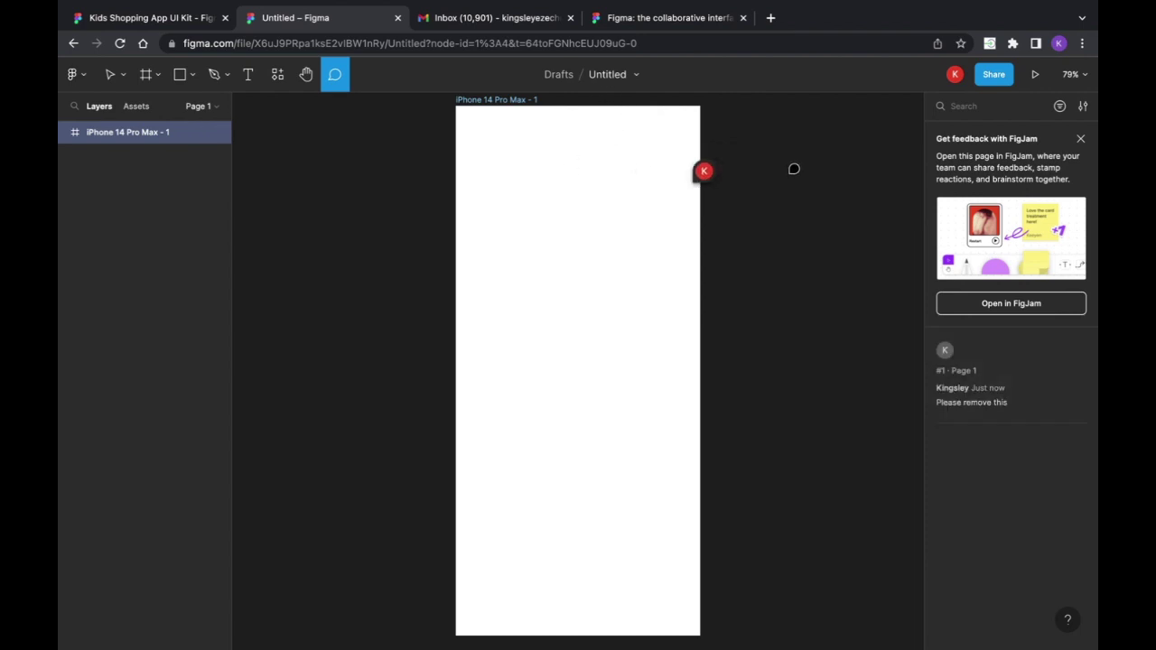
# Open the comment thread on the frame and resolve it
pyautogui.moveTo(710, 180)
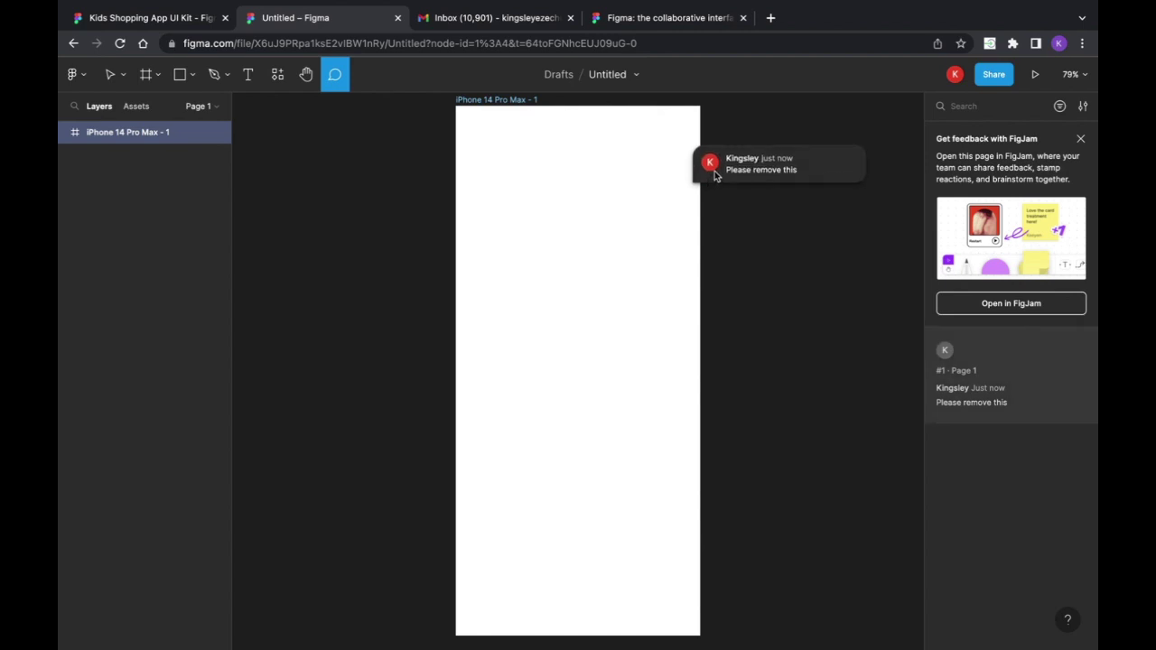
pyautogui.click(714, 170)
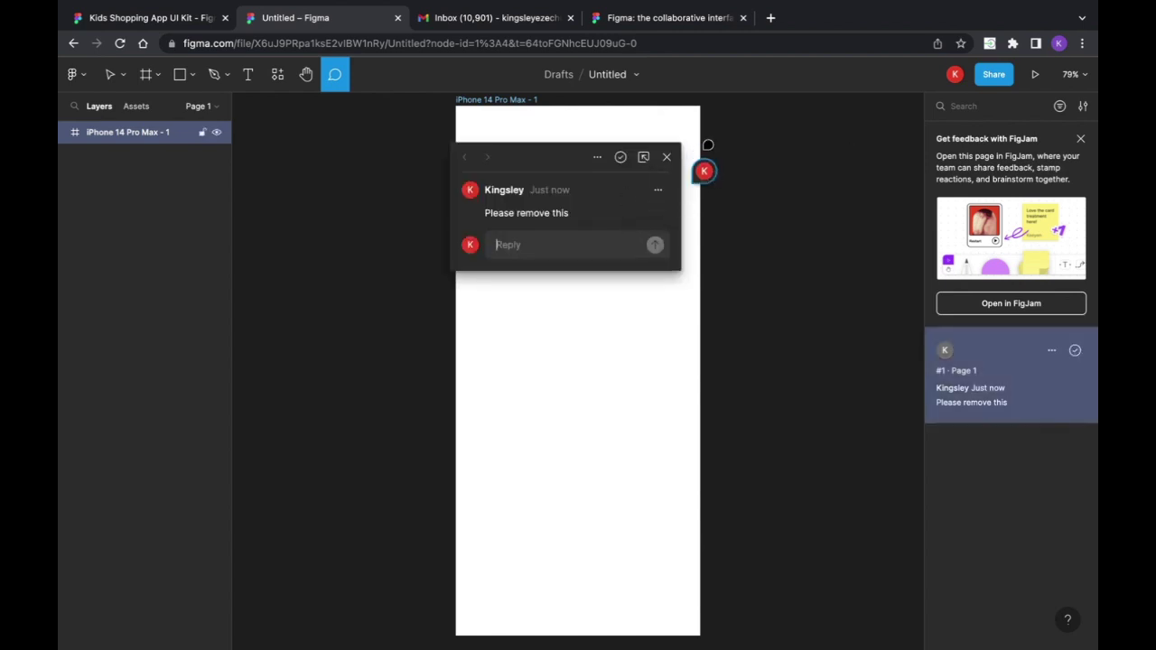
pyautogui.click(667, 157)
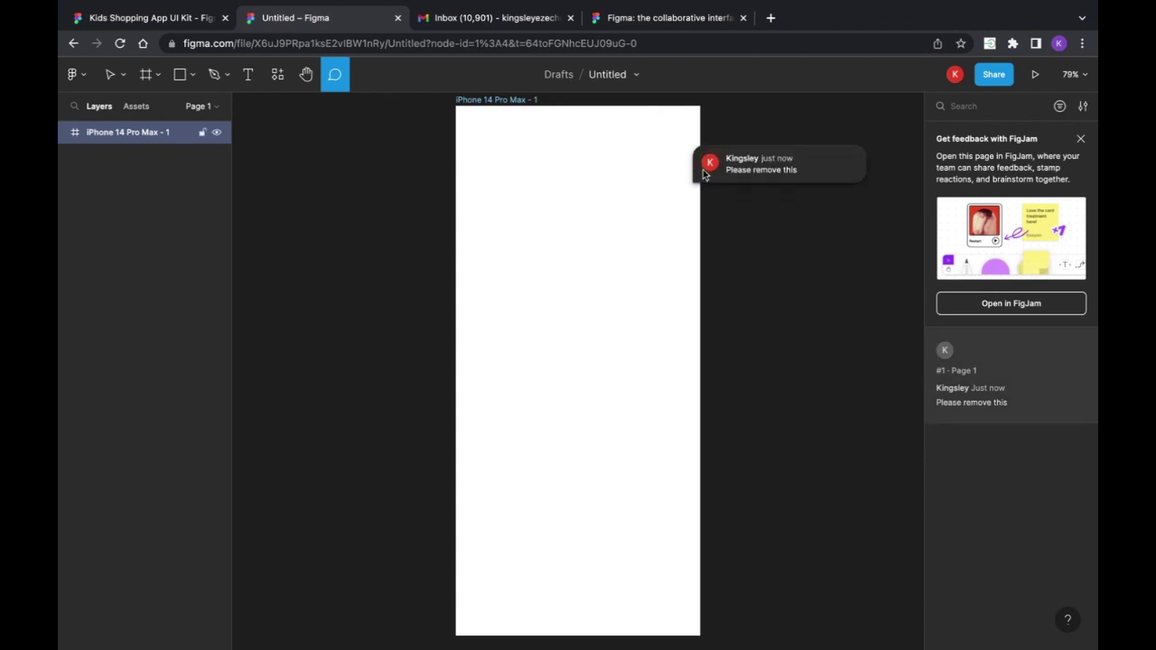
pyautogui.click(705, 170)
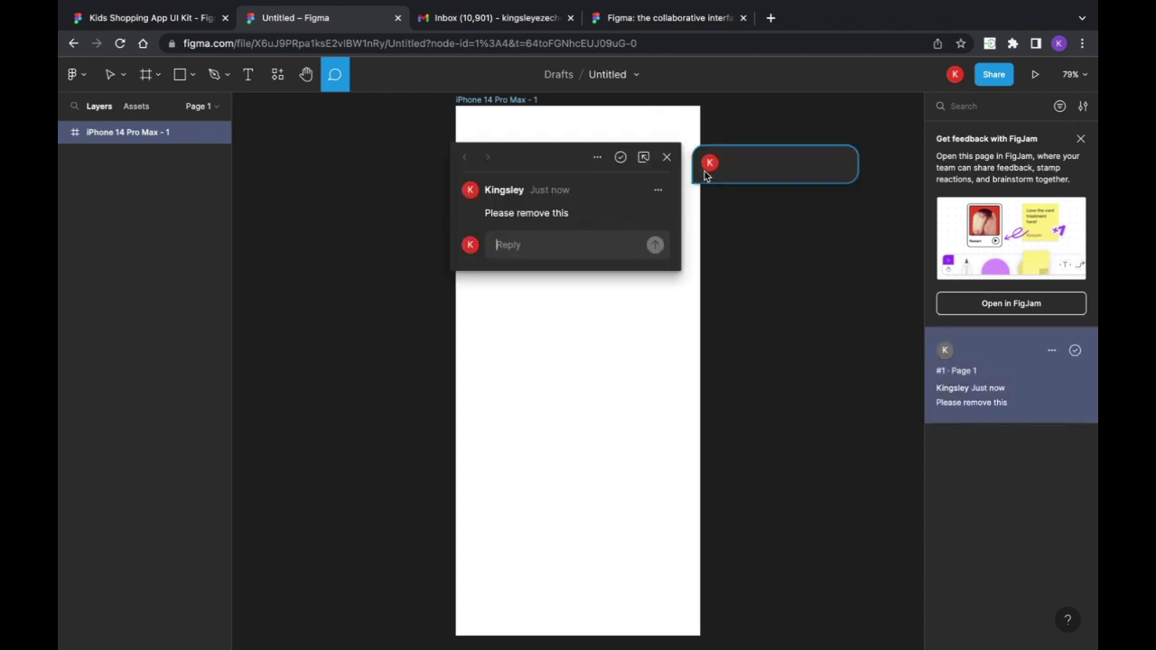
pyautogui.click(619, 158)
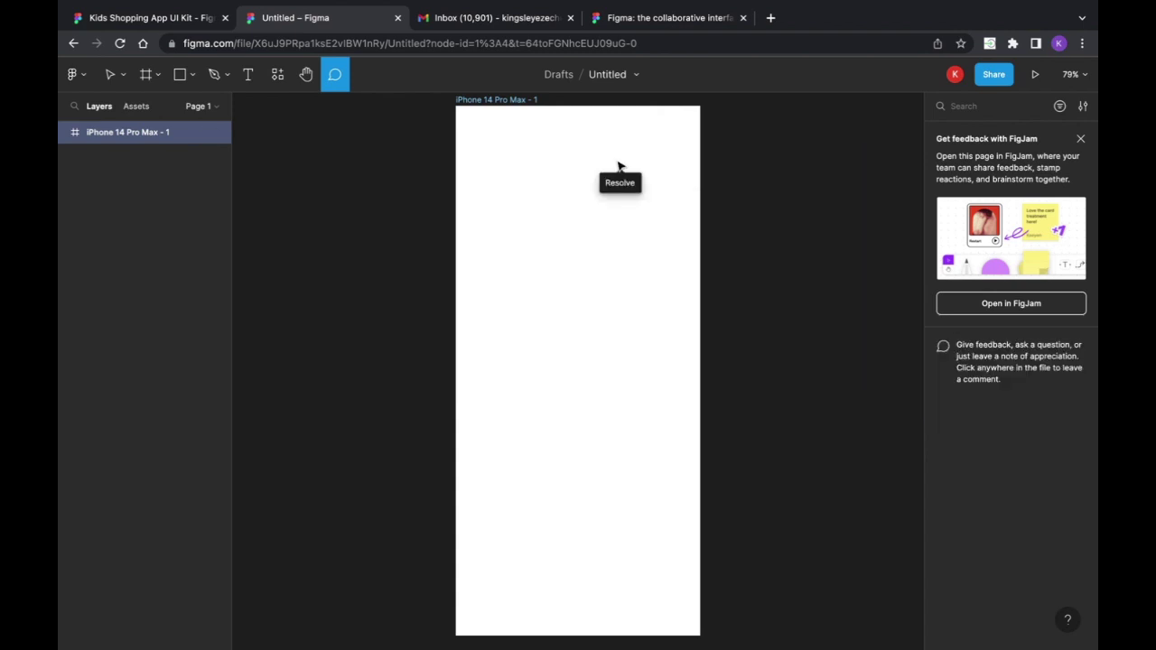
# Move the iPhone 14 Pro Max frame slightly to the right, to about X -163, Y -463
pyautogui.click(110, 75)
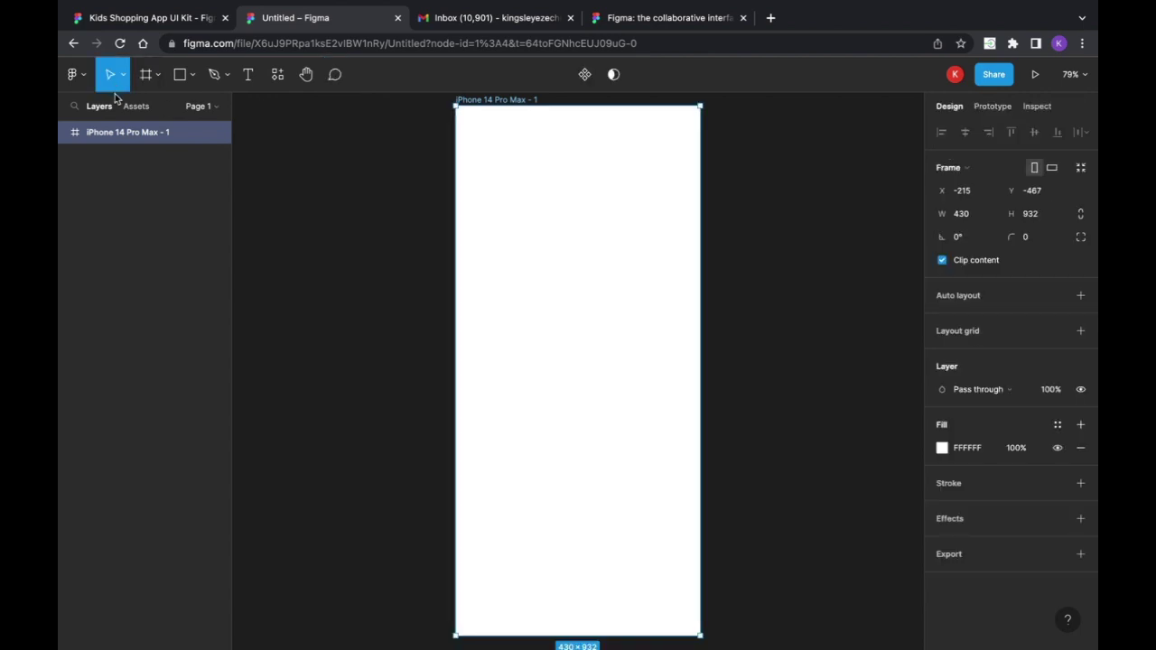
pyautogui.moveTo(620, 328); pyautogui.dragTo(655, 327)
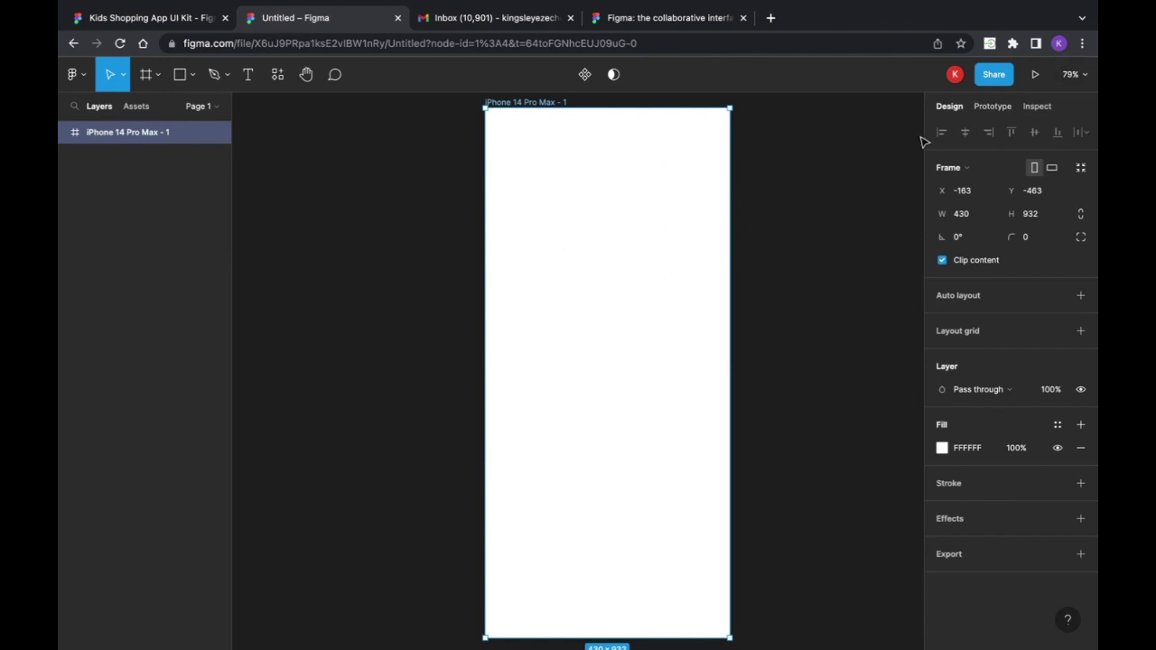
# Preview the iPhone 14 Pro Max frame as a prototype, compare it with the design file, and return to the design
pyautogui.click(1035, 75)
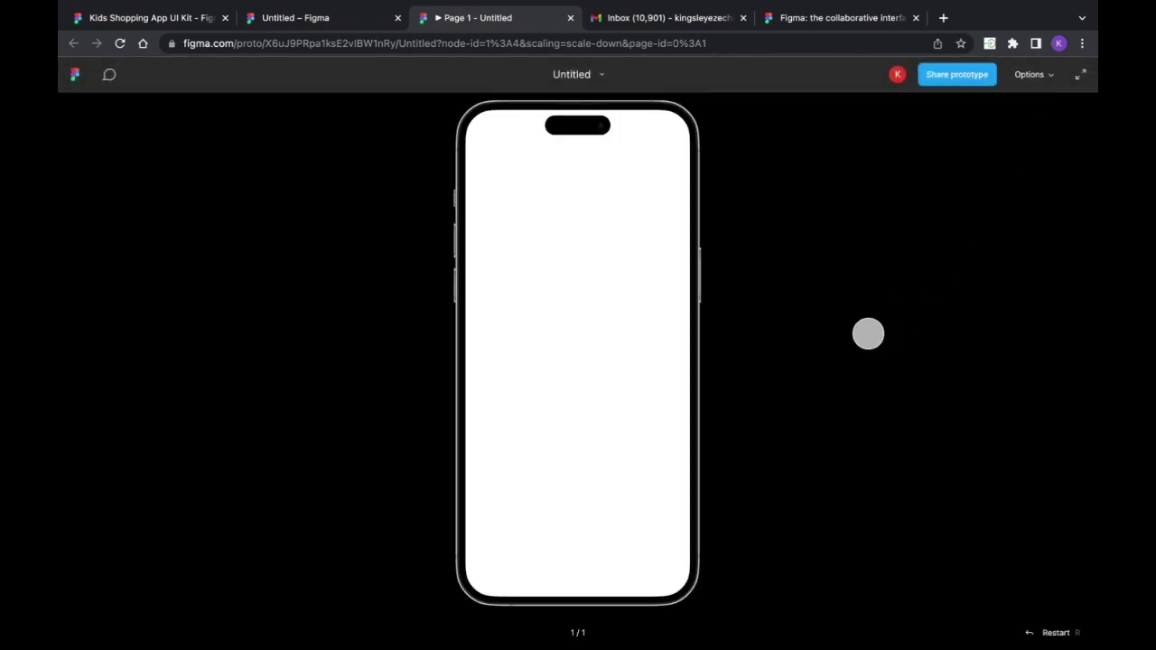
pyautogui.click(303, 20)
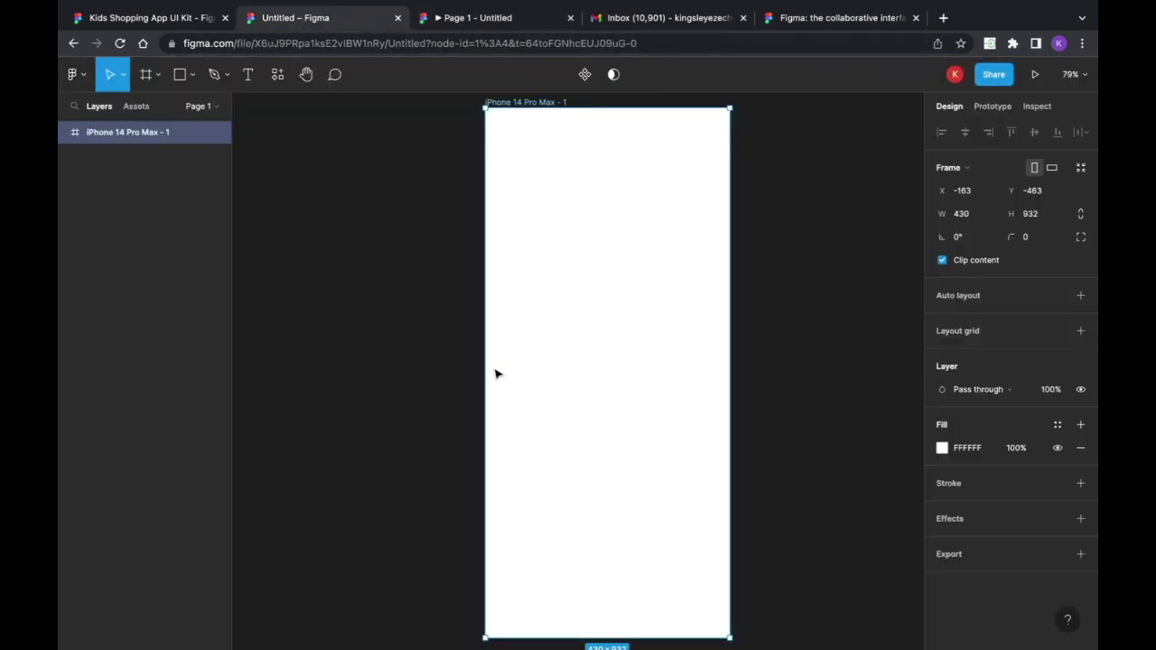
pyautogui.click(525, 29)
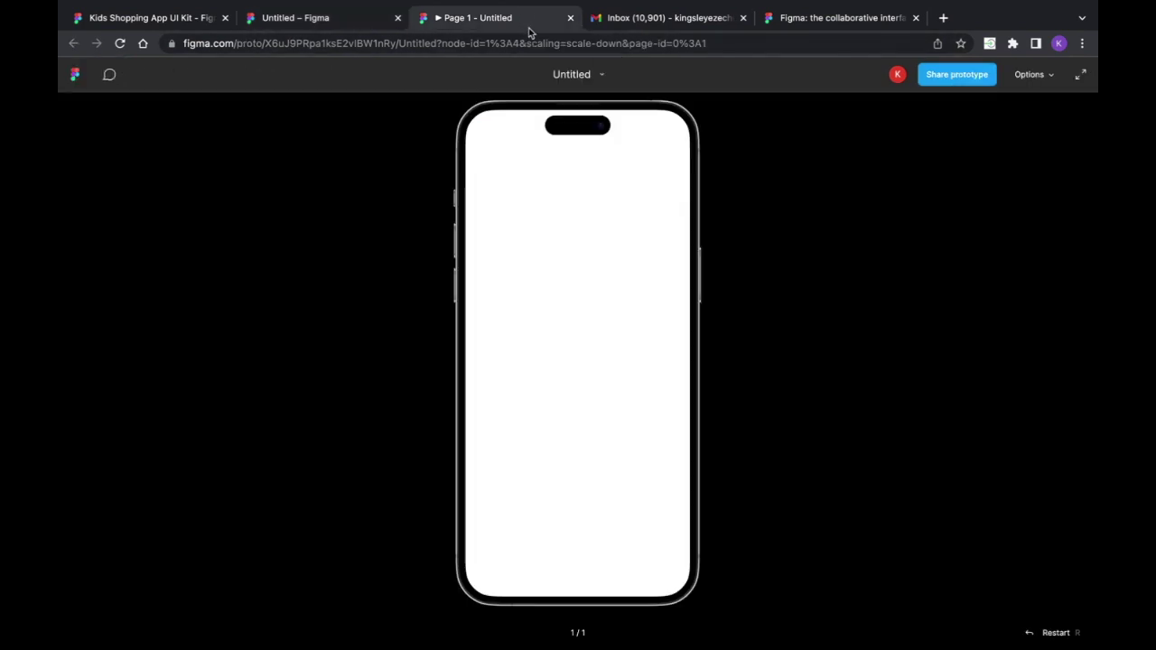
pyautogui.click(345, 22)
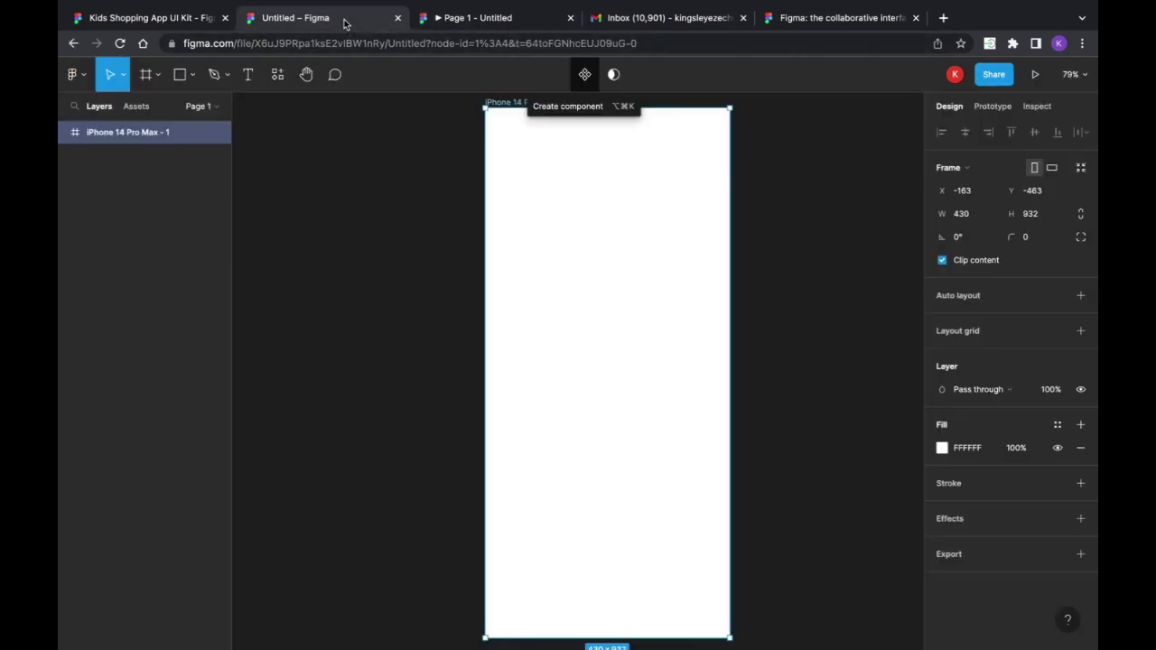
# Draw a rectangle about 239 × 333 in the upper half of the phone frame and check it in the prototype preview
pyautogui.click(178, 80)
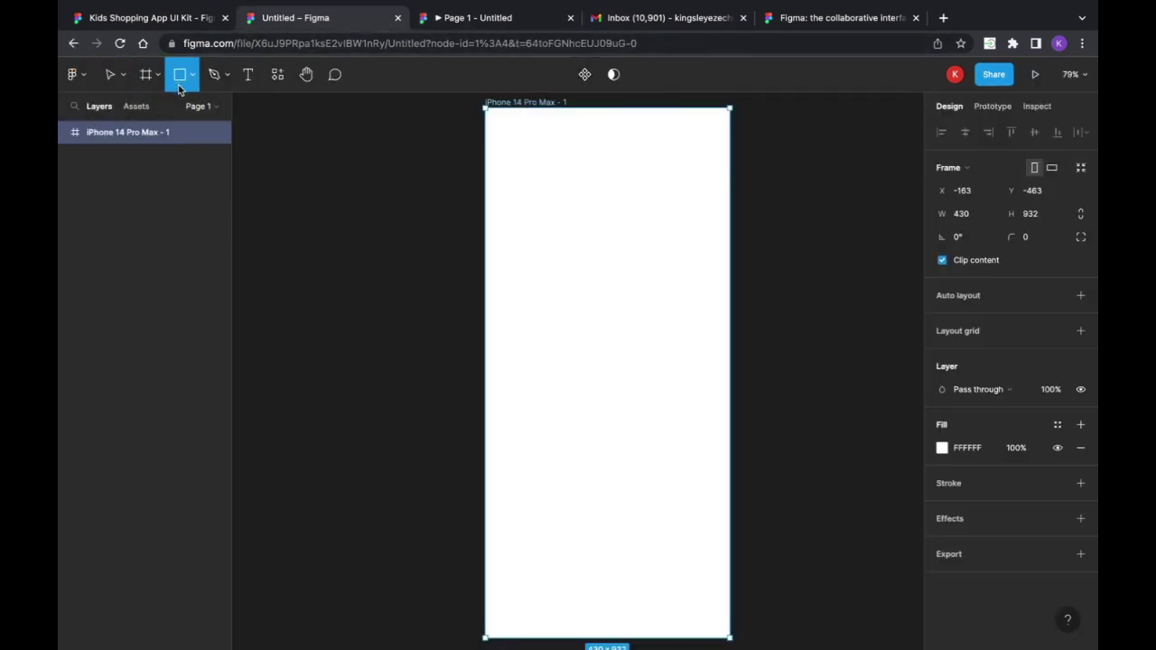
pyautogui.moveTo(543, 209); pyautogui.dragTo(682, 405)
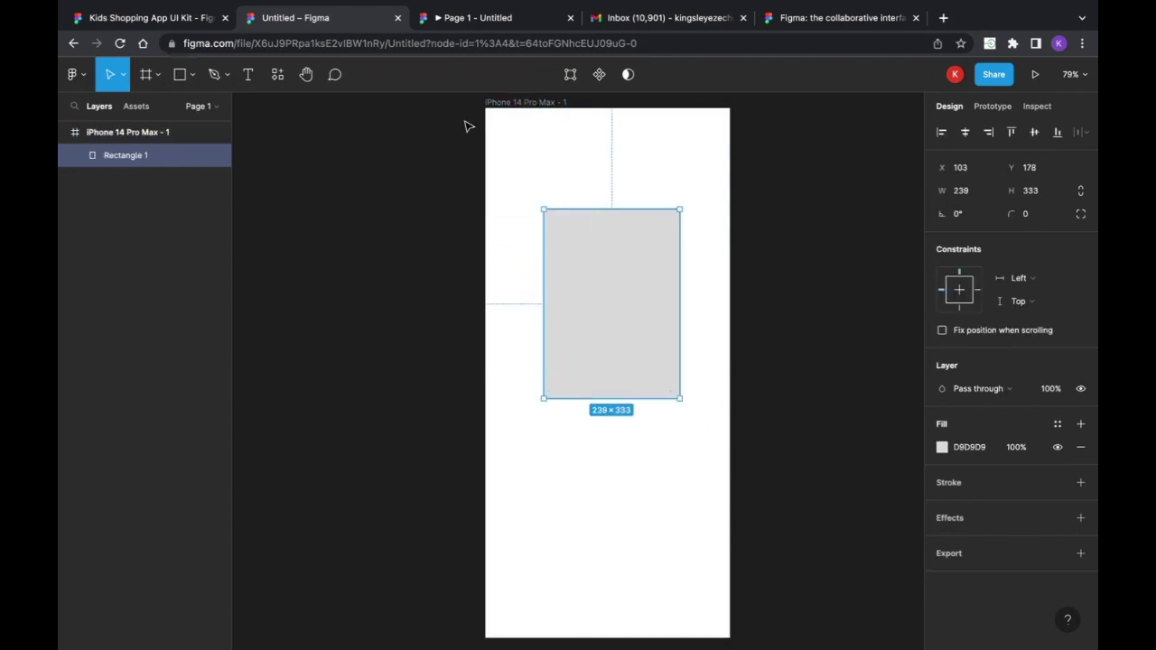
pyautogui.click(477, 18)
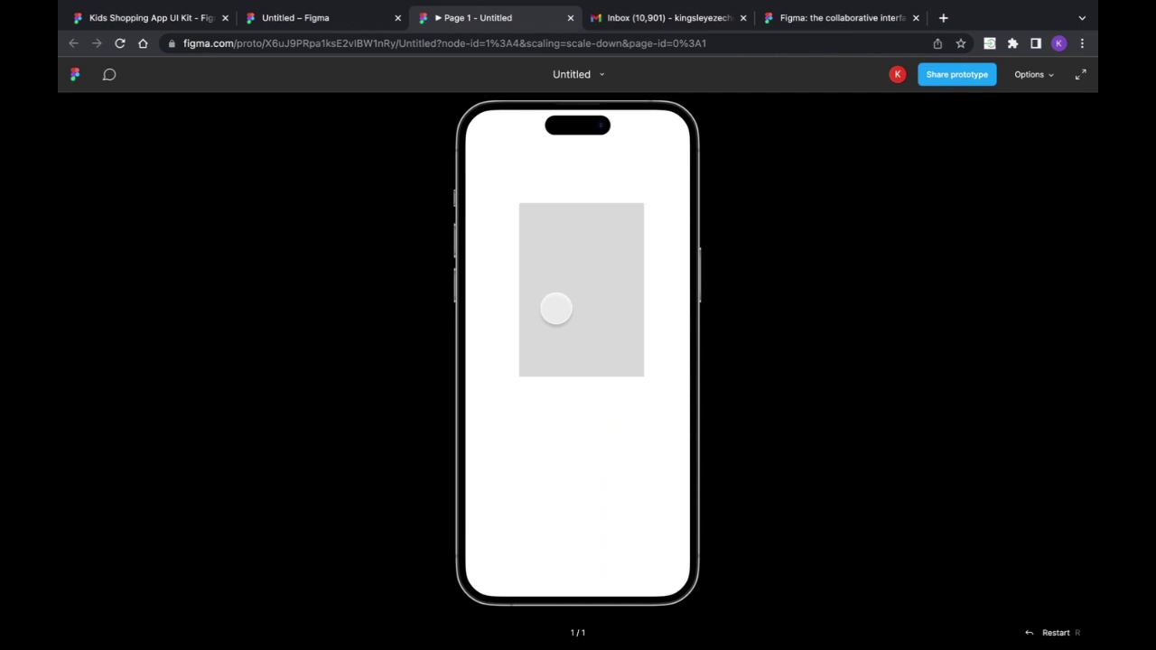
pyautogui.click(302, 18)
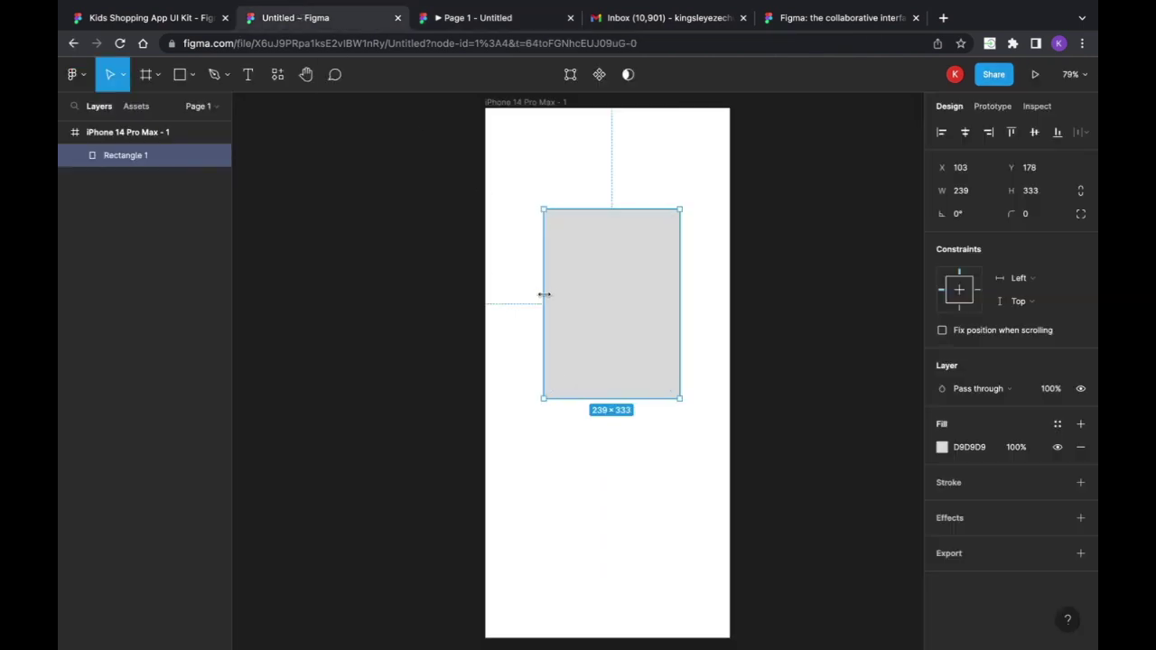
# Widen the rectangle to the full 430 width of the phone frame and check it in the prototype preview
pyautogui.moveTo(543, 294); pyautogui.dragTo(479, 313)
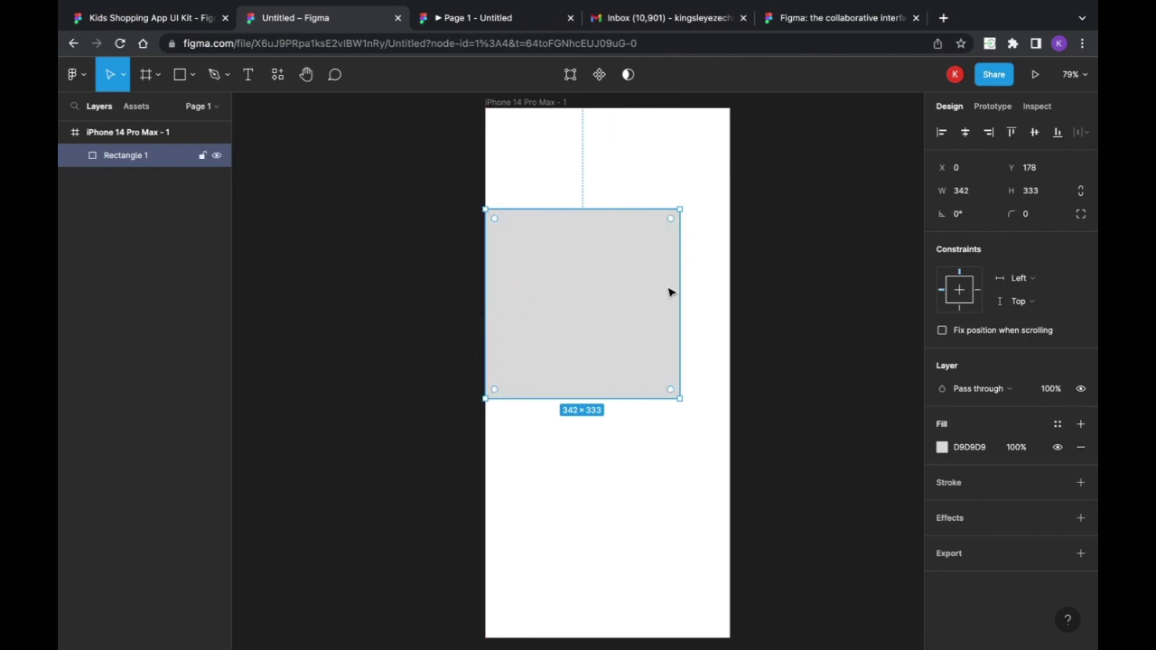
pyautogui.moveTo(679, 286); pyautogui.dragTo(729, 286)
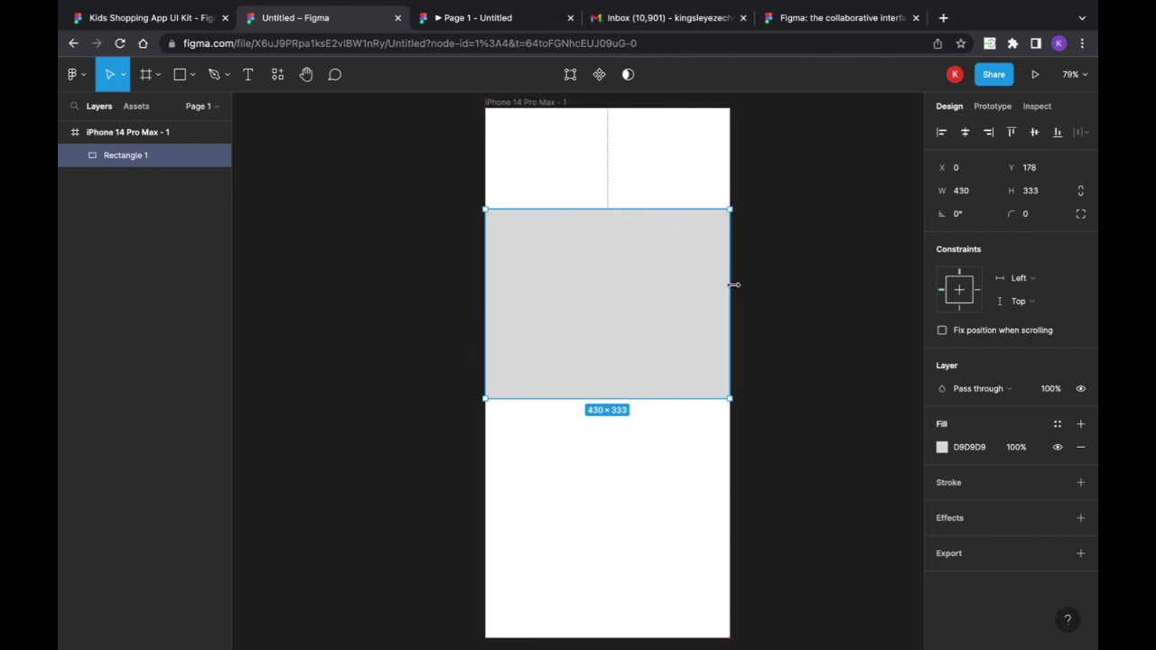
pyautogui.moveTo(485, 24)
pyautogui.click(483, 56)
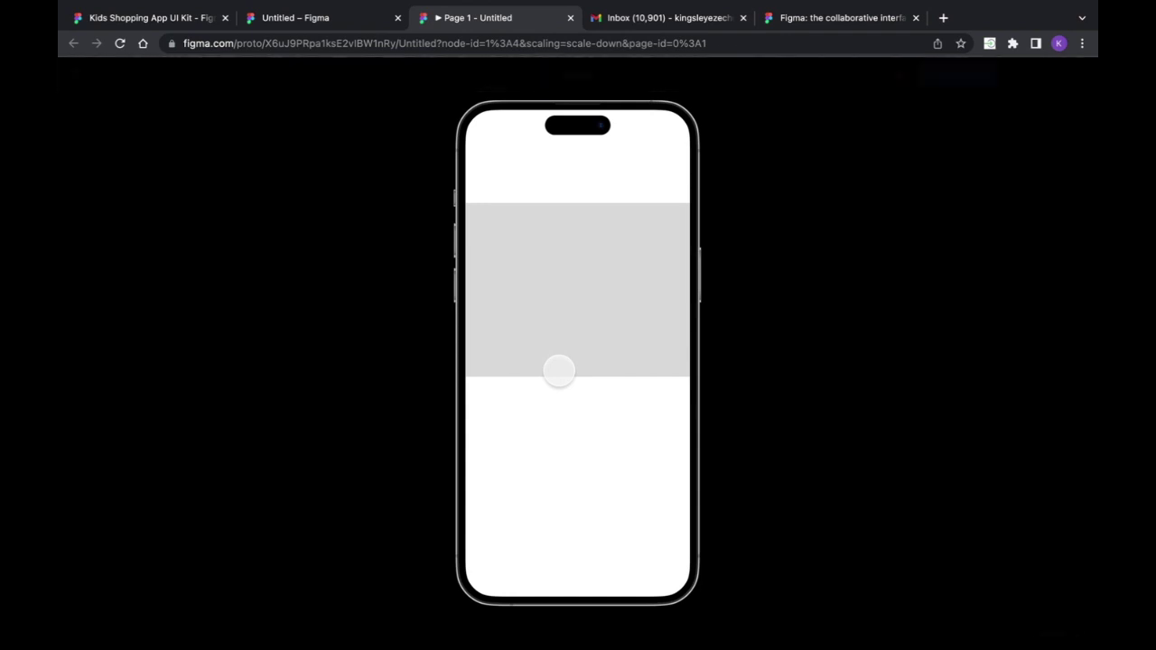
pyautogui.click(310, 18)
# Move the rectangle up to the phone frame's top edge at Y 0 and check it in the prototype preview
pyautogui.moveTo(686, 323); pyautogui.dragTo(686, 222)
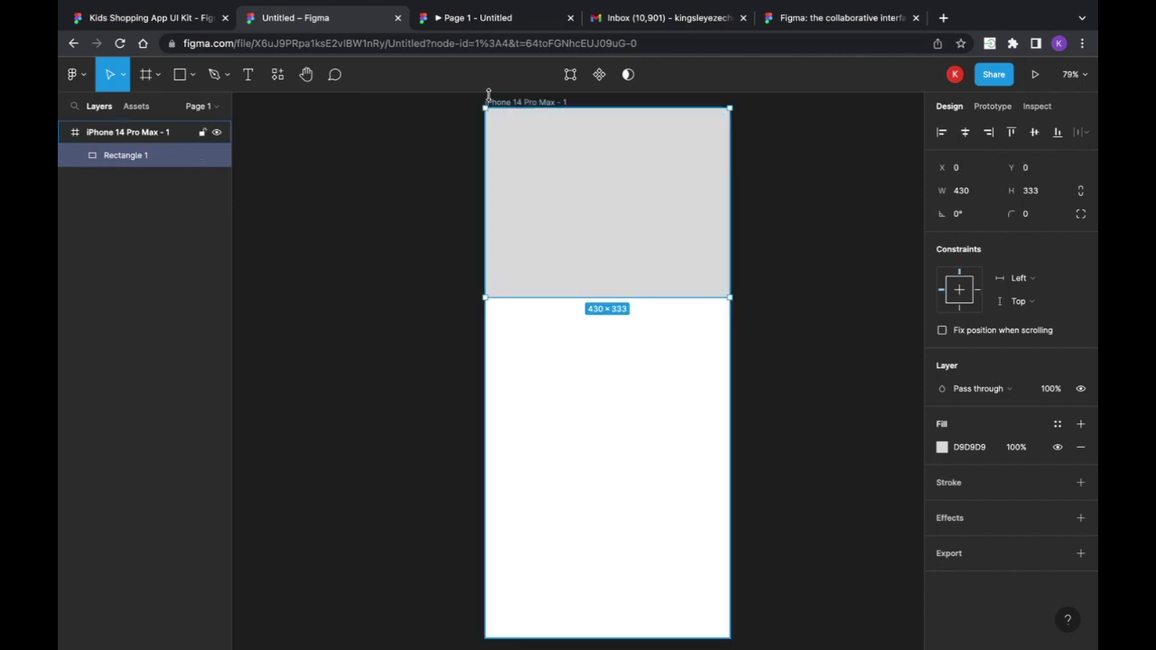
pyautogui.click(469, 18)
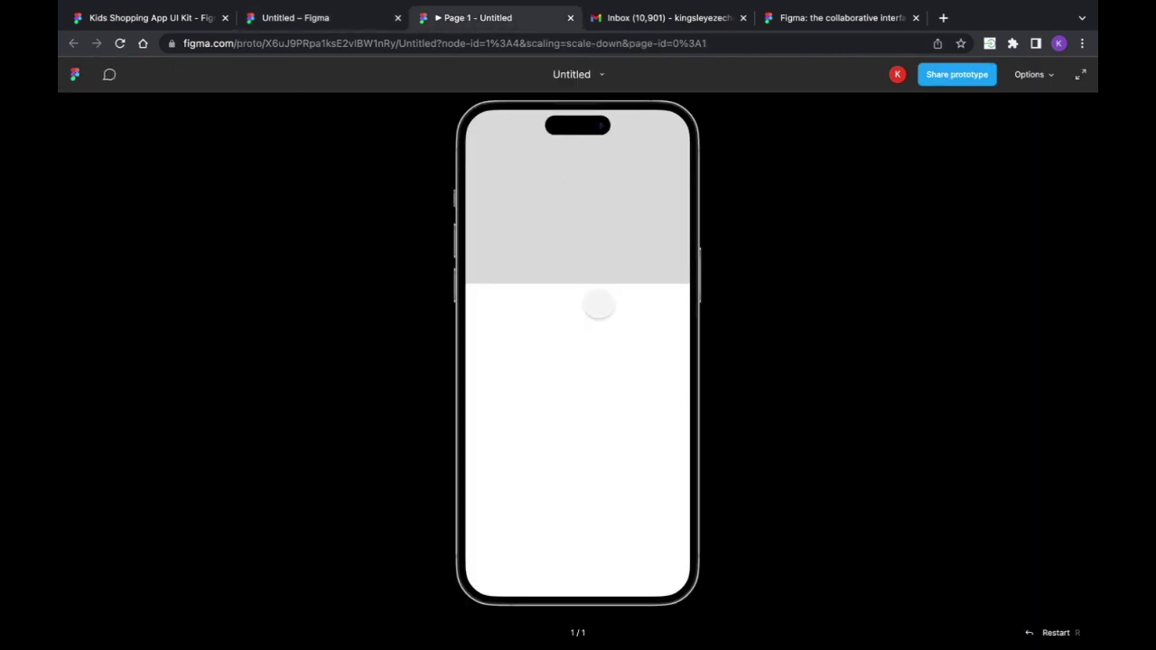
pyautogui.click(303, 19)
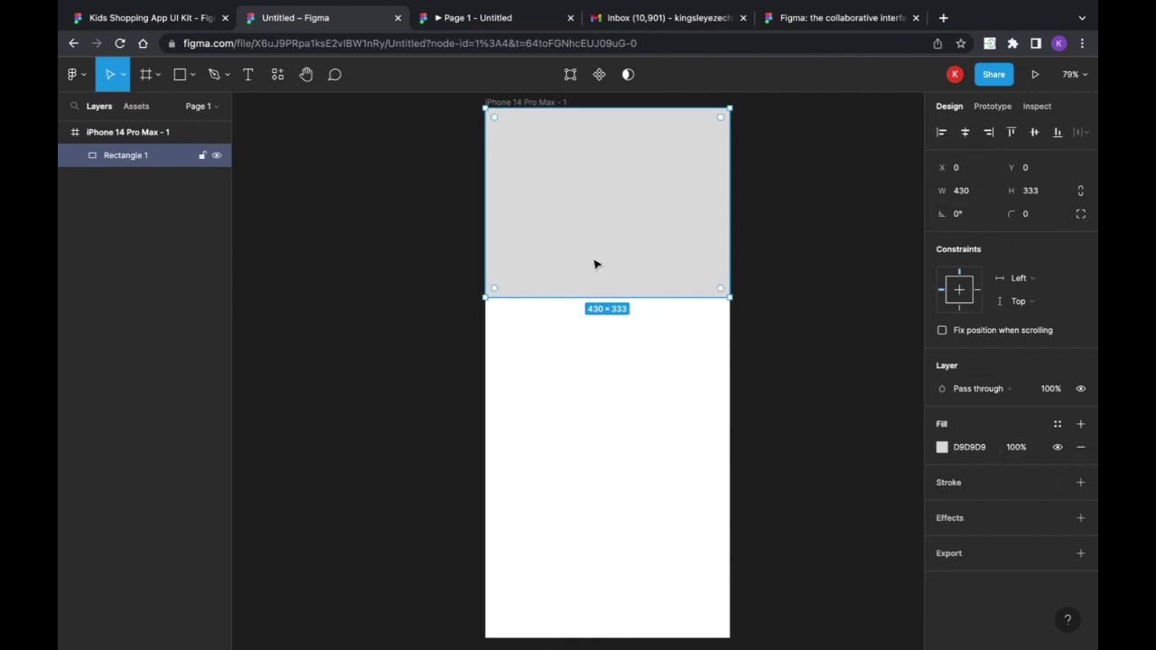
# Extend the rectangle downward to a height of about 561 and check it in the prototype preview
pyautogui.moveTo(588, 296); pyautogui.dragTo(648, 425)
pyautogui.click(488, 19)
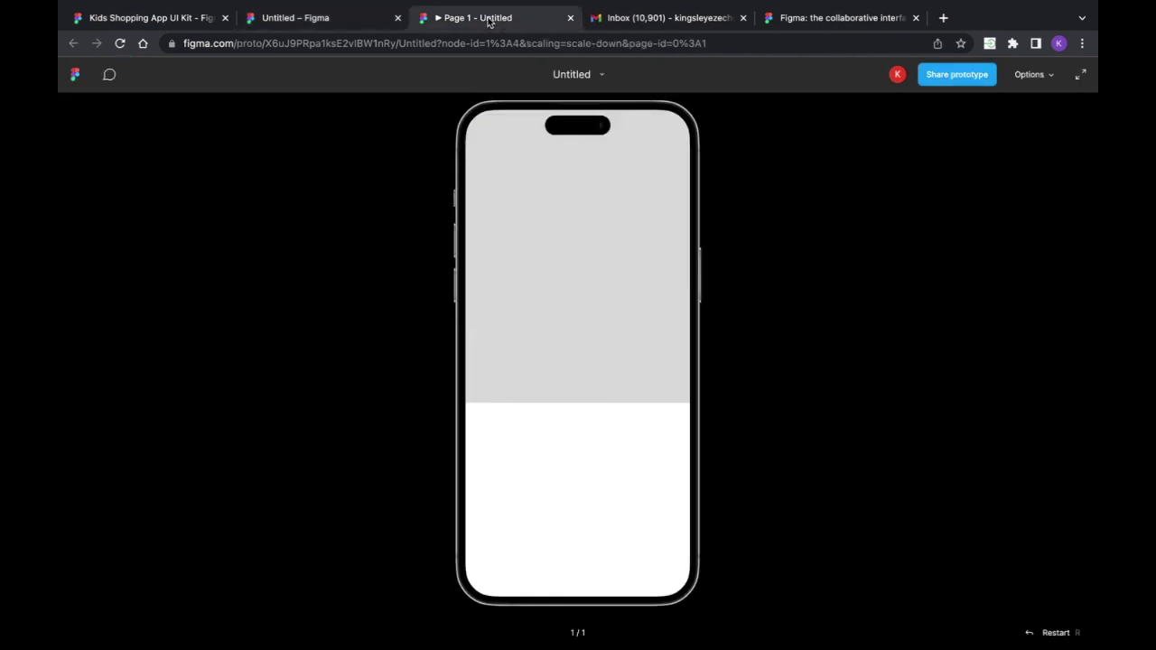
pyautogui.click(327, 18)
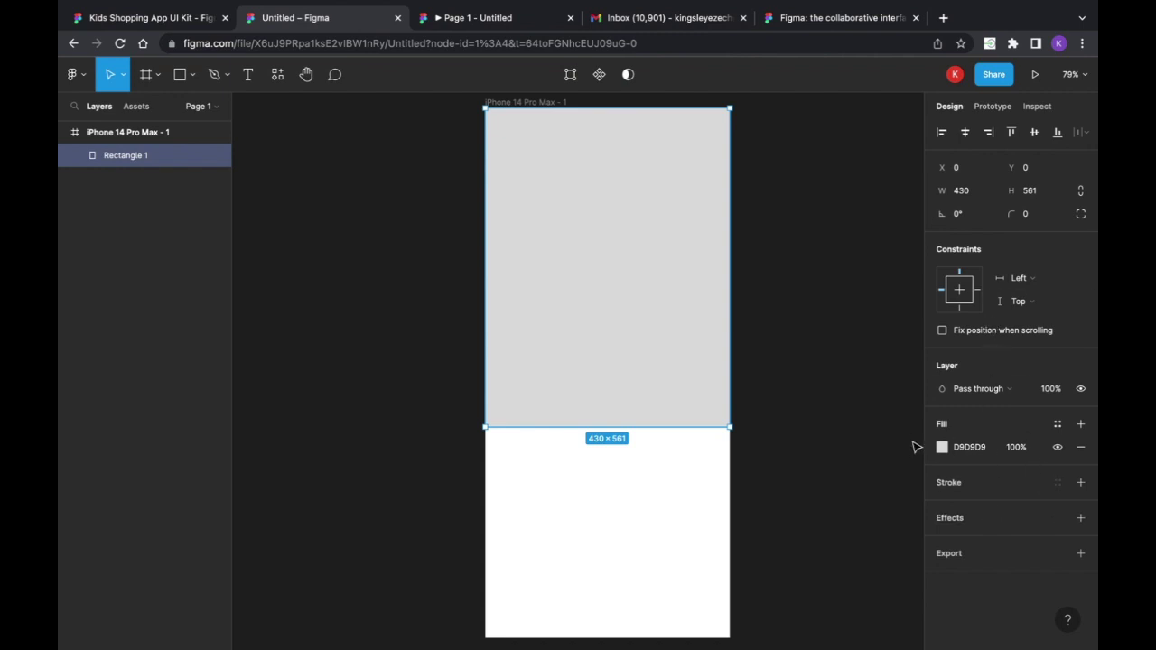
# Set the rectangle's corner radius to 30 and check the rounded corners in the prototype preview
pyautogui.click(1032, 218)
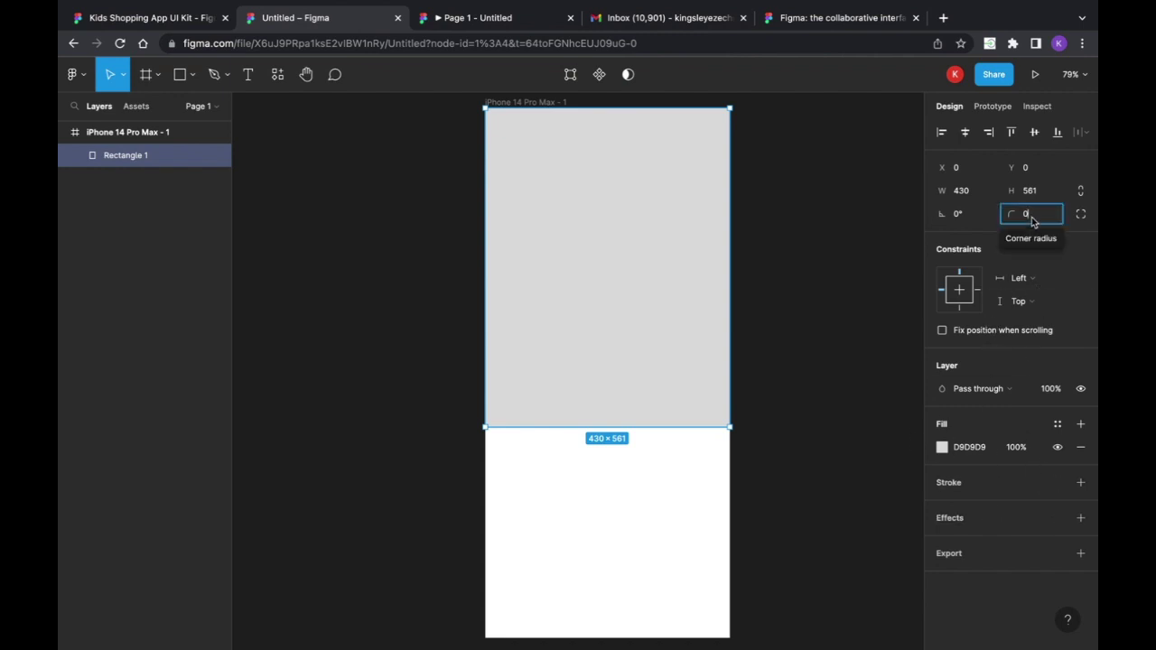
pyautogui.write('3')
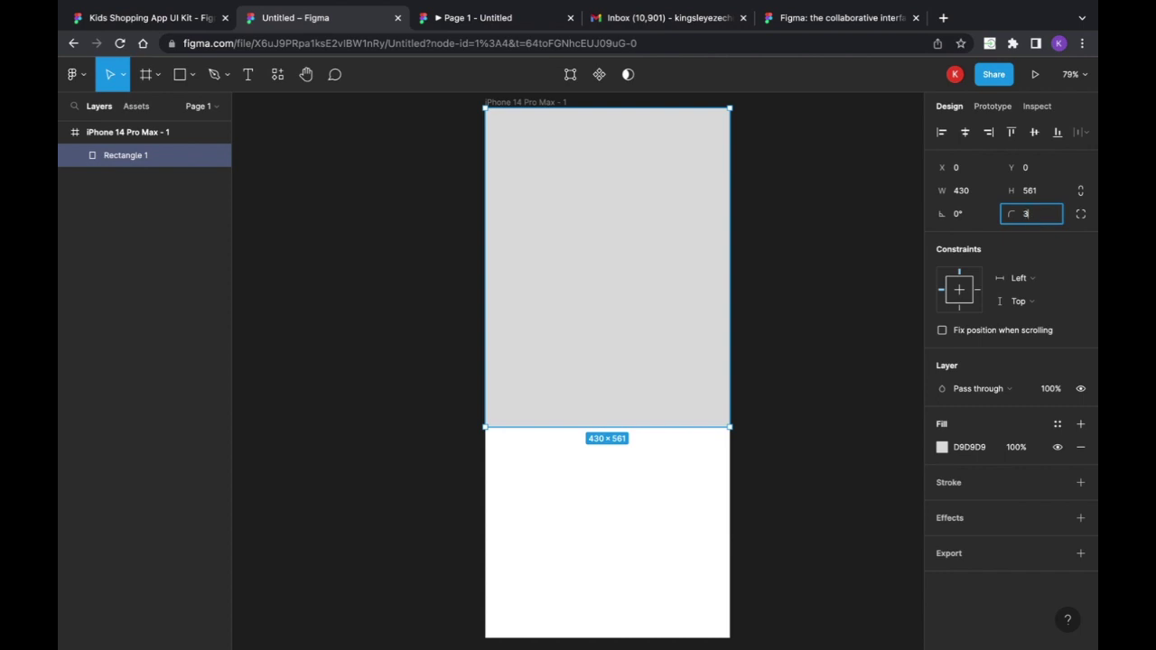
pyautogui.write('0')
pyautogui.press('Return')
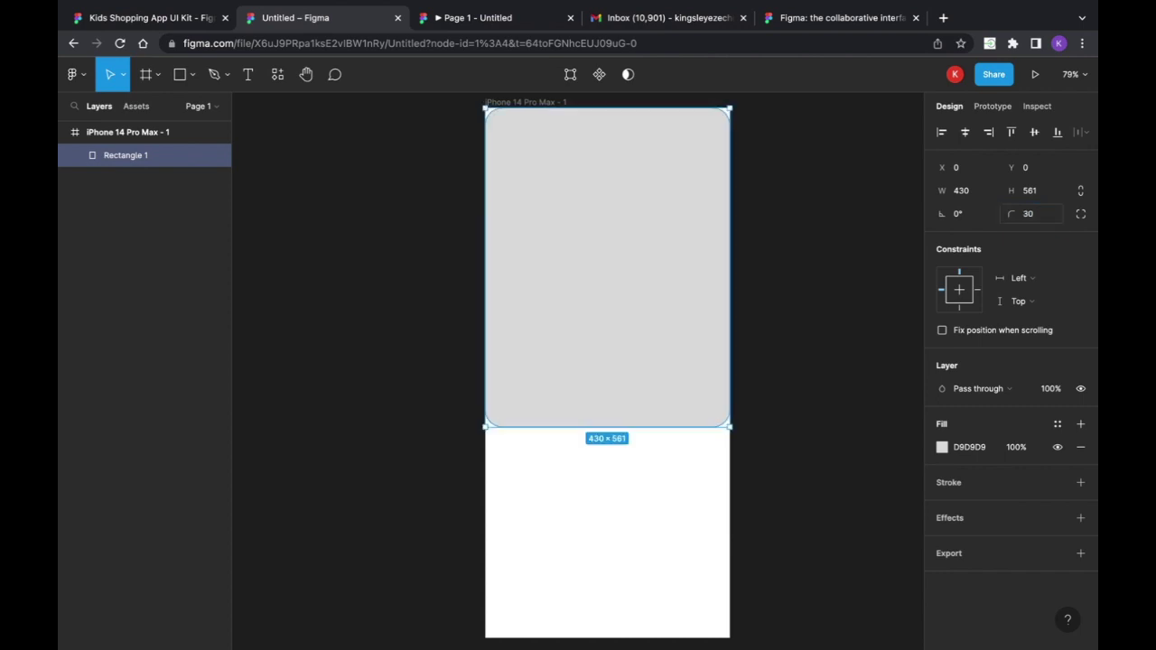
pyautogui.click(493, 513)
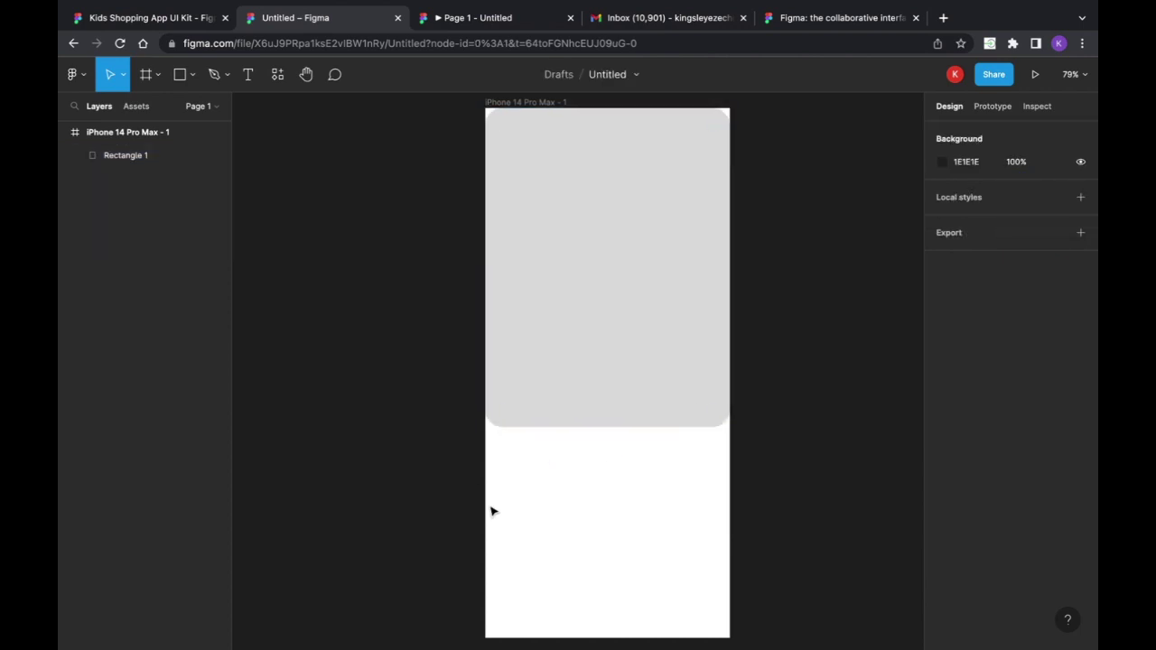
pyautogui.click(465, 18)
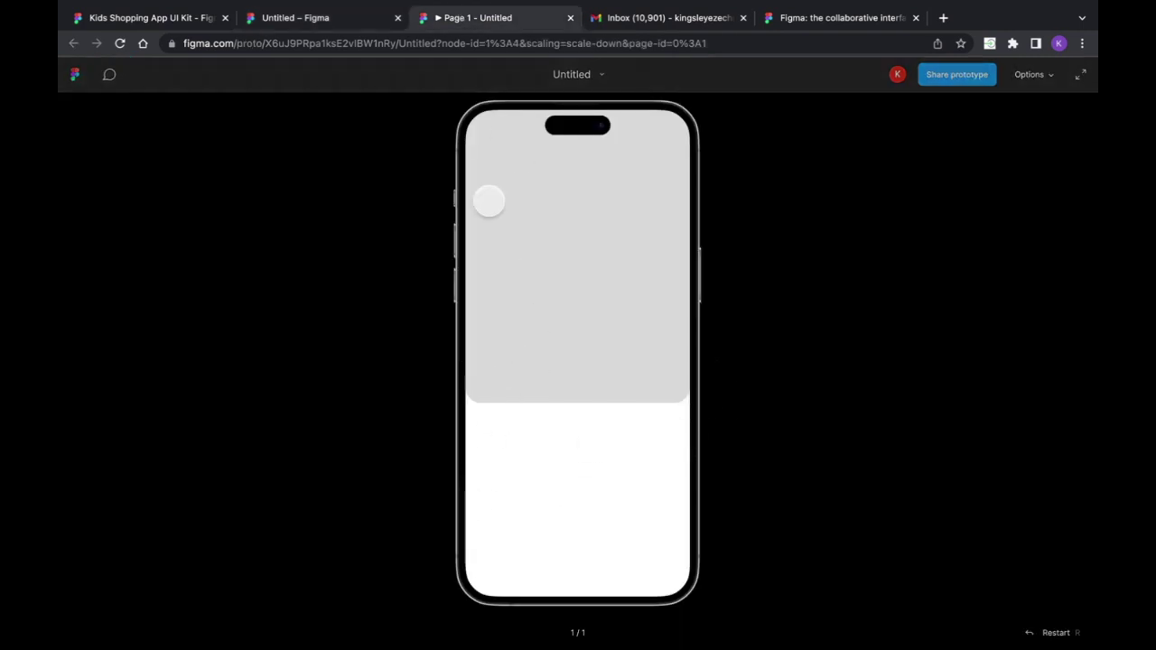
pyautogui.click(286, 27)
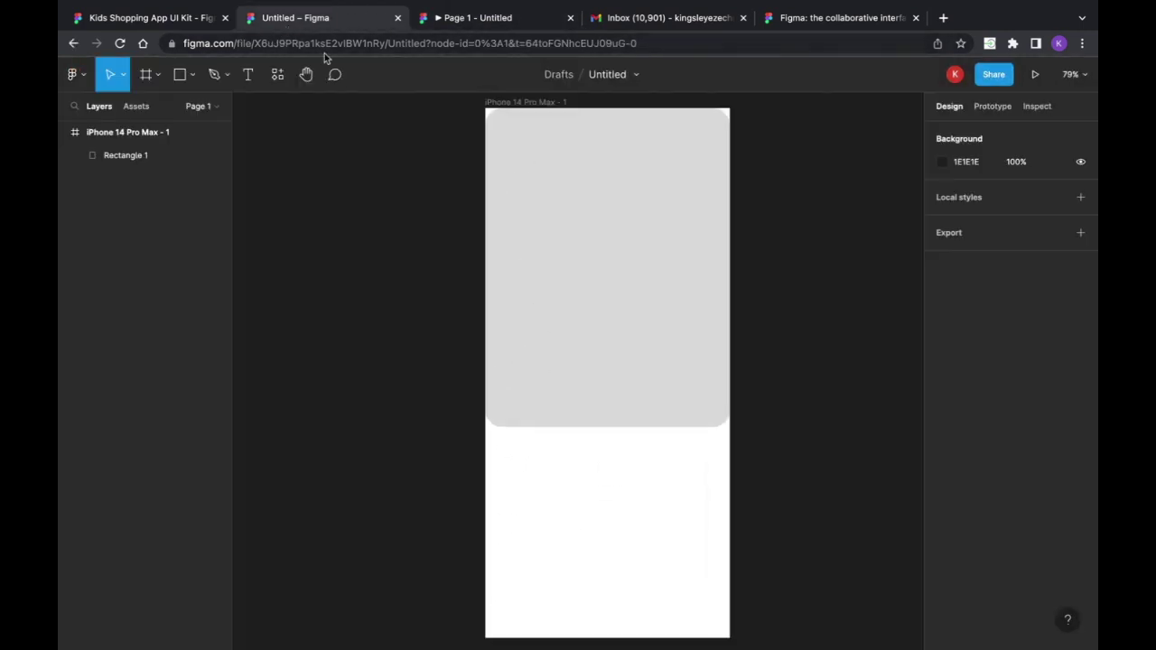
# Increase the rectangle's corner radius to about 37 directly on the canvas
pyautogui.click(674, 331)
pyautogui.moveTo(714, 413)
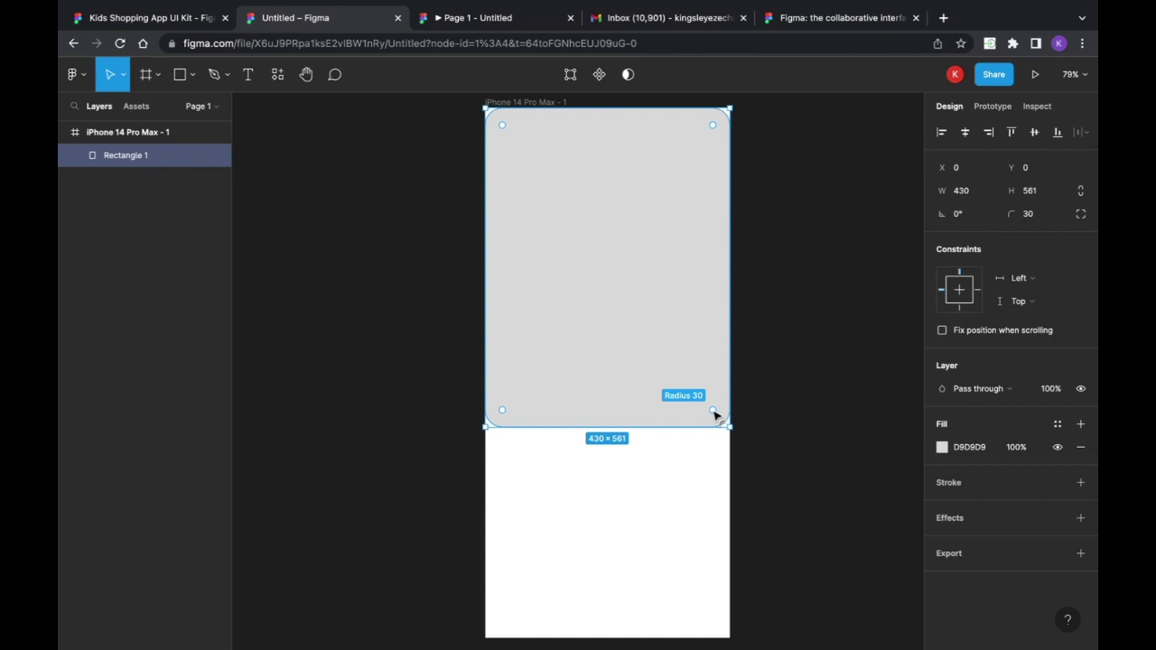
pyautogui.moveTo(714, 414)
pyautogui.mouseDown()
pyautogui.moveTo(670, 338)
pyautogui.moveTo(714, 422)
pyautogui.moveTo(710, 413)
pyautogui.mouseUp()
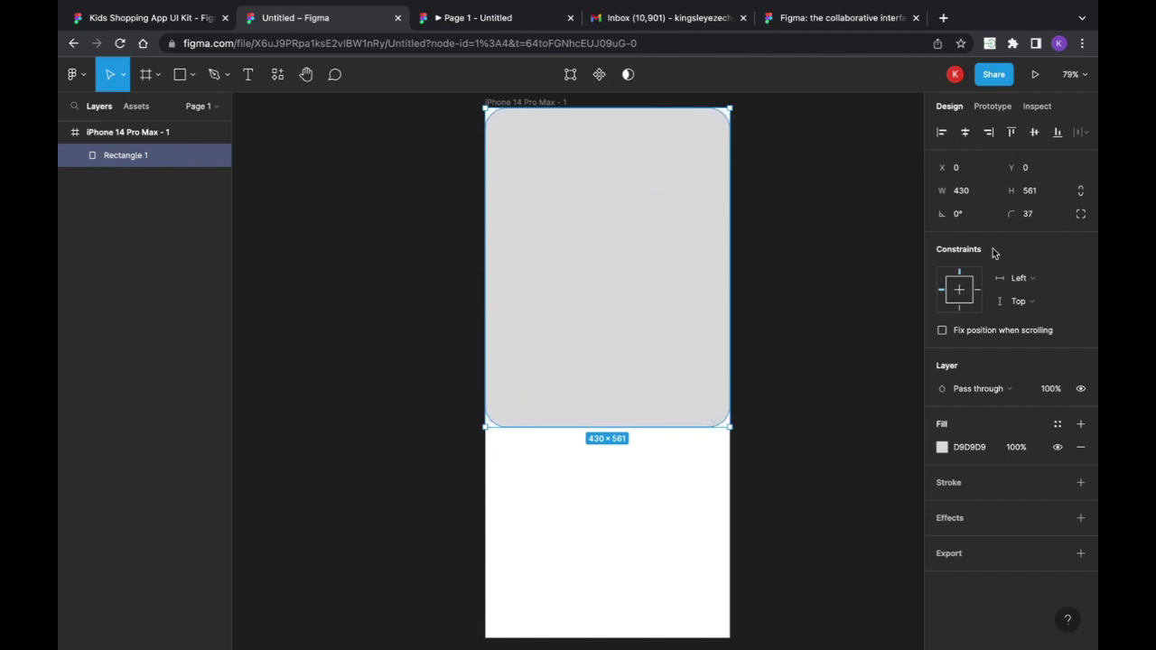
pyautogui.click(1039, 223)
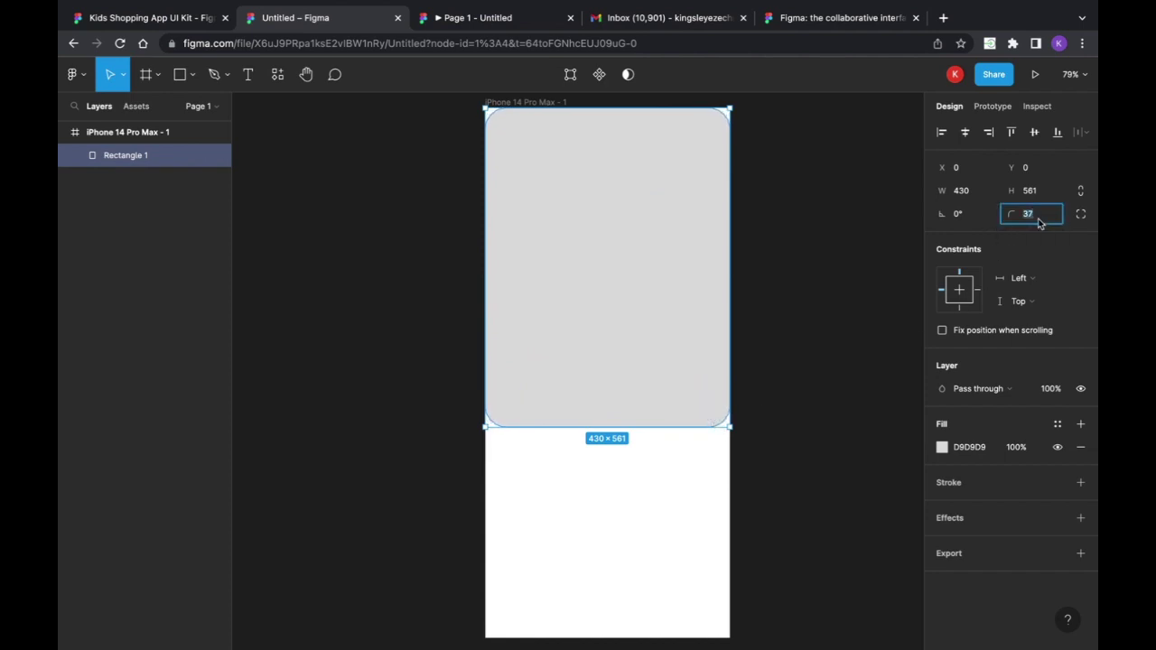
pyautogui.click(665, 317)
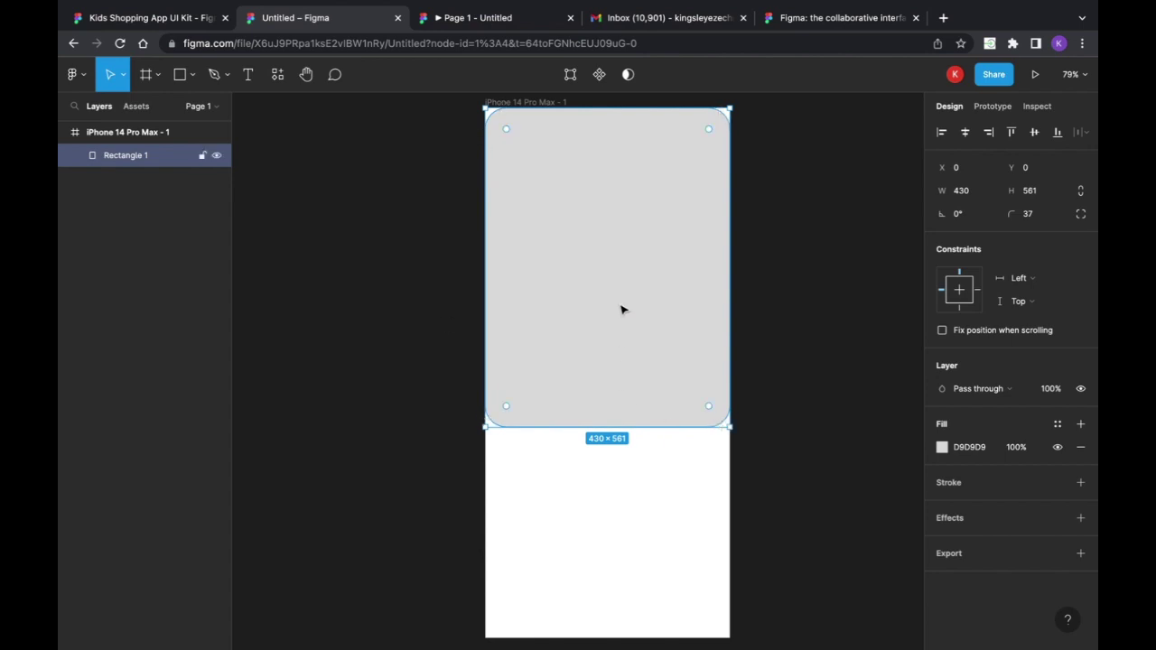
# Resize the rectangle to about 341 × 330 and place it at about X 44, Y 202 inside the phone frame
pyautogui.moveTo(619, 307); pyautogui.dragTo(621, 423)
pyautogui.moveTo(731, 389); pyautogui.dragTo(710, 388)
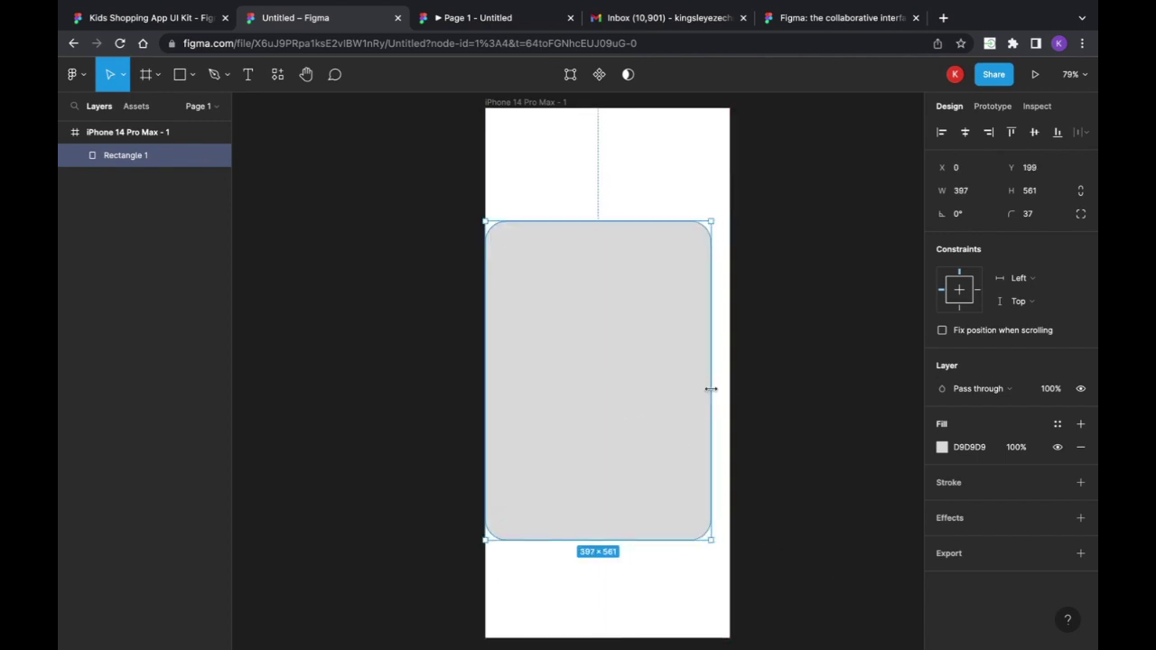
pyautogui.moveTo(485, 400); pyautogui.dragTo(516, 405)
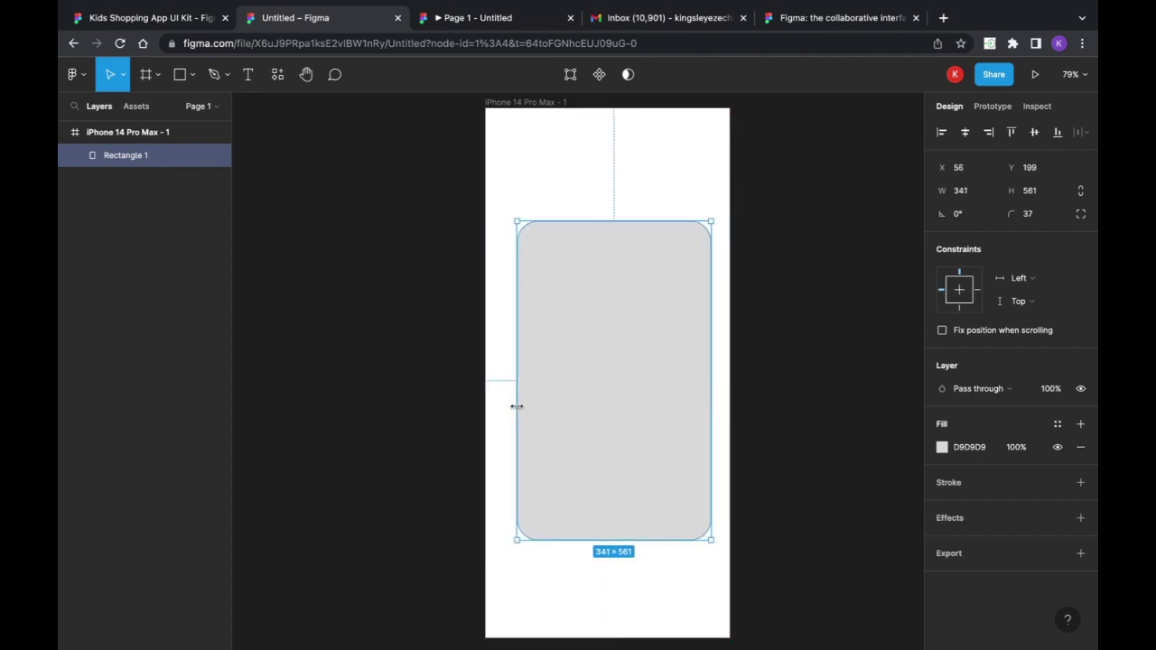
pyautogui.moveTo(627, 540); pyautogui.dragTo(621, 367)
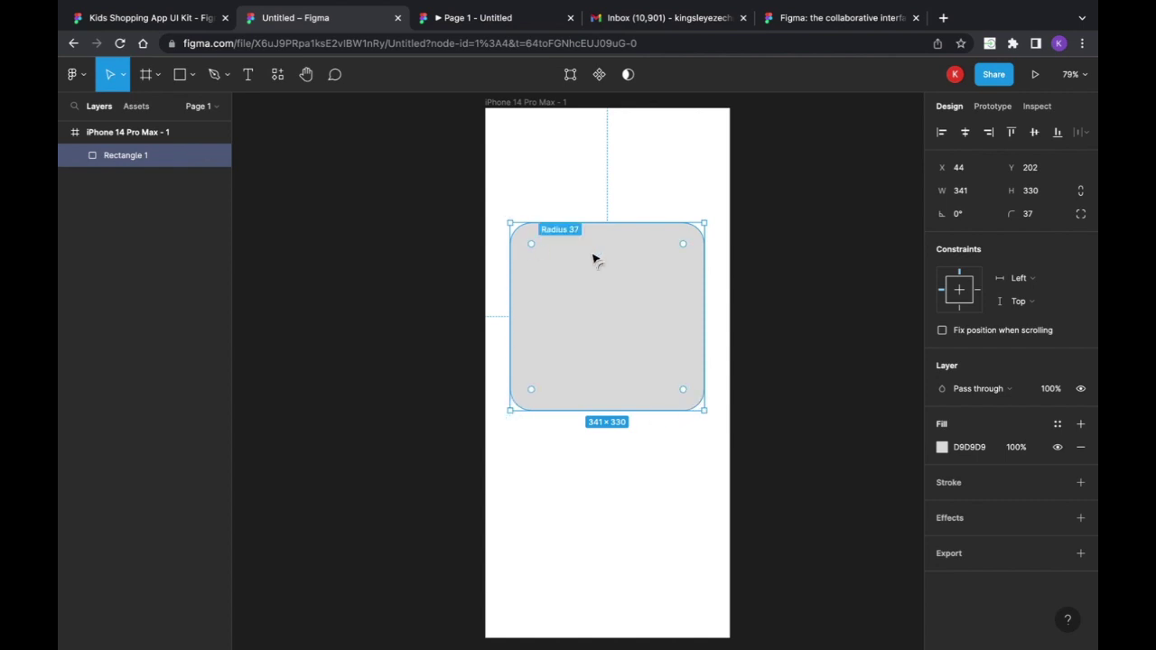
# Switch the rectangle to individual corner radii and set the bottom-left corner radius to 0
pyautogui.click(1080, 216)
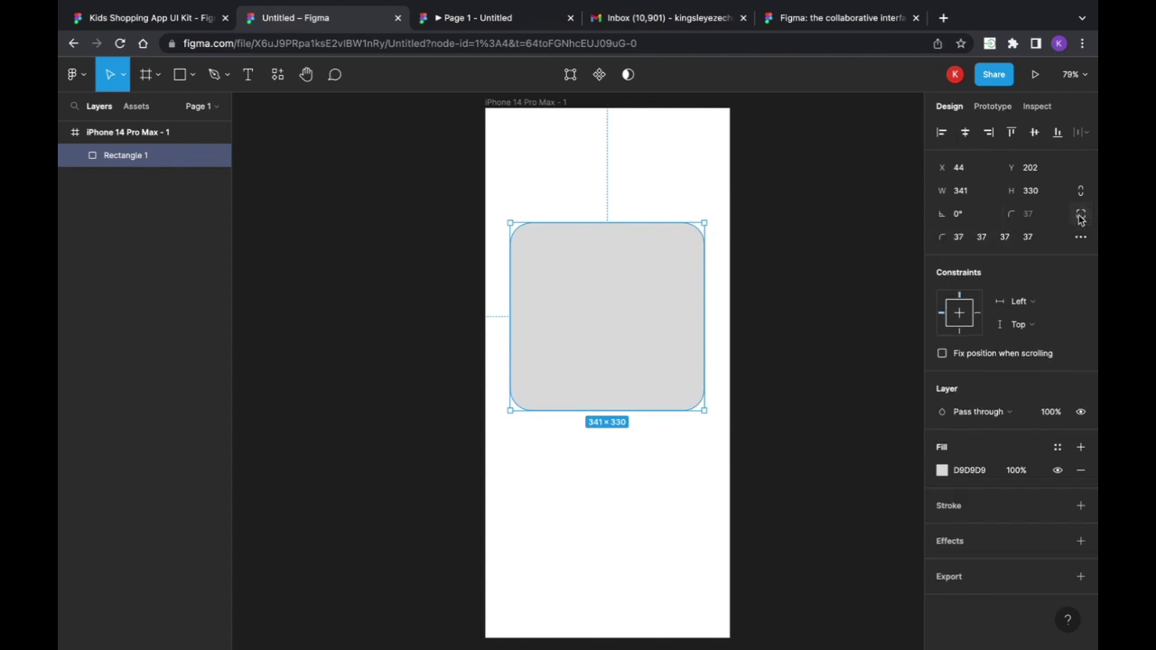
pyautogui.click(957, 239)
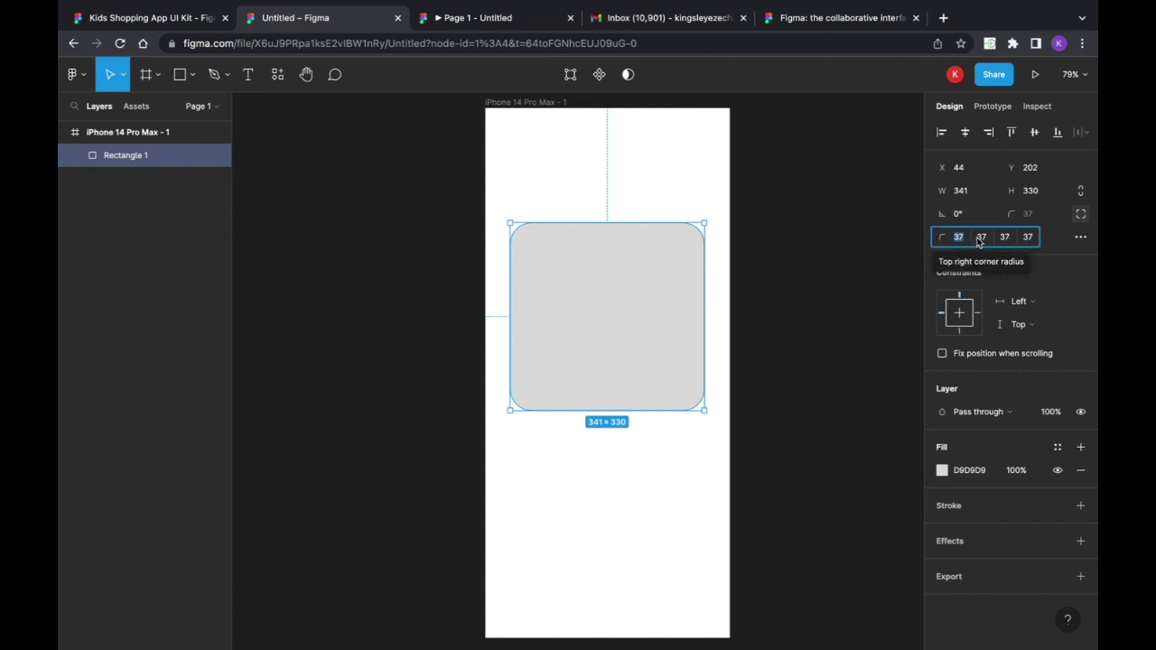
pyautogui.click(980, 239)
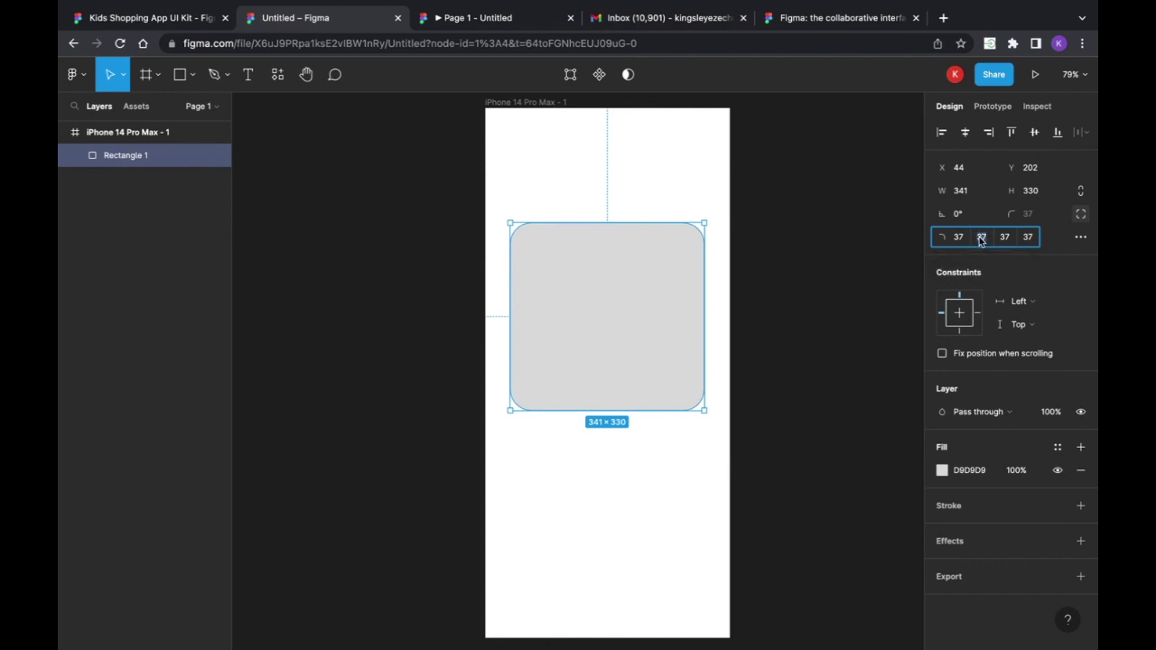
pyautogui.click(959, 239)
pyautogui.click(1005, 237)
pyautogui.click(1032, 238)
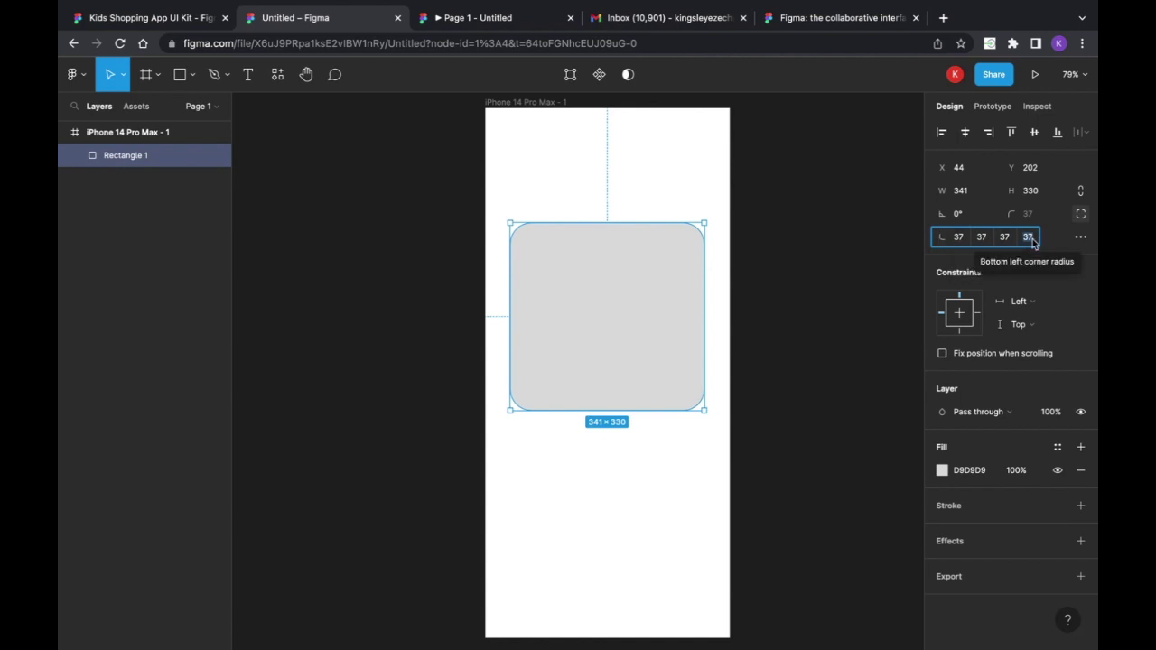
pyautogui.write('0')
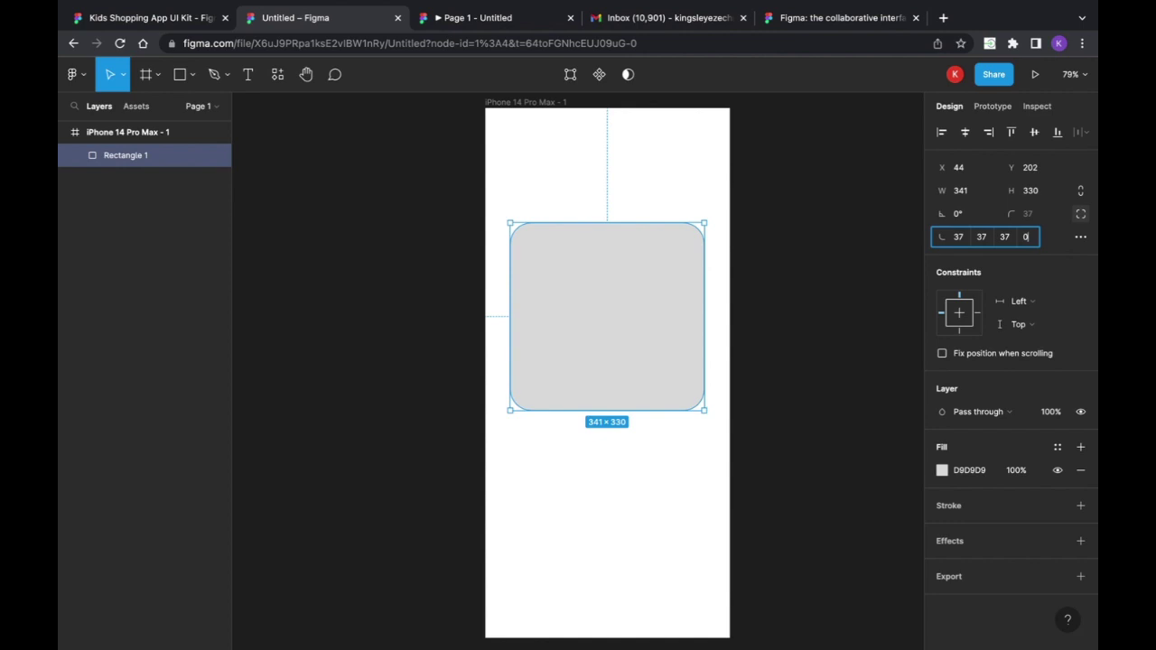
pyautogui.press('Return')
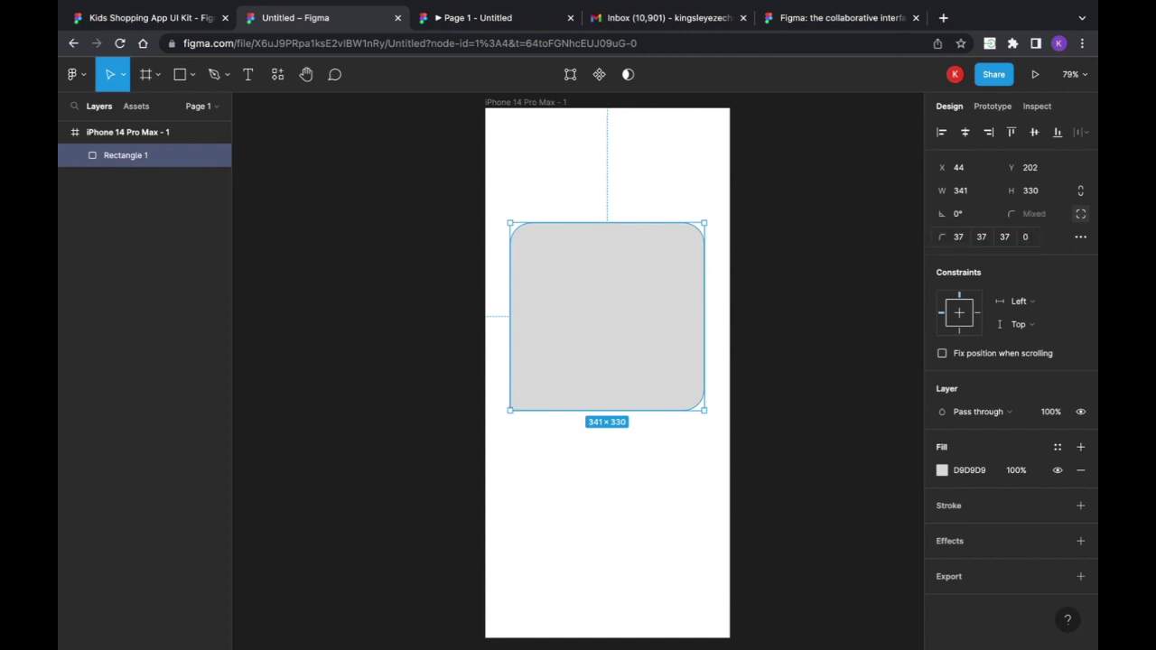
pyautogui.click(590, 527)
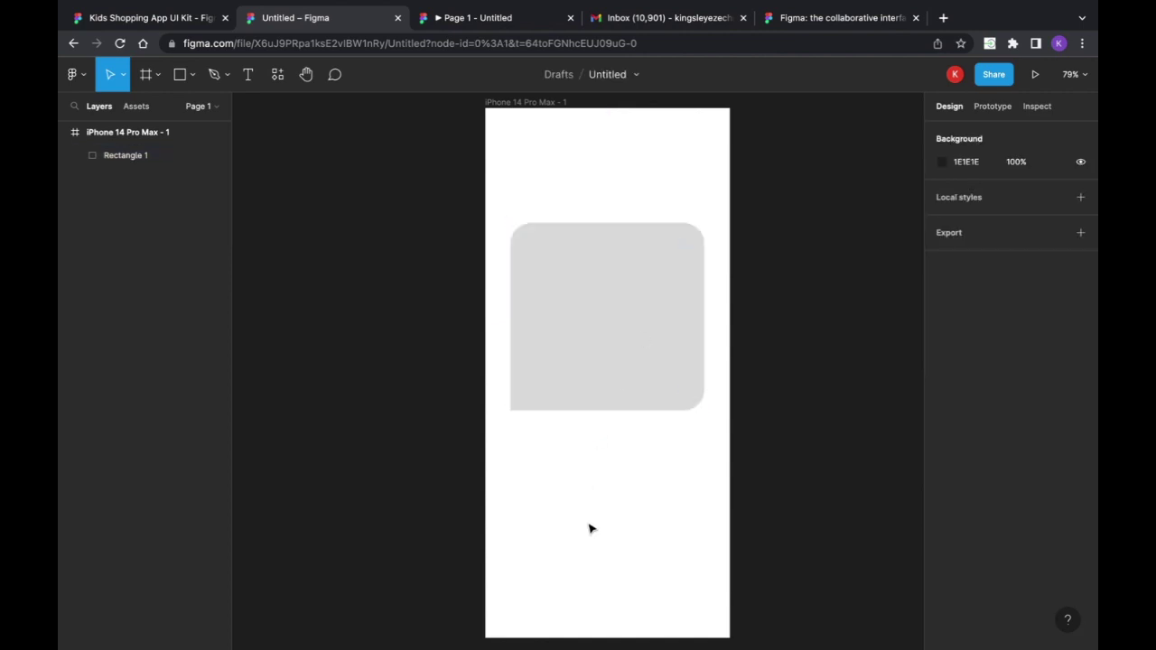
# Set the rectangle's bottom-right corner radius to 0 and check the shape in the prototype preview
pyautogui.click(645, 335)
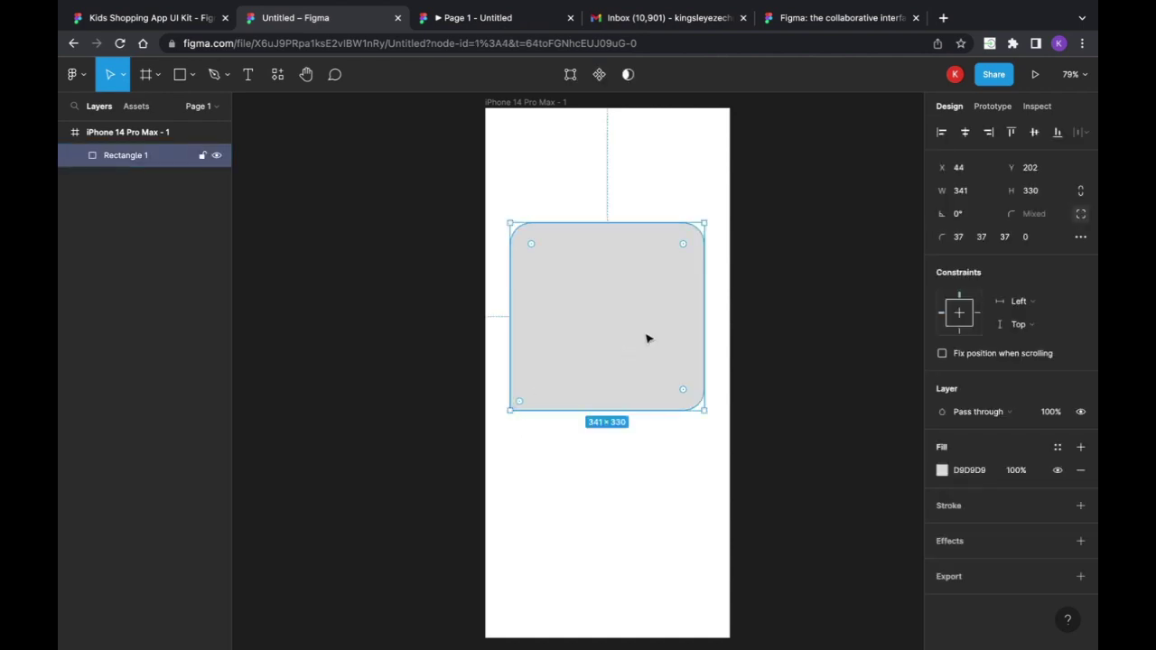
pyautogui.click(1027, 237)
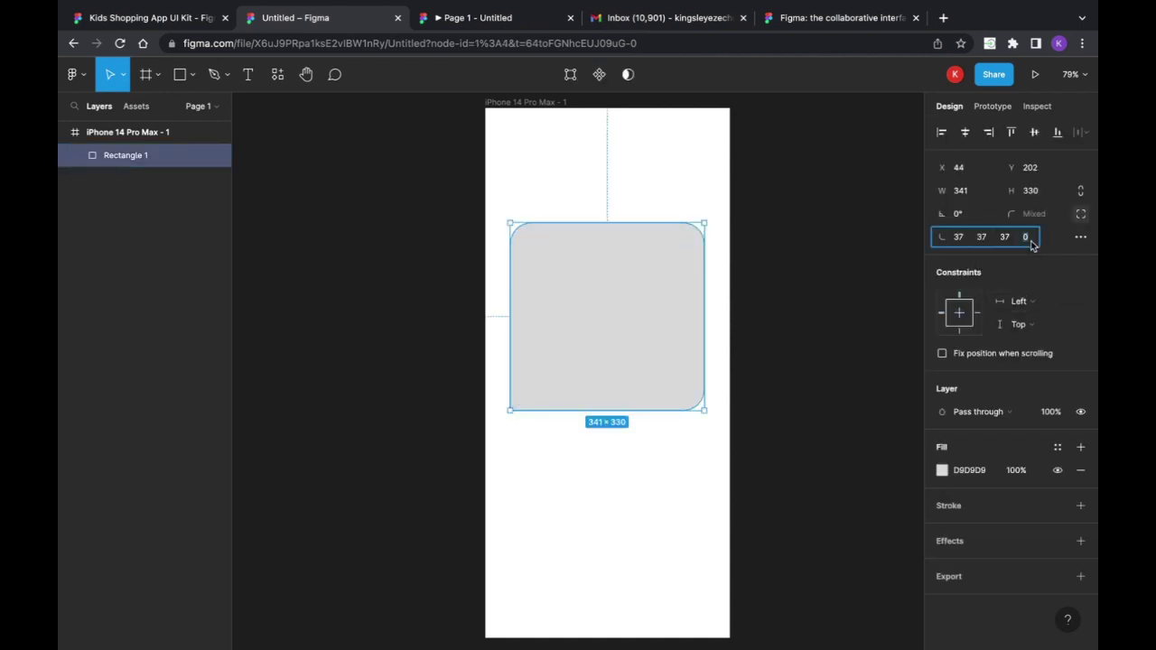
pyautogui.click(1013, 238)
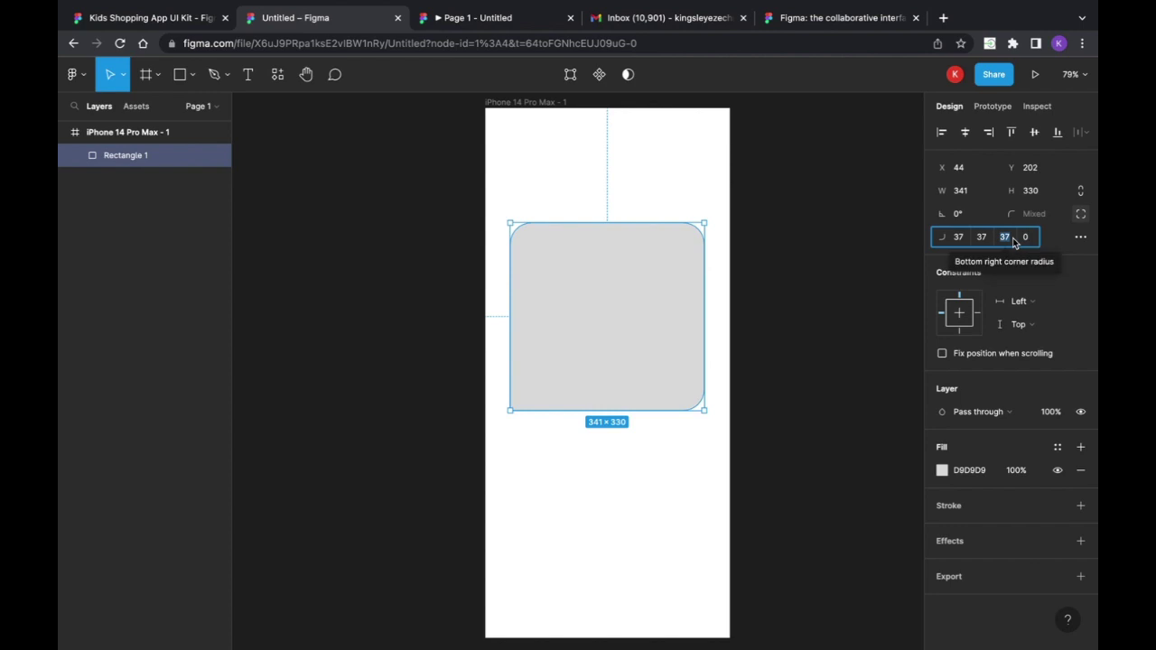
pyautogui.write('0')
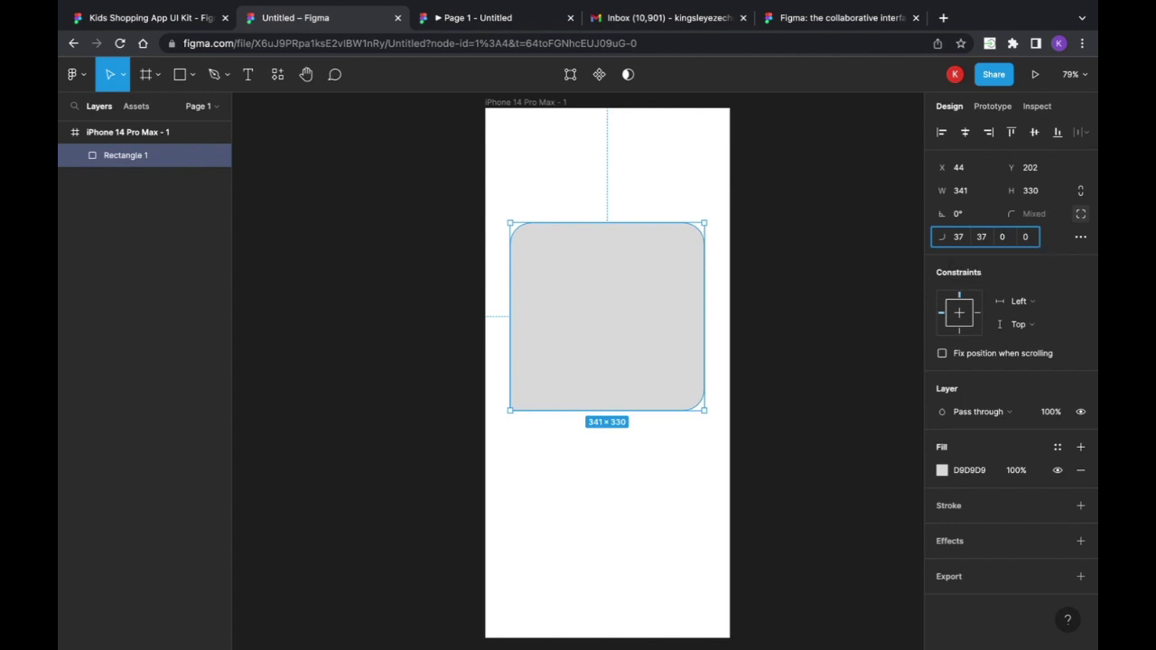
pyautogui.press('Return')
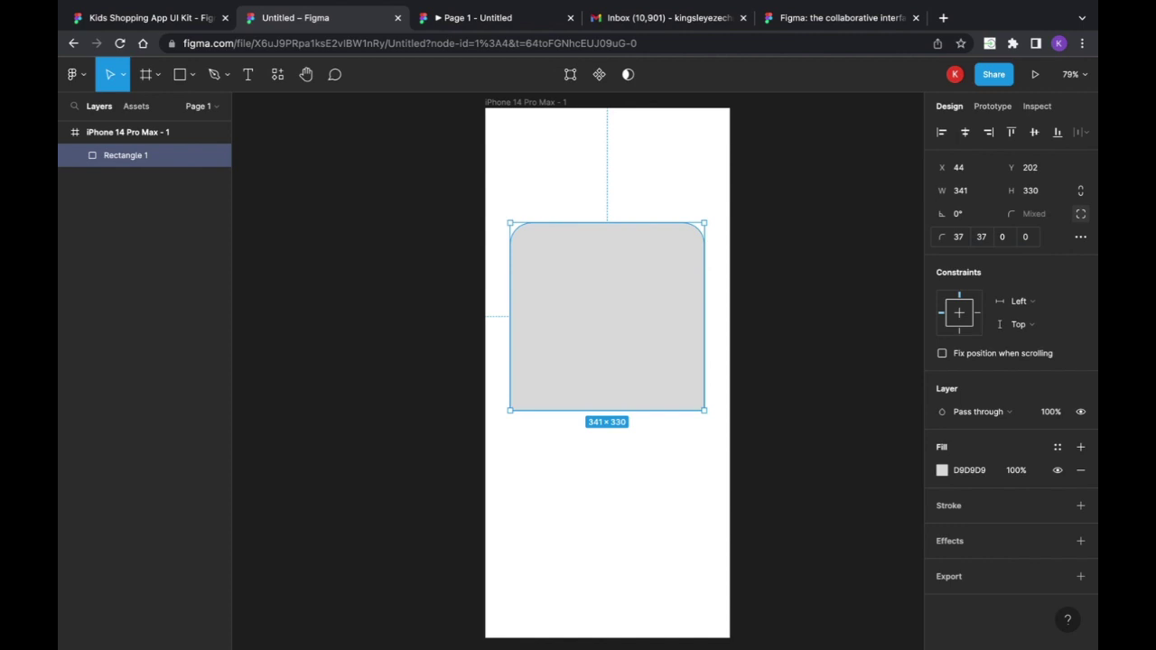
pyautogui.click(650, 587)
pyautogui.click(469, 27)
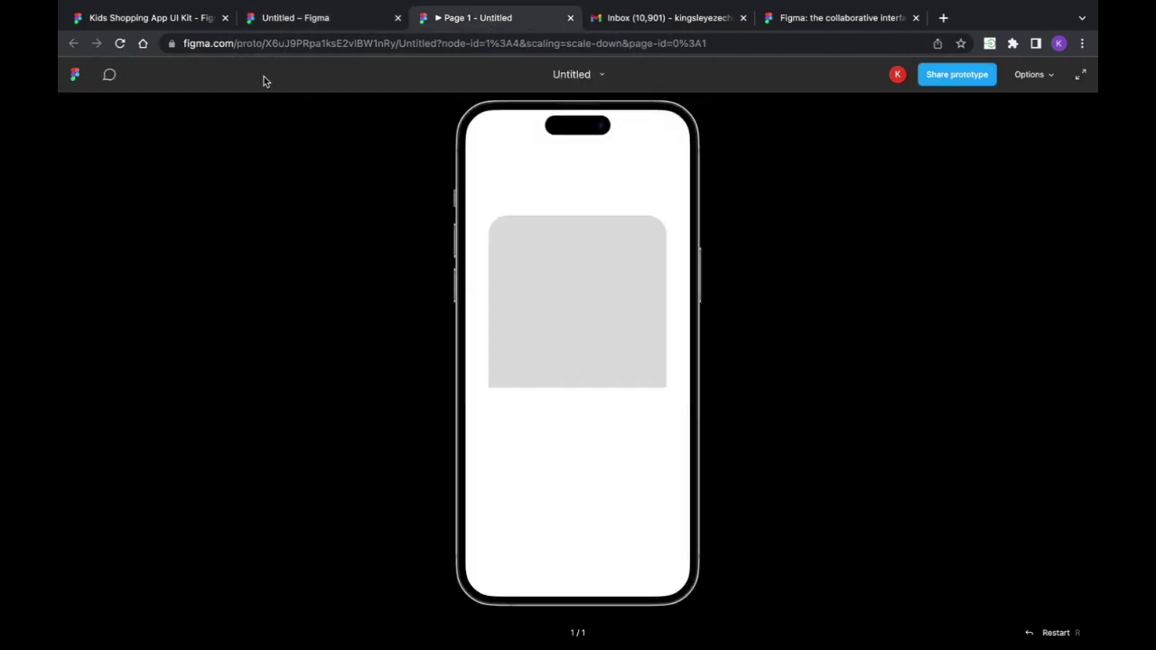
pyautogui.click(282, 21)
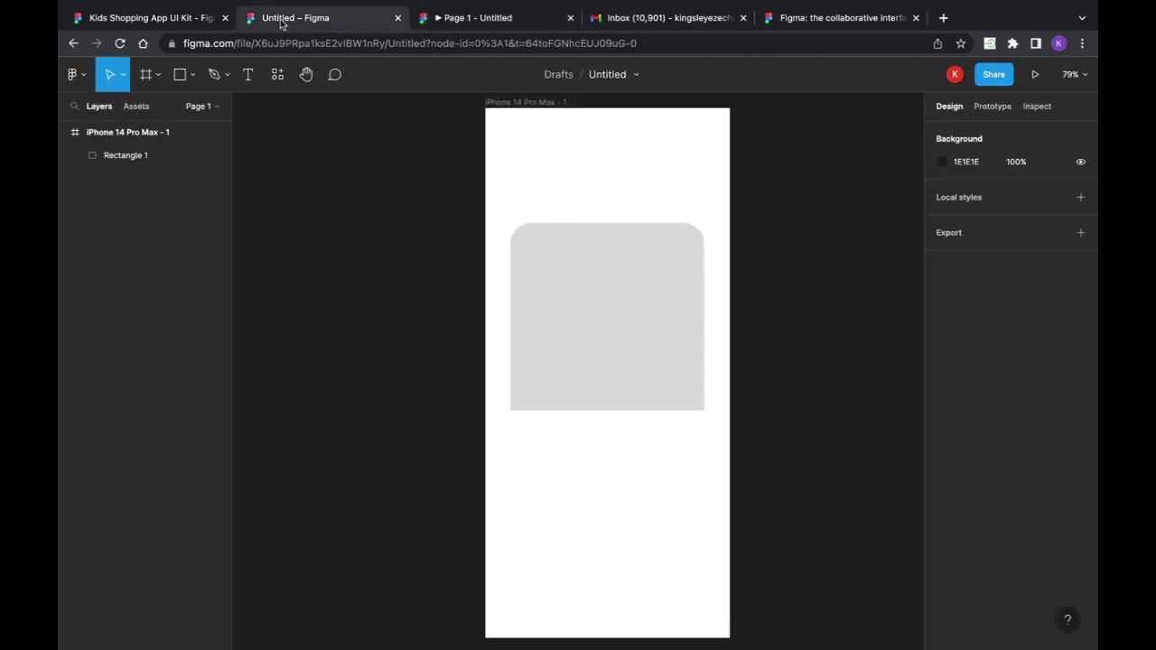
# Lower the top edge of the rectangle to make it about 196 high
pyautogui.click(676, 300)
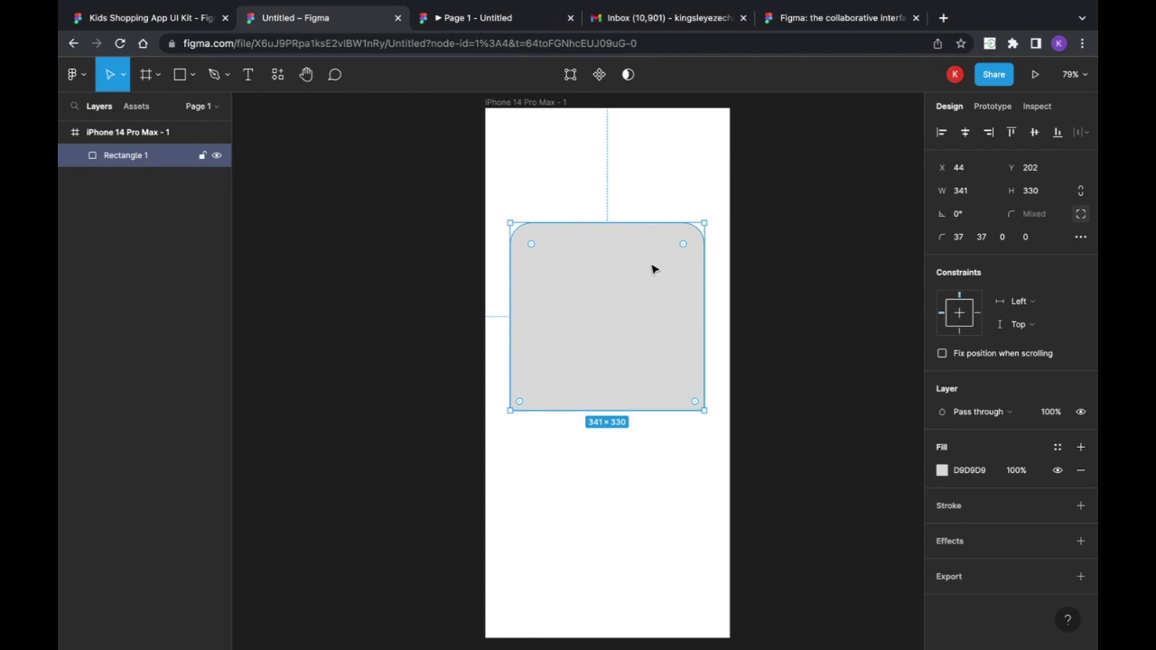
pyautogui.click(875, 244)
pyautogui.click(651, 279)
pyautogui.moveTo(612, 226); pyautogui.dragTo(615, 299)
# Duplicate the rectangle and space the two apart vertically, with the original at about Y 180
pyautogui.hotkey('ctrl', 'd')
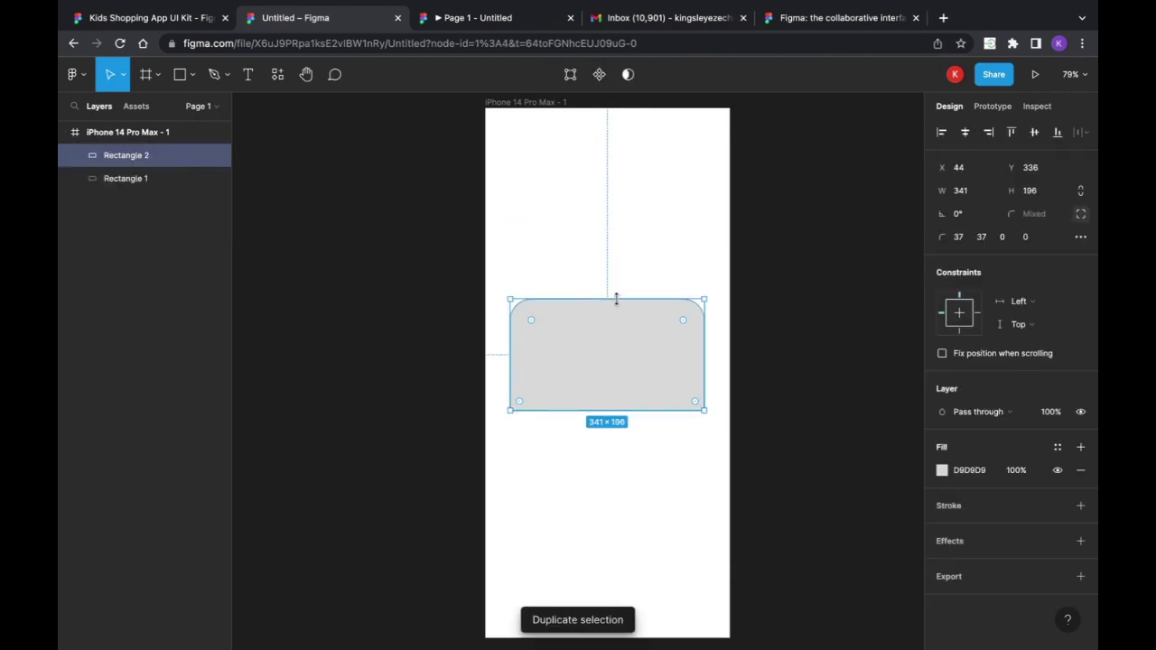
pyautogui.moveTo(604, 346); pyautogui.dragTo(604, 485)
pyautogui.moveTo(591, 379); pyautogui.dragTo(604, 268)
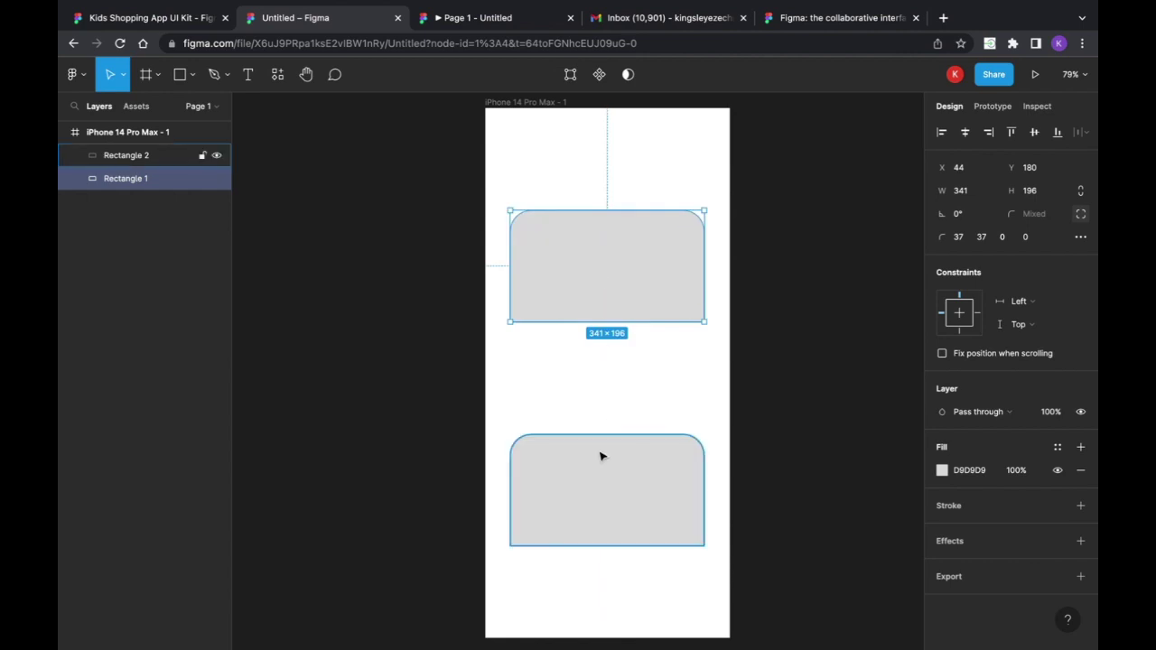
# Move the duplicate rectangle up to about Y 466 and delete it
pyautogui.click(599, 480)
pyautogui.moveTo(598, 508); pyautogui.dragTo(592, 442)
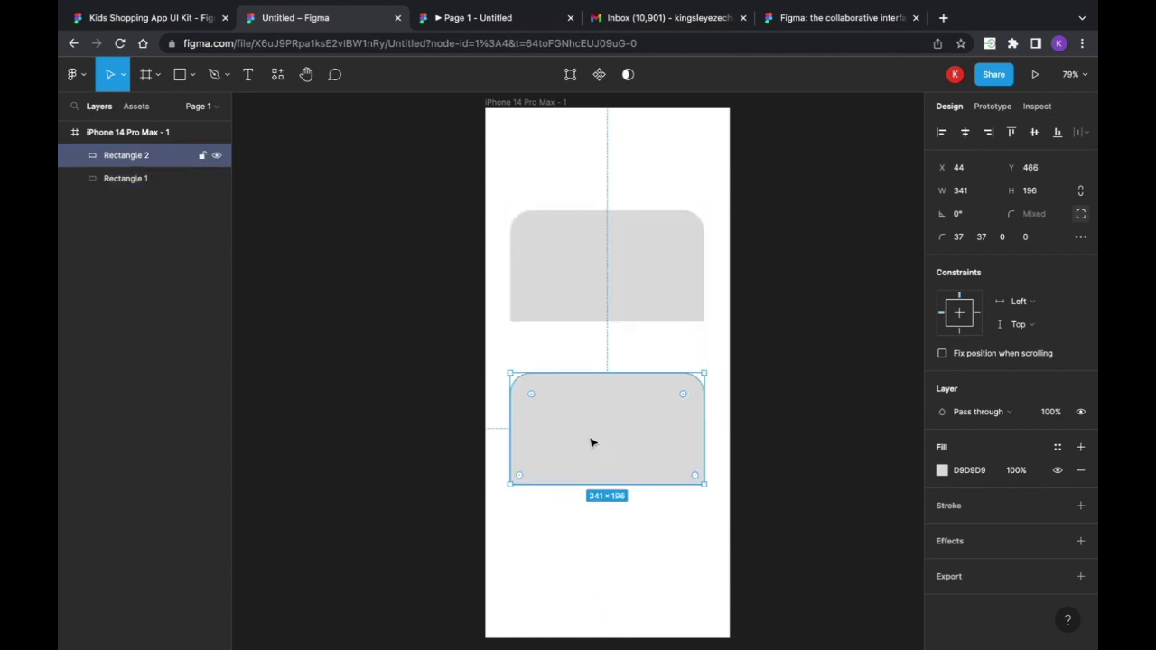
pyautogui.press('Delete')
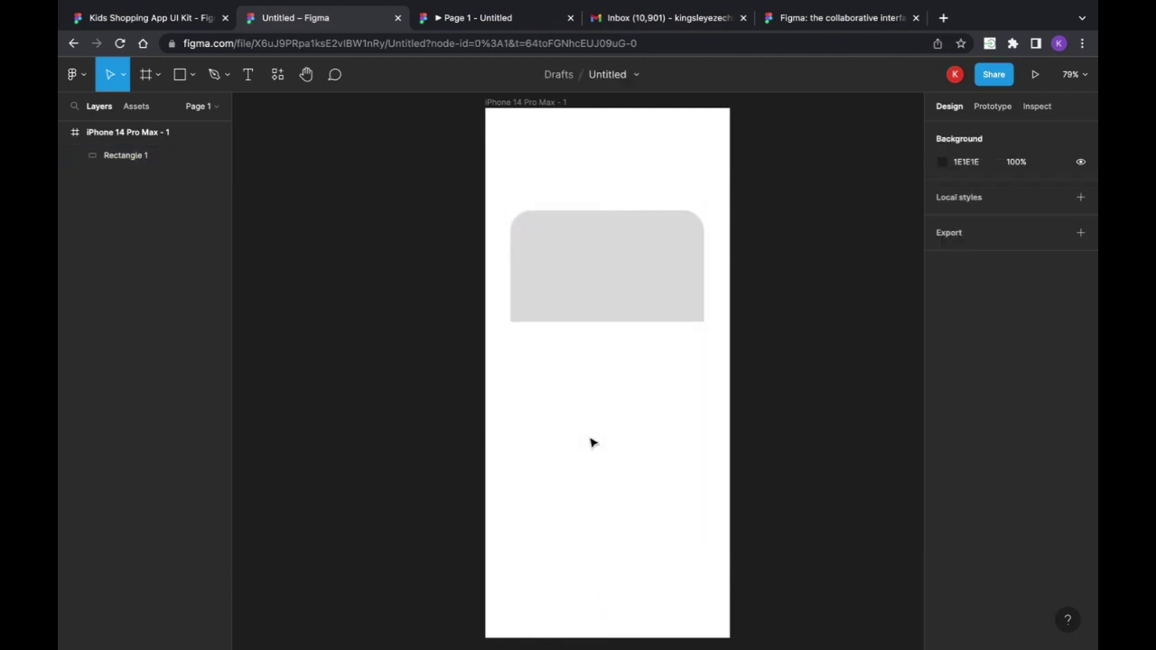
# Duplicate the iPhone 14 Pro Max - 1 frame beside the original and delete the copy
pyautogui.scroll(-2, 591, 442)
pyautogui.hscroll(4, 590, 441)
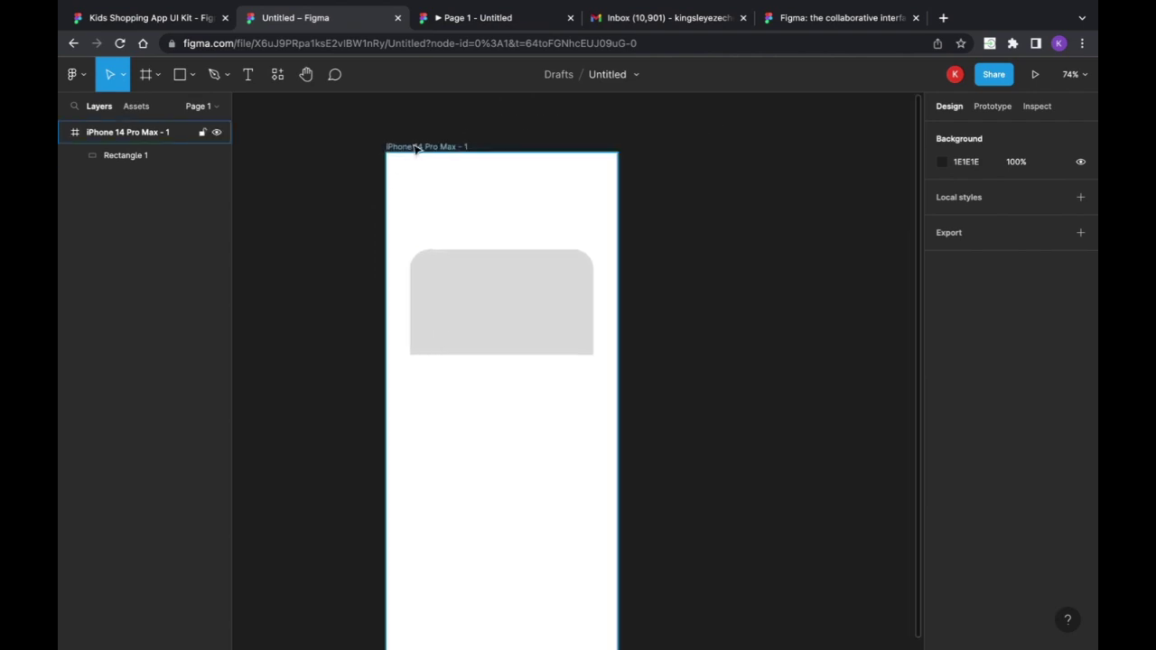
pyautogui.click(416, 149)
pyautogui.hotkey('ctrl', 'd')
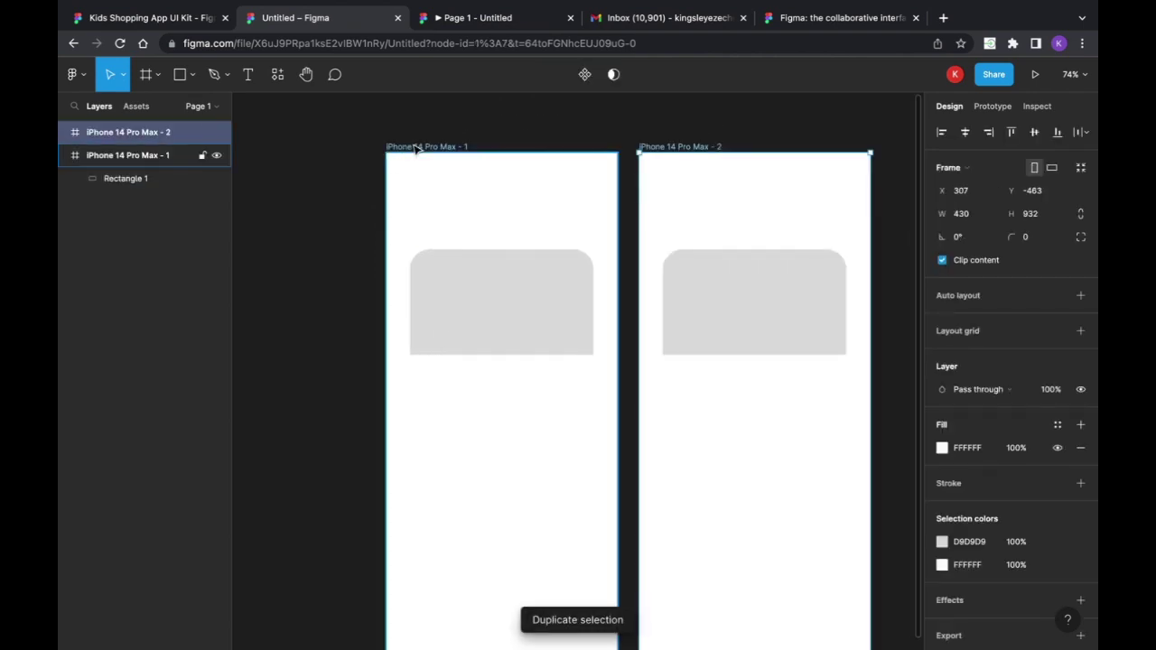
pyautogui.scroll(-2, 416, 149)
pyautogui.hscroll(2, 416, 149)
pyautogui.press('Delete')
pyautogui.hotkey('shift', '1')
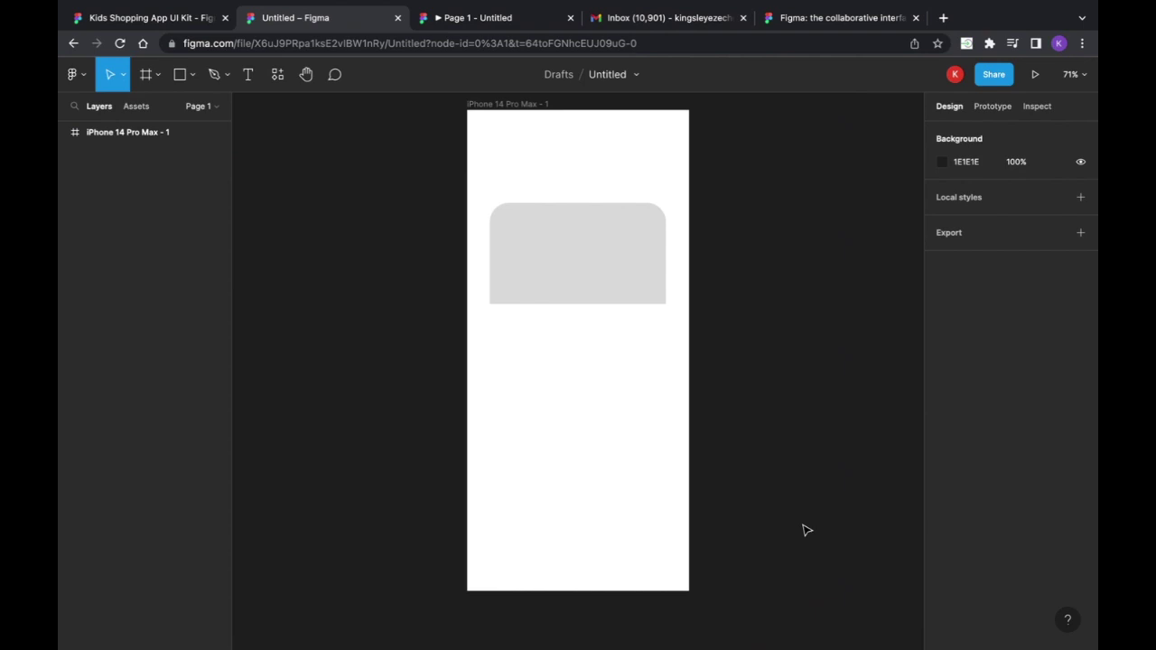
# Move the rectangle up to about Y 123 and set a uniform corner radius of 10 for all corners
pyautogui.click(625, 274)
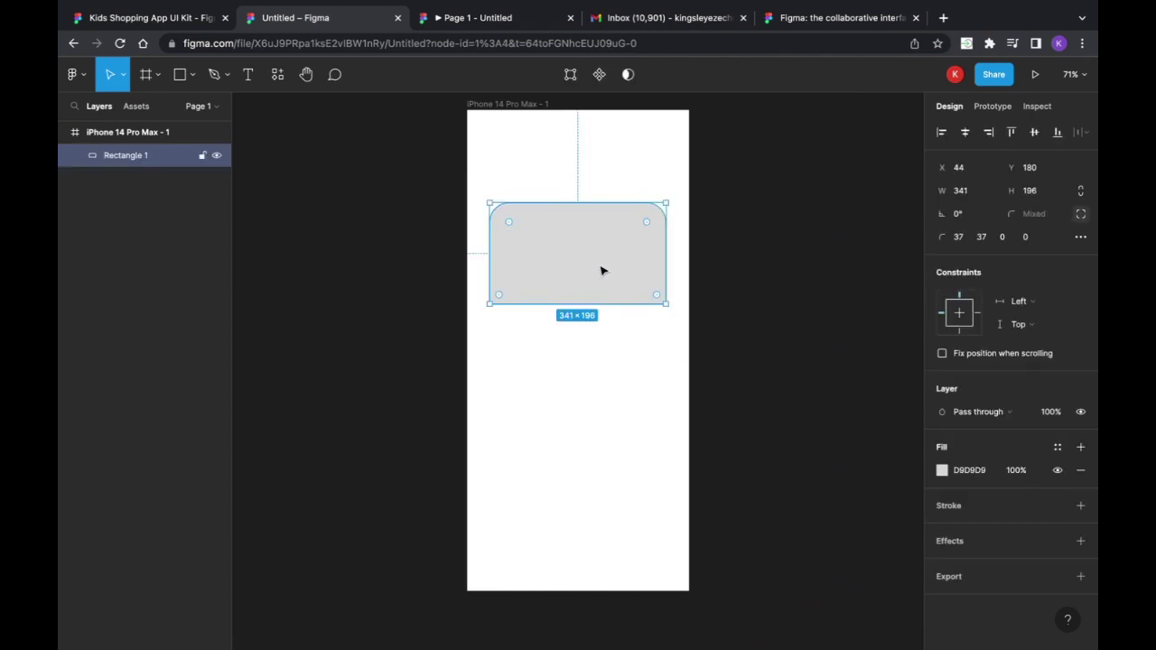
pyautogui.moveTo(603, 270); pyautogui.dragTo(599, 240)
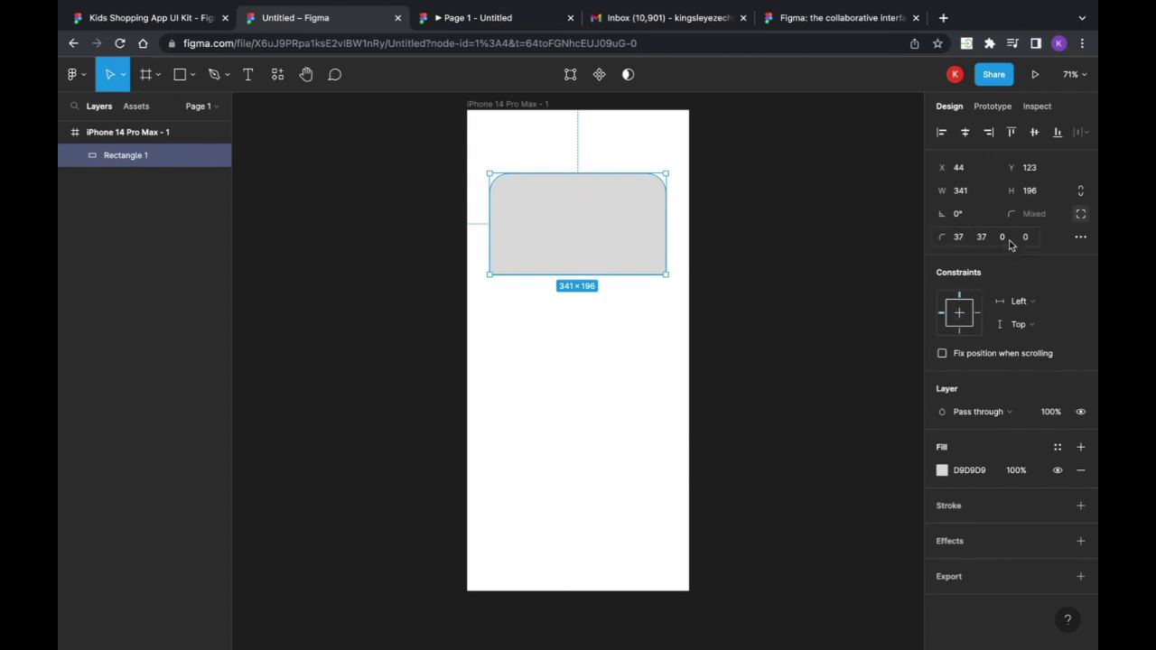
pyautogui.click(1080, 215)
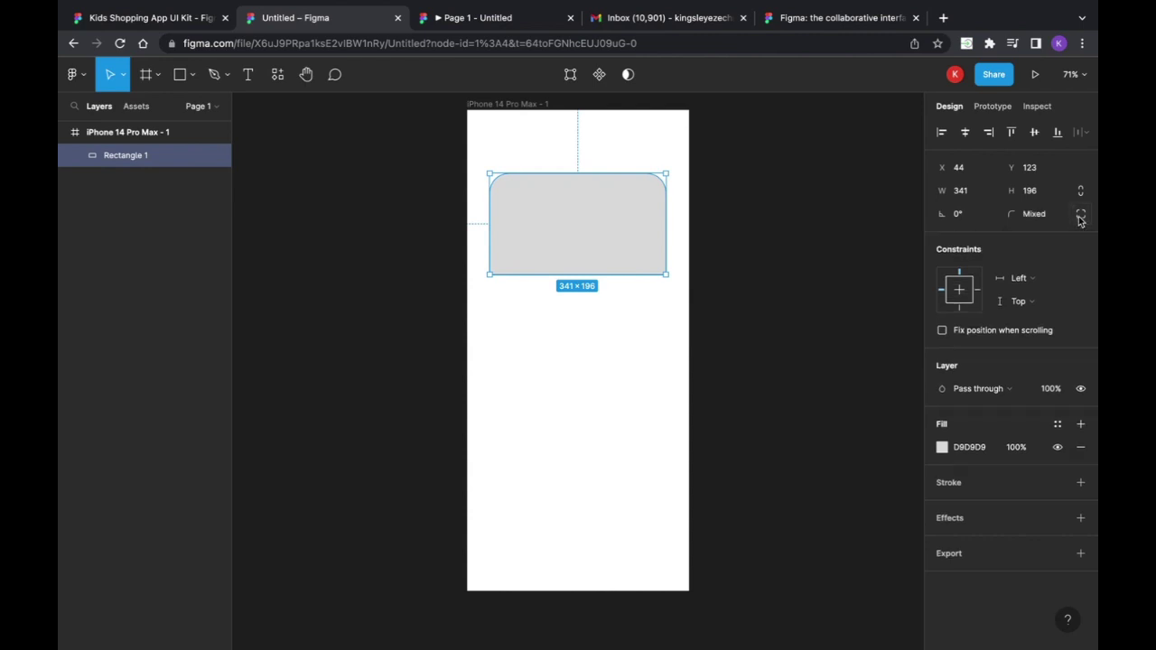
pyautogui.click(1036, 217)
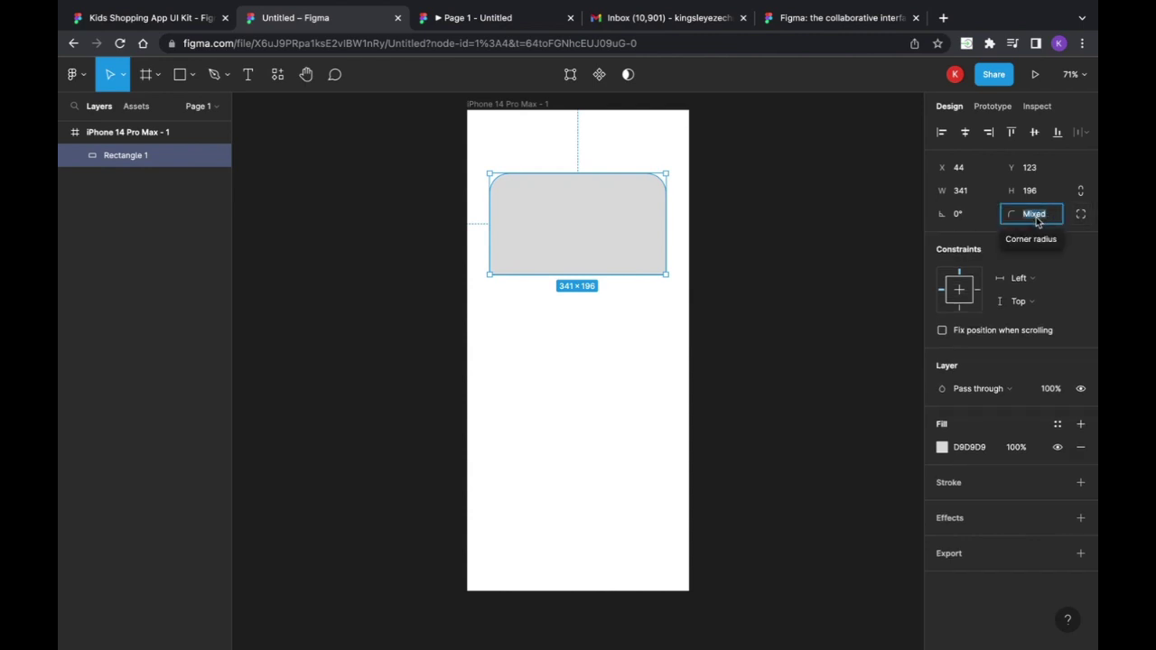
pyautogui.write('10')
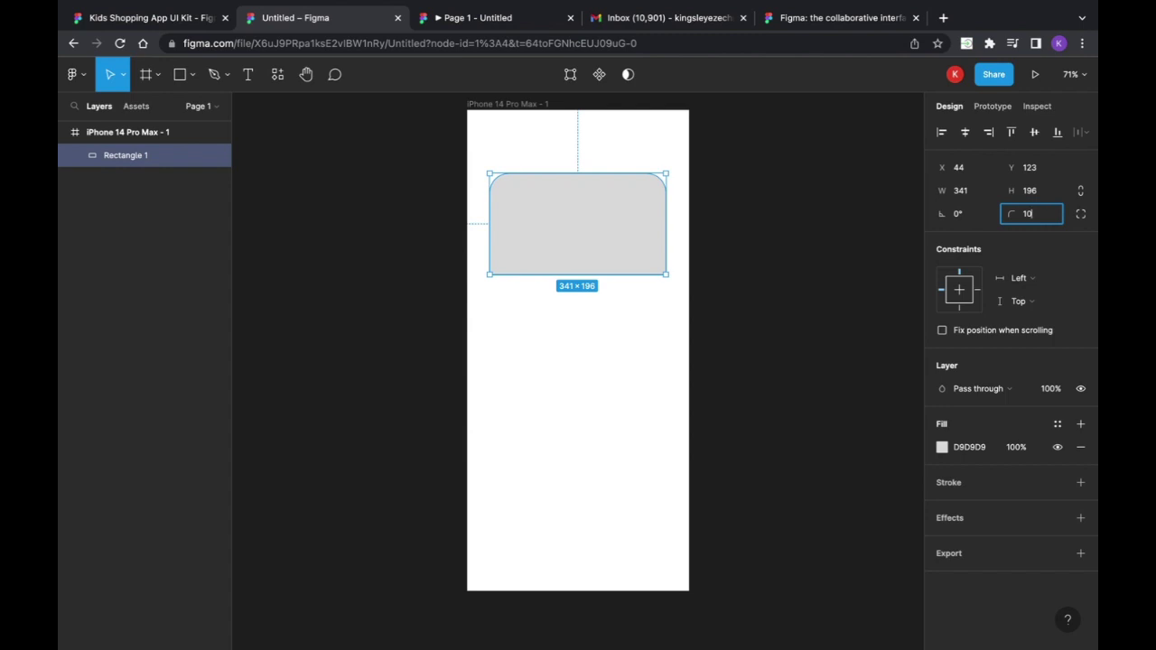
pyautogui.press('Return')
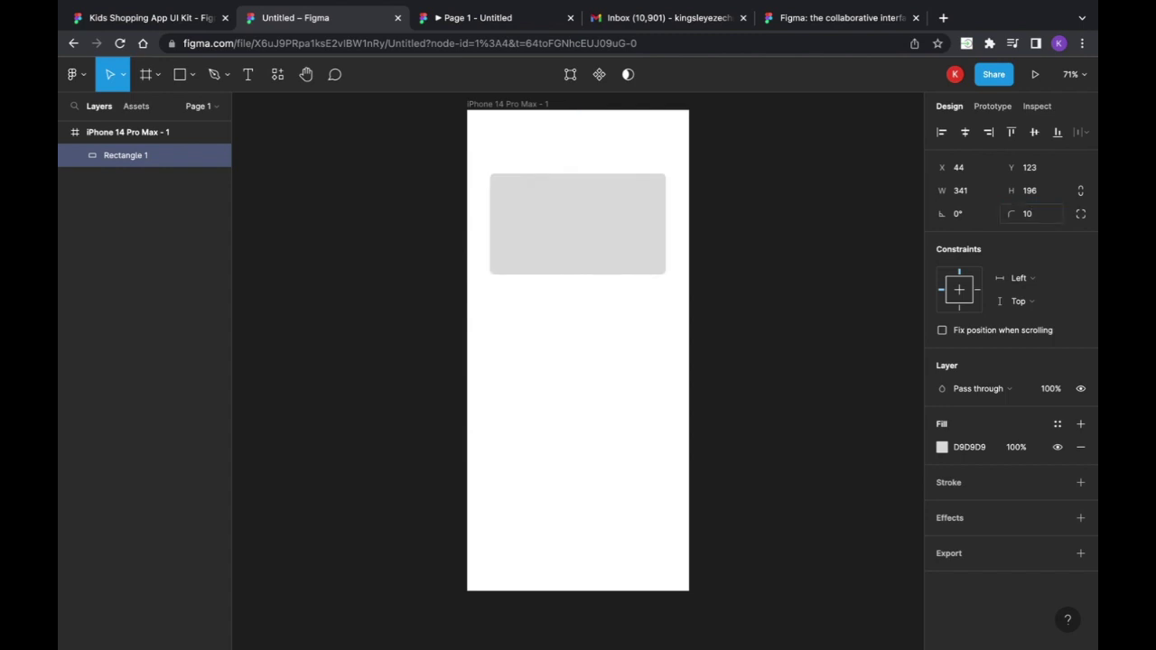
pyautogui.click(606, 291)
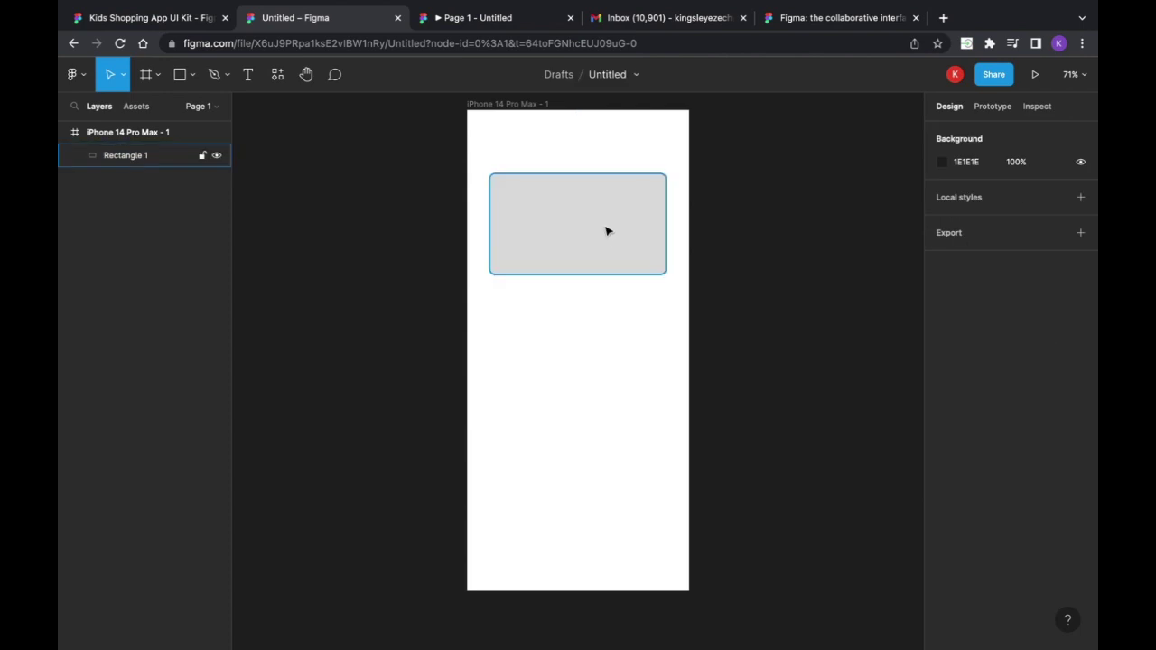
# Set the rectangle's corner radius to 0 for square corners
pyautogui.scroll(5, 611, 211)
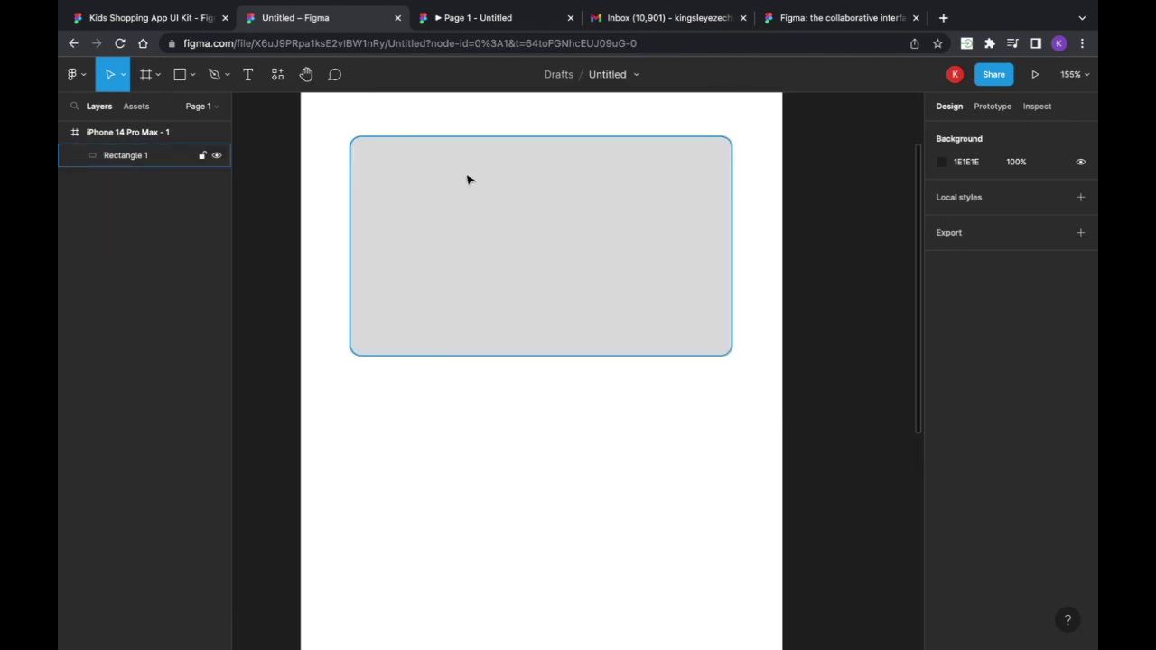
pyautogui.click(634, 224)
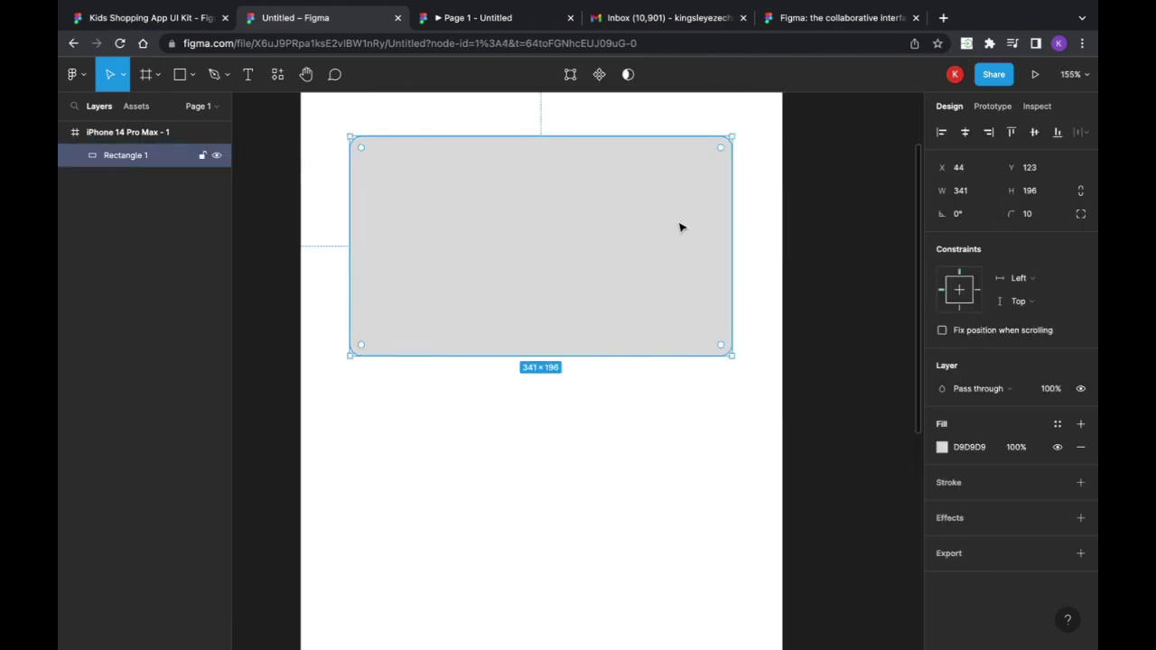
pyautogui.click(1045, 217)
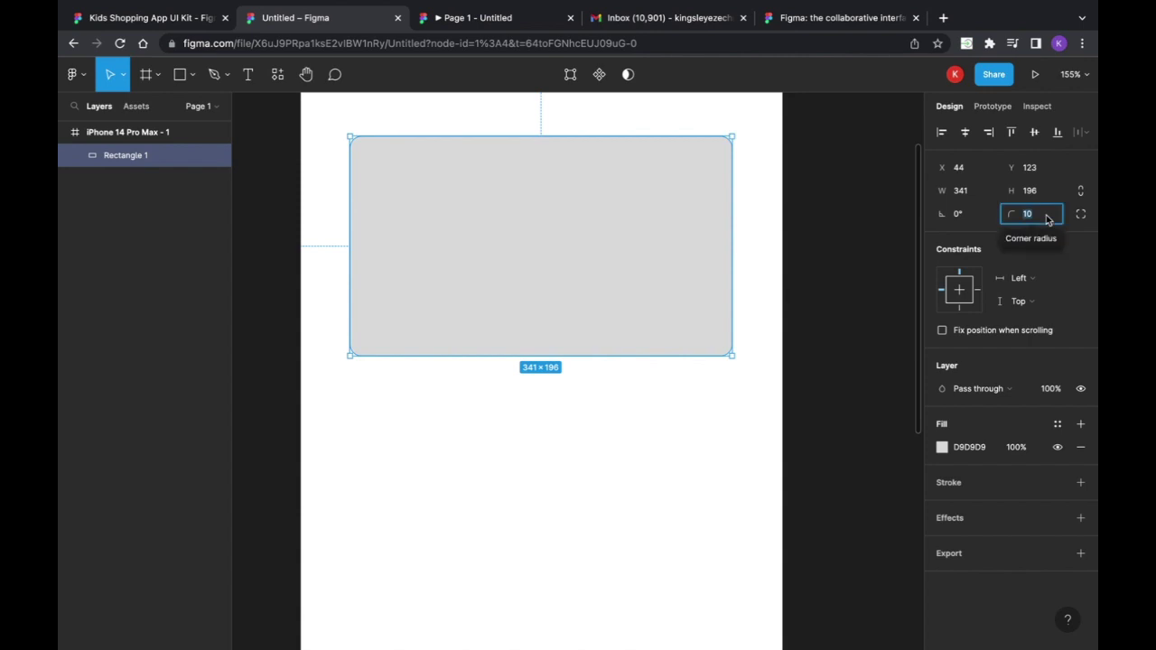
pyautogui.write('0')
pyautogui.click(680, 516)
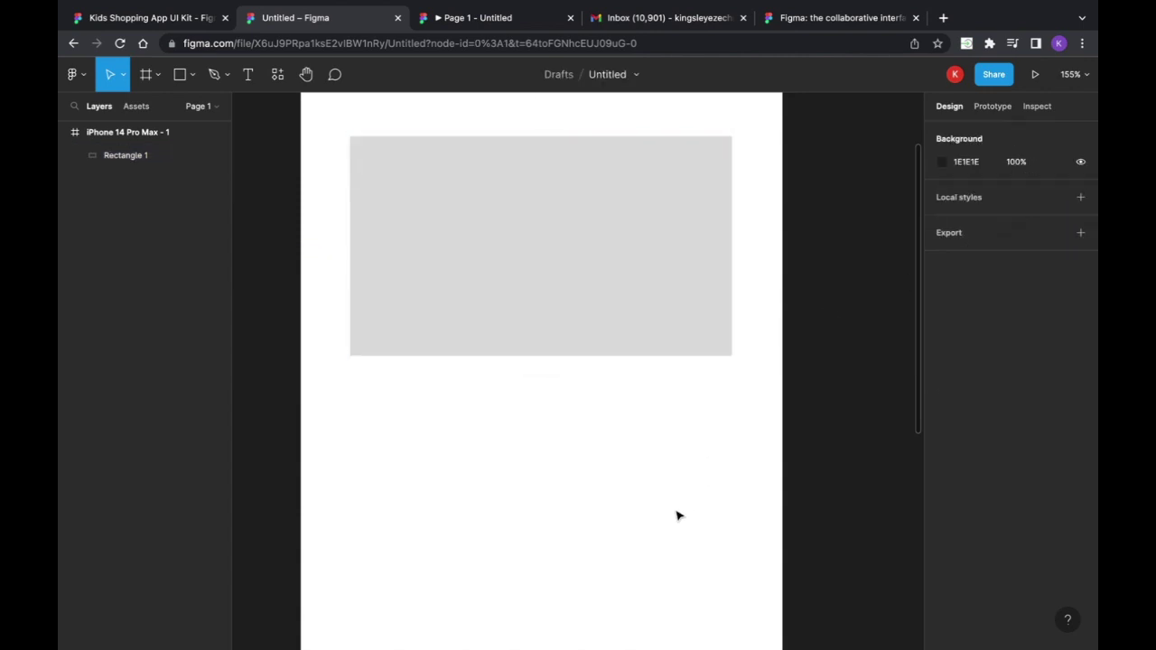
# Set the rectangle's corner radius back to 10
pyautogui.click(632, 329)
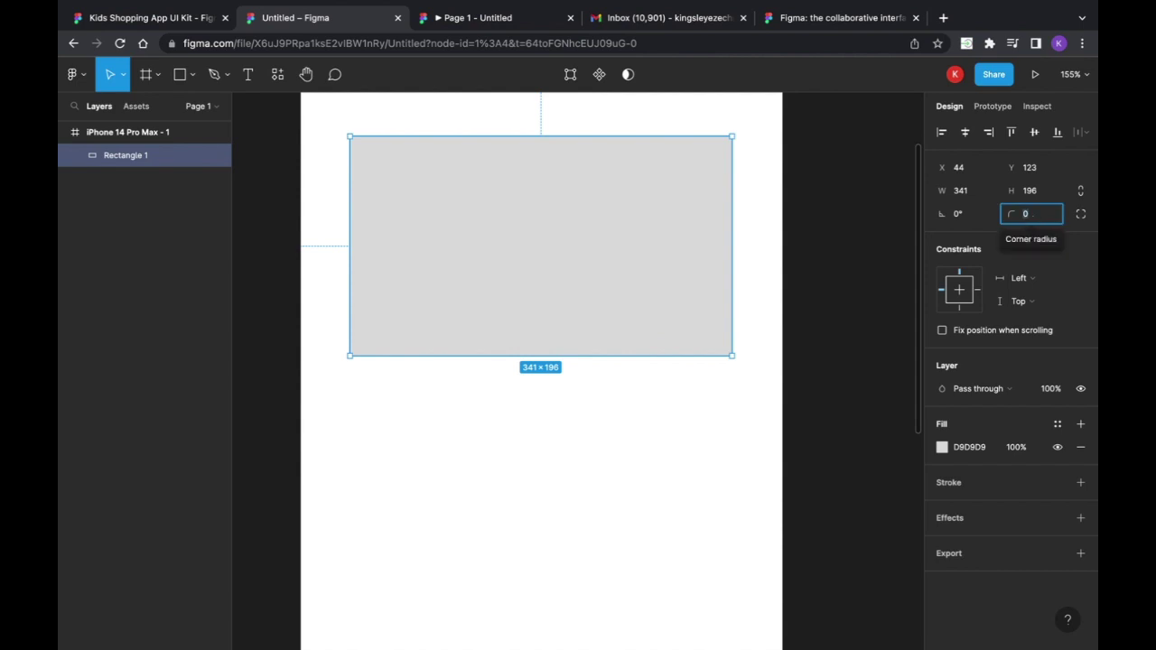
pyautogui.write('10')
pyautogui.click(689, 465)
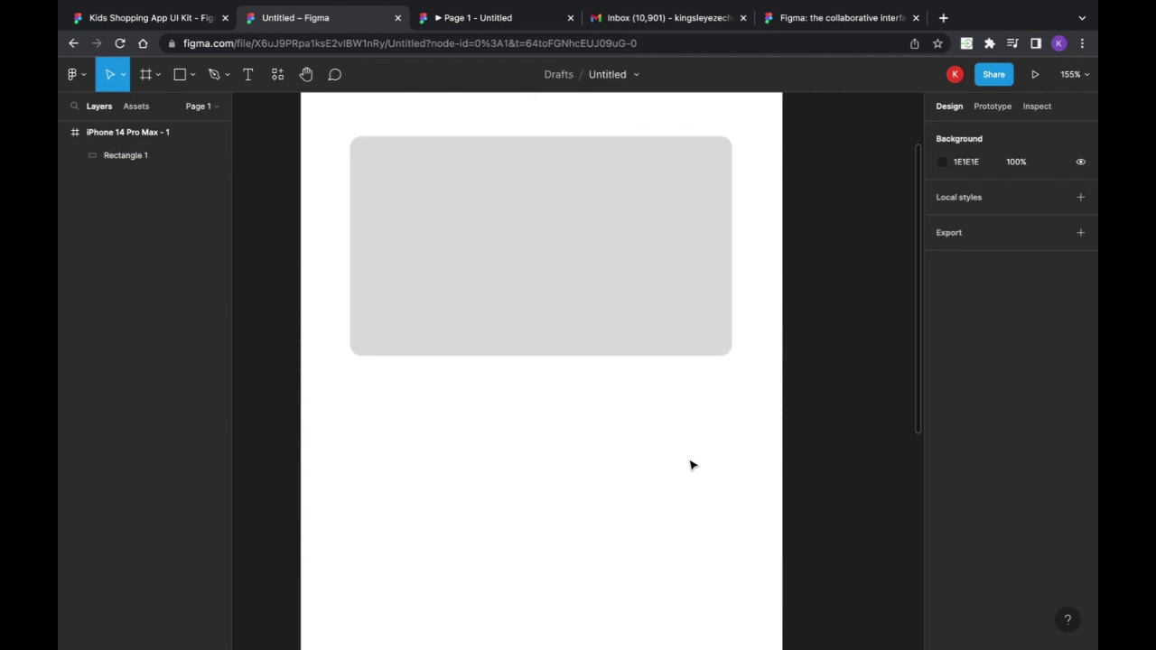
# Resize the rectangle to a button shape of about 341 × 55, placed near the bottom of the frame at about Y 800
pyautogui.scroll(-5, 689, 464)
pyautogui.scroll(-1, 690, 464)
pyautogui.moveTo(612, 257); pyautogui.dragTo(610, 549)
pyautogui.moveTo(596, 479); pyautogui.dragTo(597, 554)
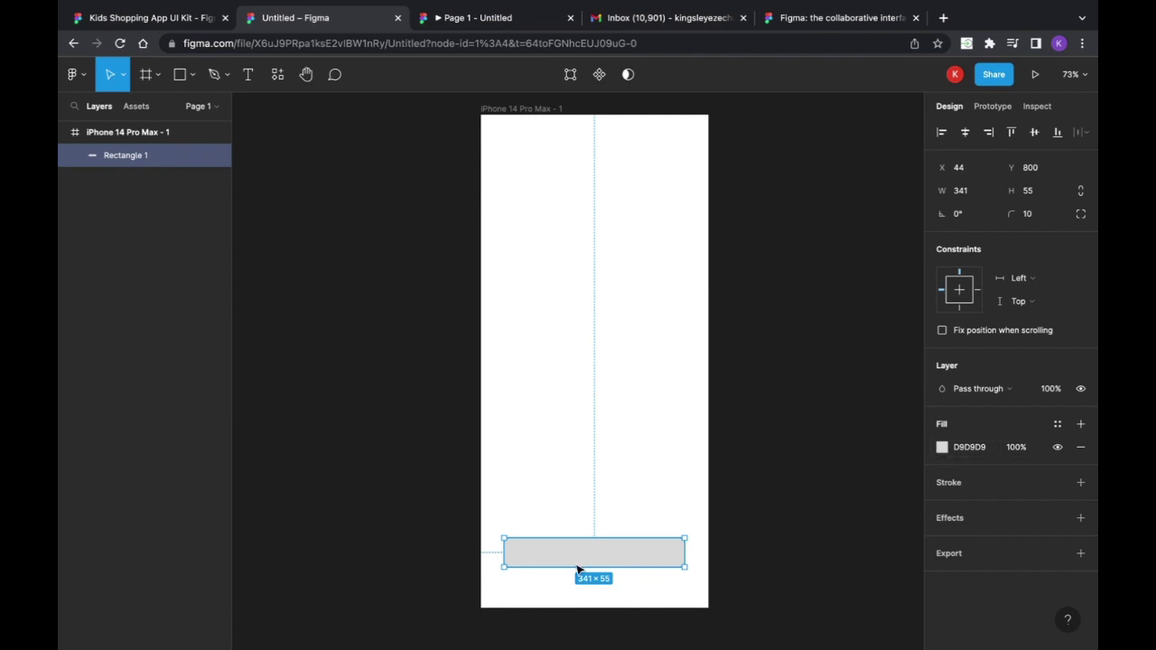
pyautogui.click(602, 454)
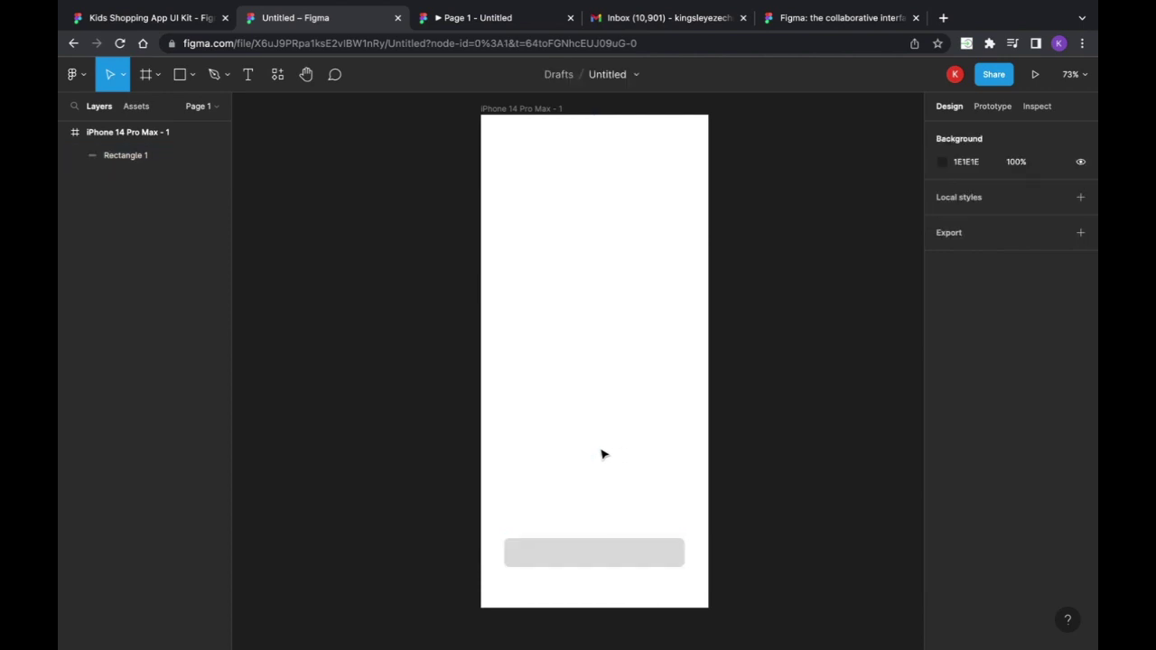
# Duplicate the button rectangle and place the copy above the original at about Y 695
pyautogui.click(594, 555)
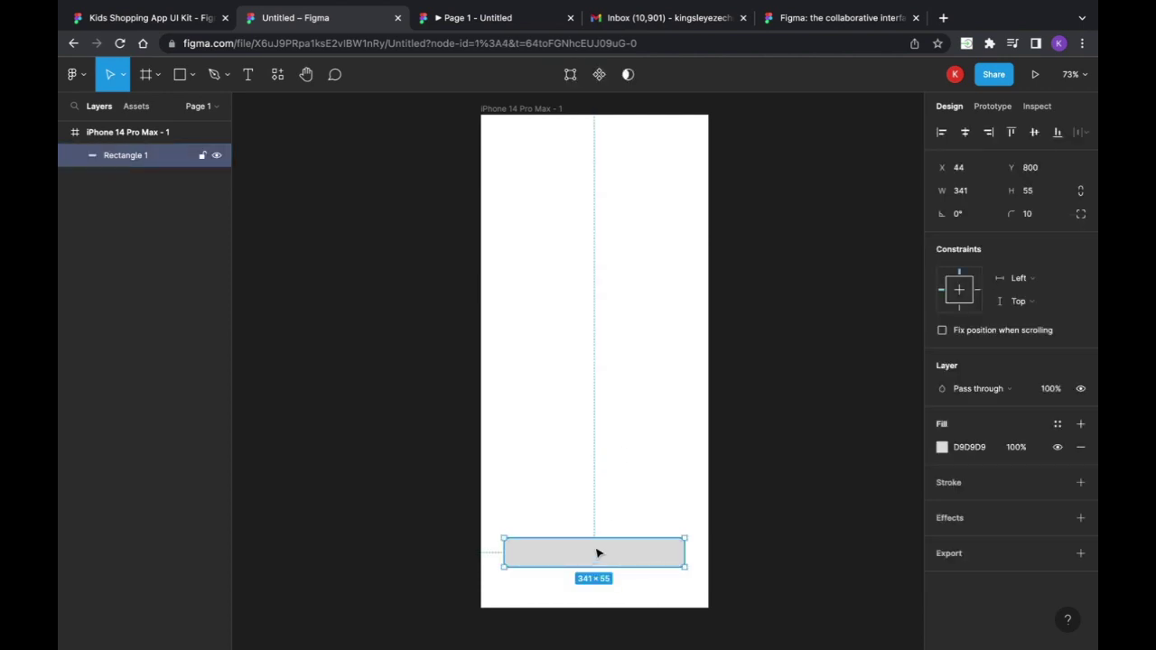
pyautogui.hotkey('ctrl', 'd')
pyautogui.moveTo(597, 550); pyautogui.dragTo(596, 495)
pyautogui.click(638, 561)
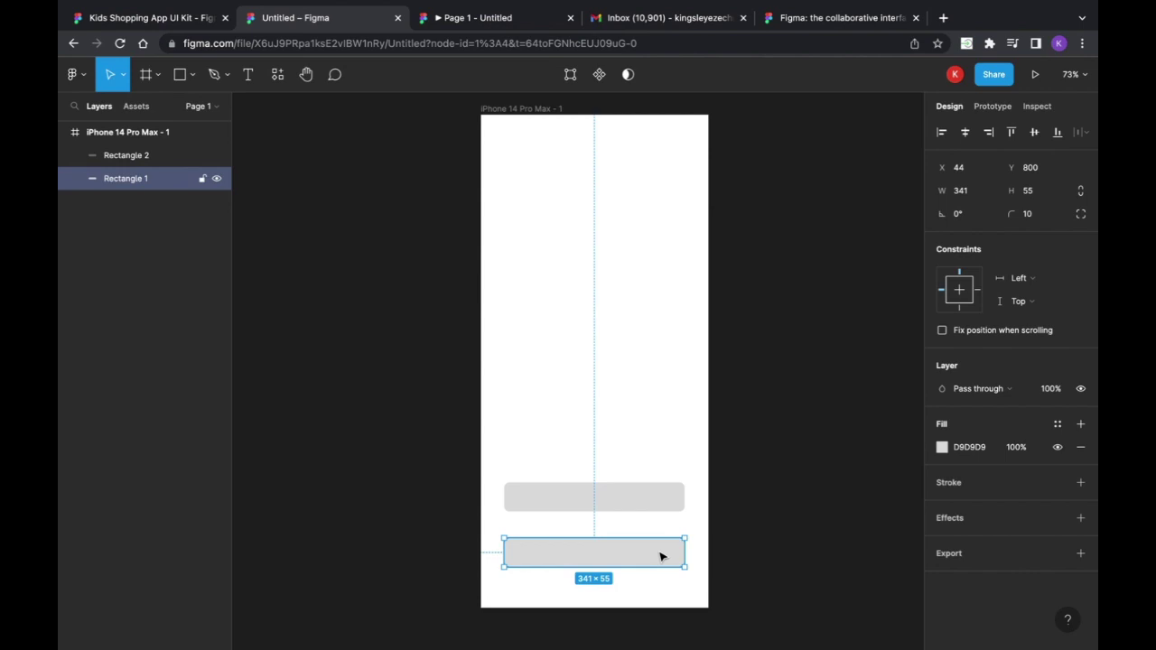
pyautogui.click(620, 509)
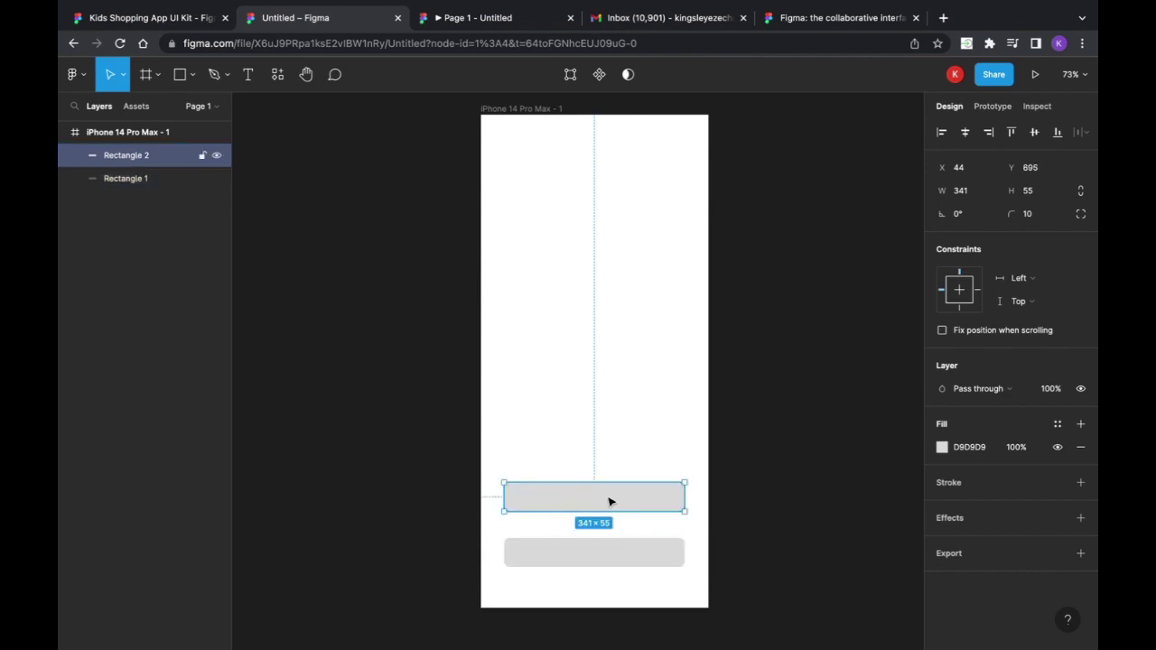
# Change the lower button rectangle's solid fill to a green of about 10AD02
pyautogui.click(622, 566)
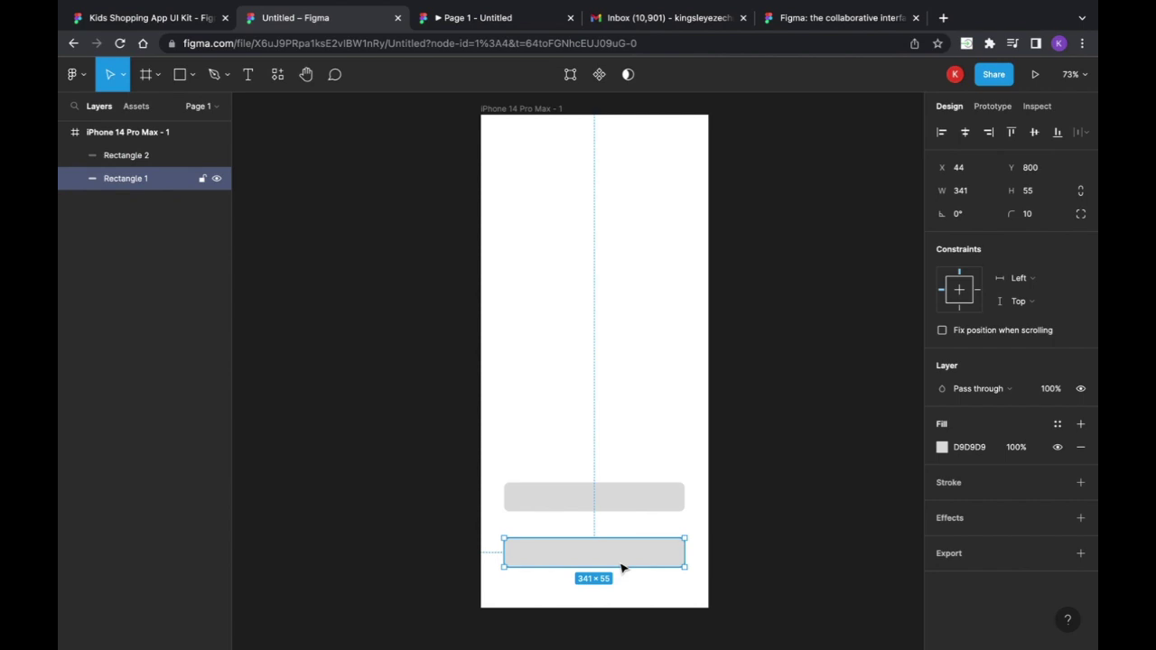
pyautogui.click(941, 448)
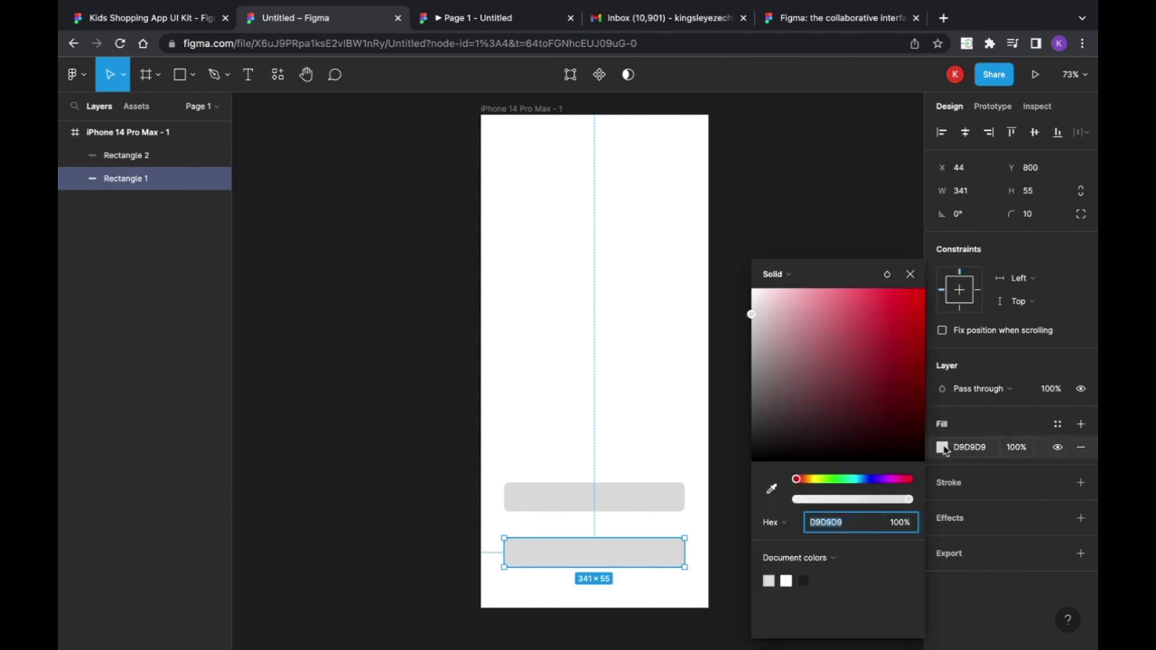
pyautogui.moveTo(752, 315); pyautogui.dragTo(925, 289)
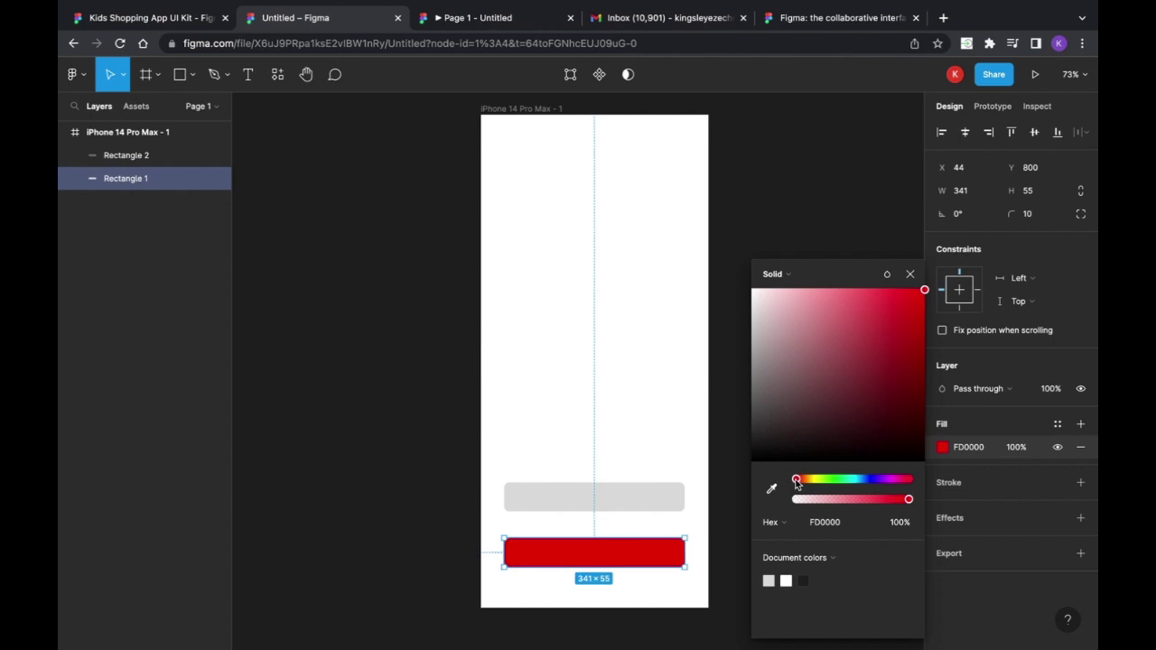
pyautogui.moveTo(795, 482); pyautogui.dragTo(834, 484)
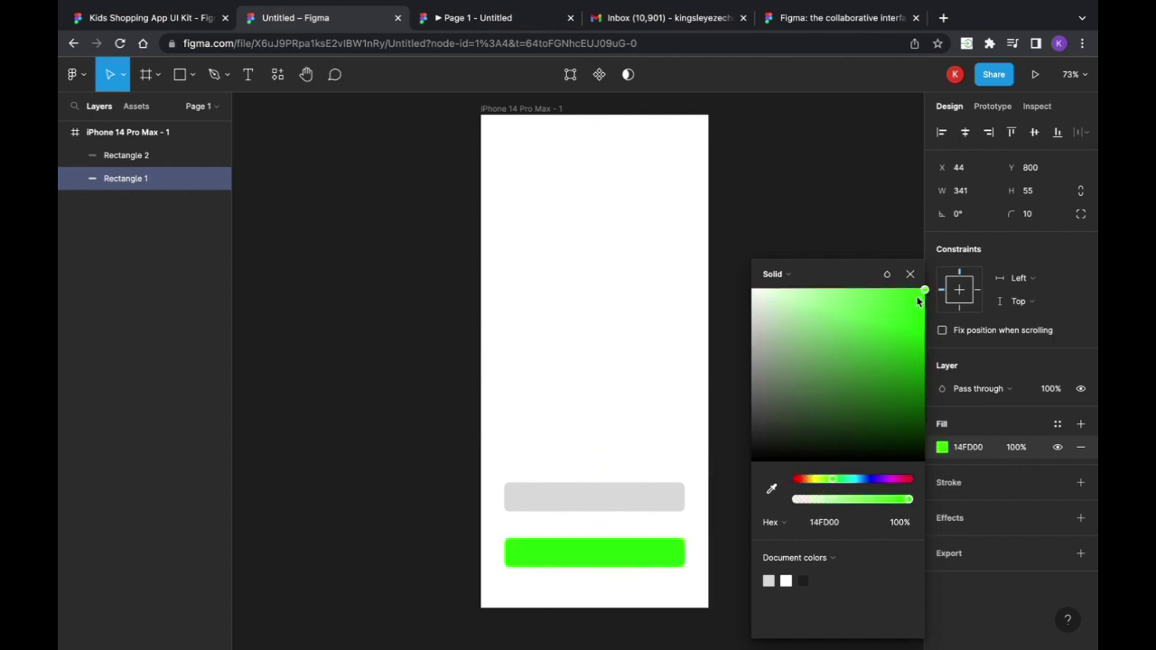
pyautogui.click(923, 297)
pyautogui.moveTo(924, 307); pyautogui.dragTo(923, 352)
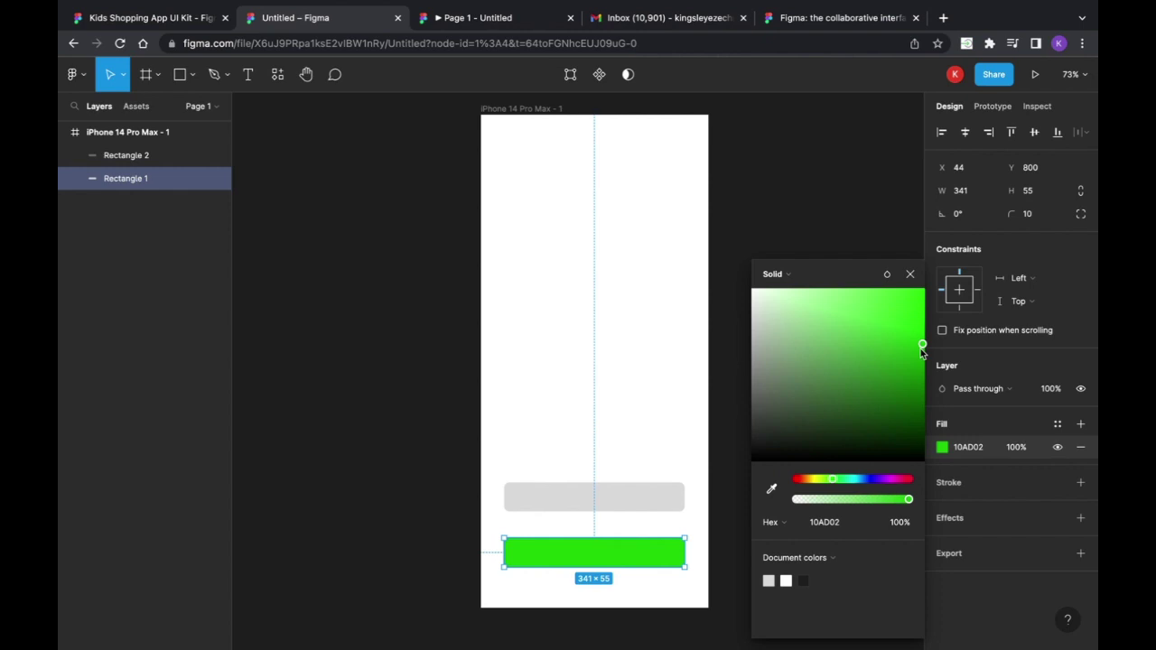
pyautogui.click(910, 274)
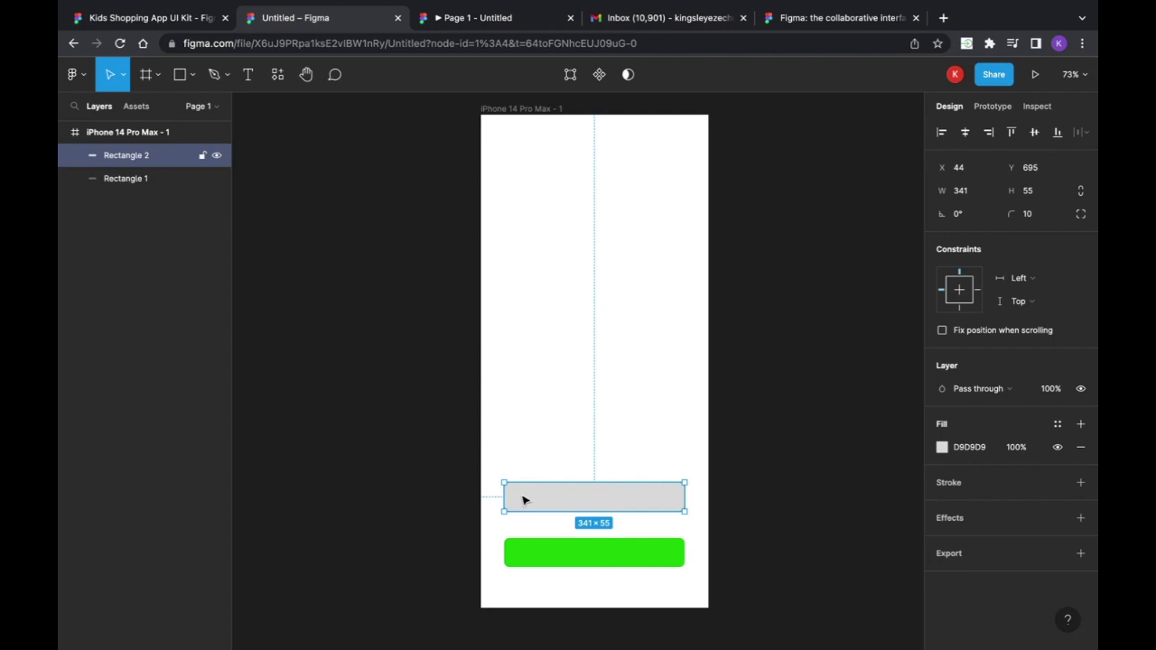
# Change the upper button rectangle's solid fill to the yellow F7C000
pyautogui.click(942, 448)
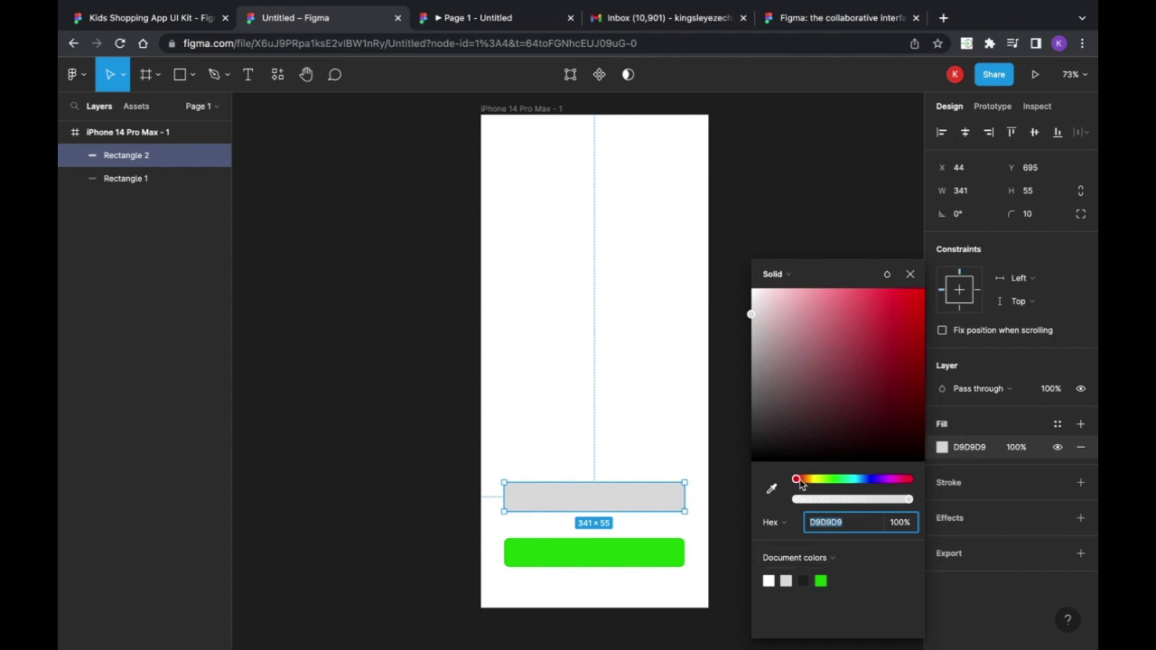
pyautogui.moveTo(800, 485); pyautogui.dragTo(812, 485)
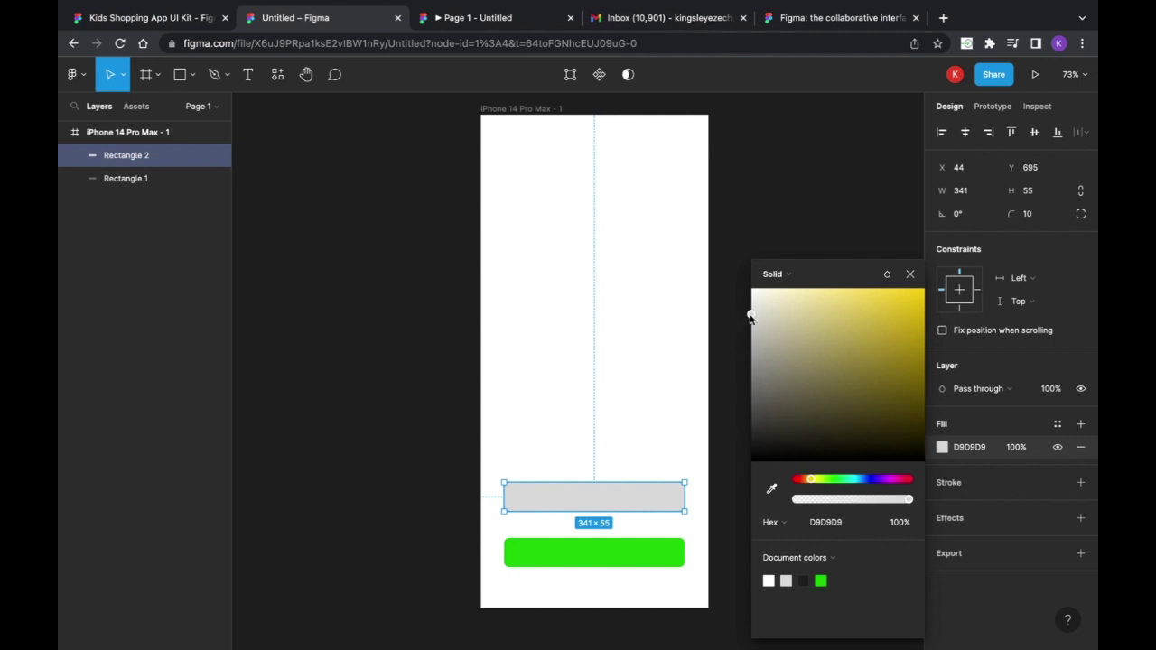
pyautogui.moveTo(749, 316); pyautogui.dragTo(925, 297)
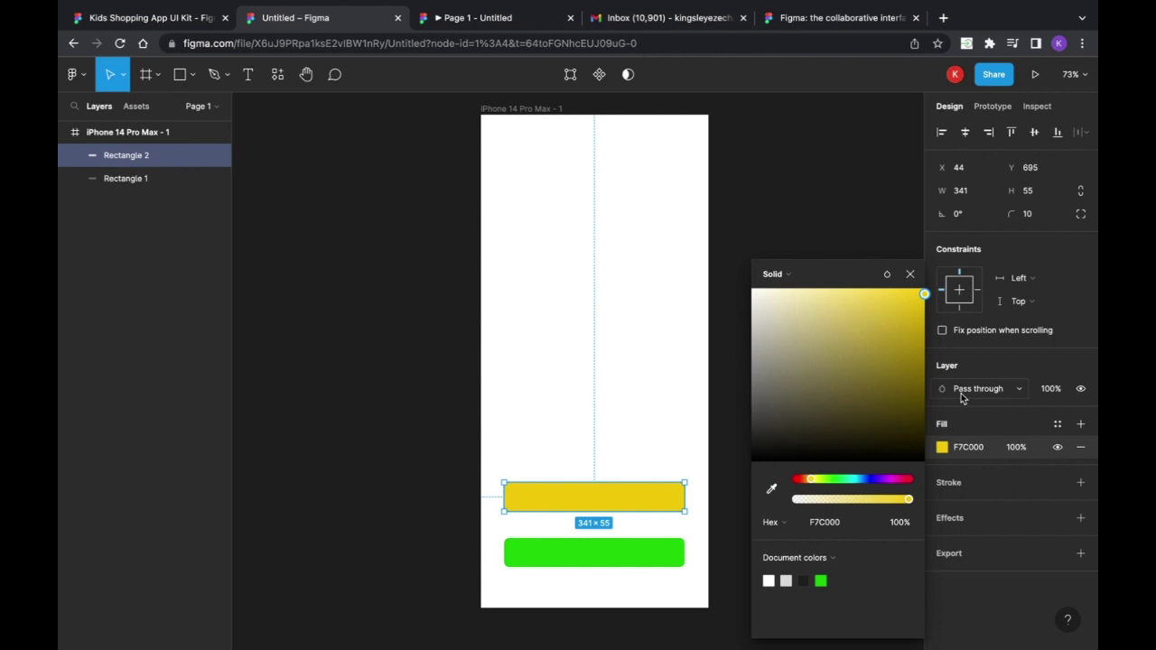
# Close the color picker of the yellow button rectangle and keep that rectangle selected
pyautogui.click(908, 272)
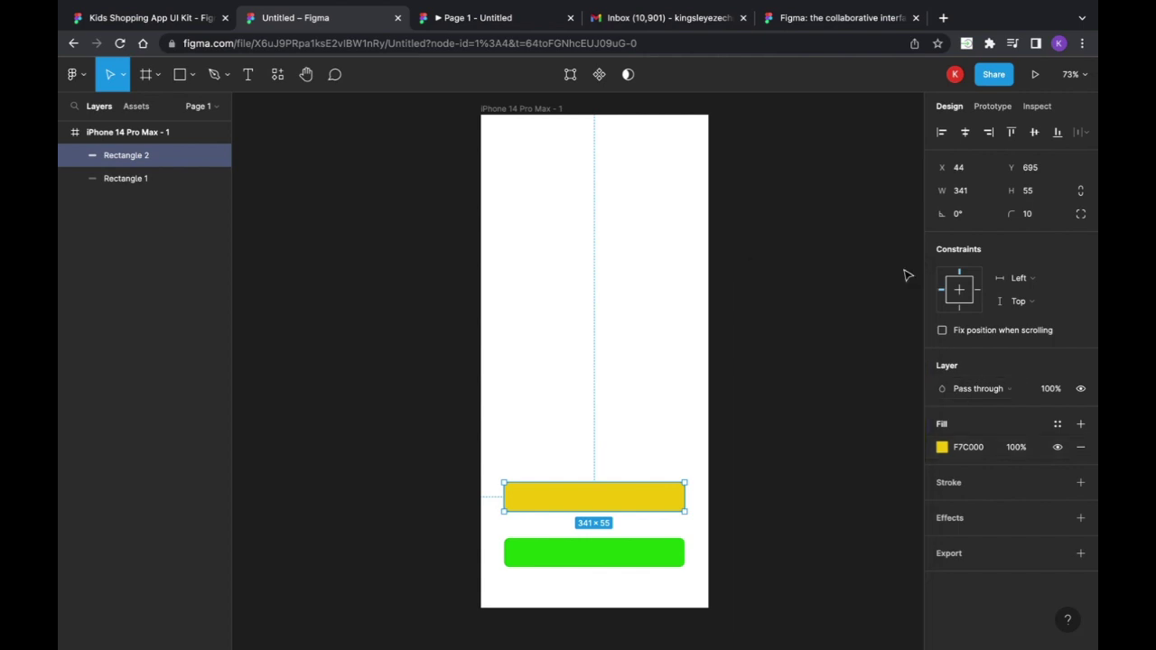
pyautogui.click(749, 513)
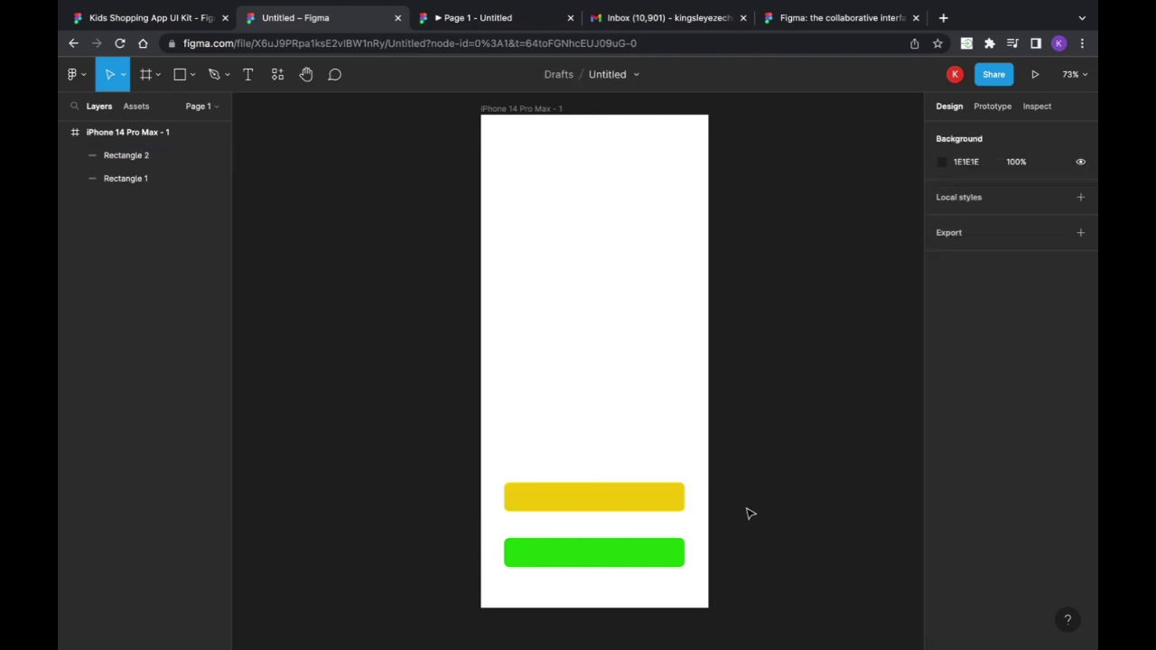
pyautogui.click(604, 496)
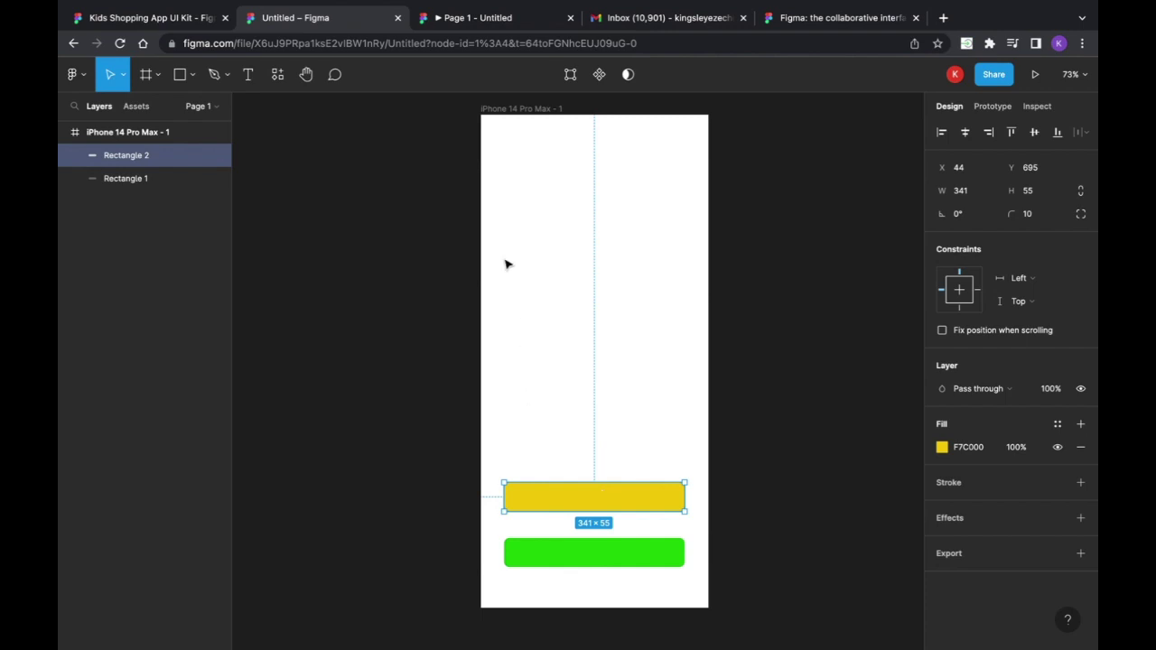
# Try red FF1607, blue 4807FF and pink FF078D as the solid fill of the iPhone 14 Pro Max frame
pyautogui.click(508, 109)
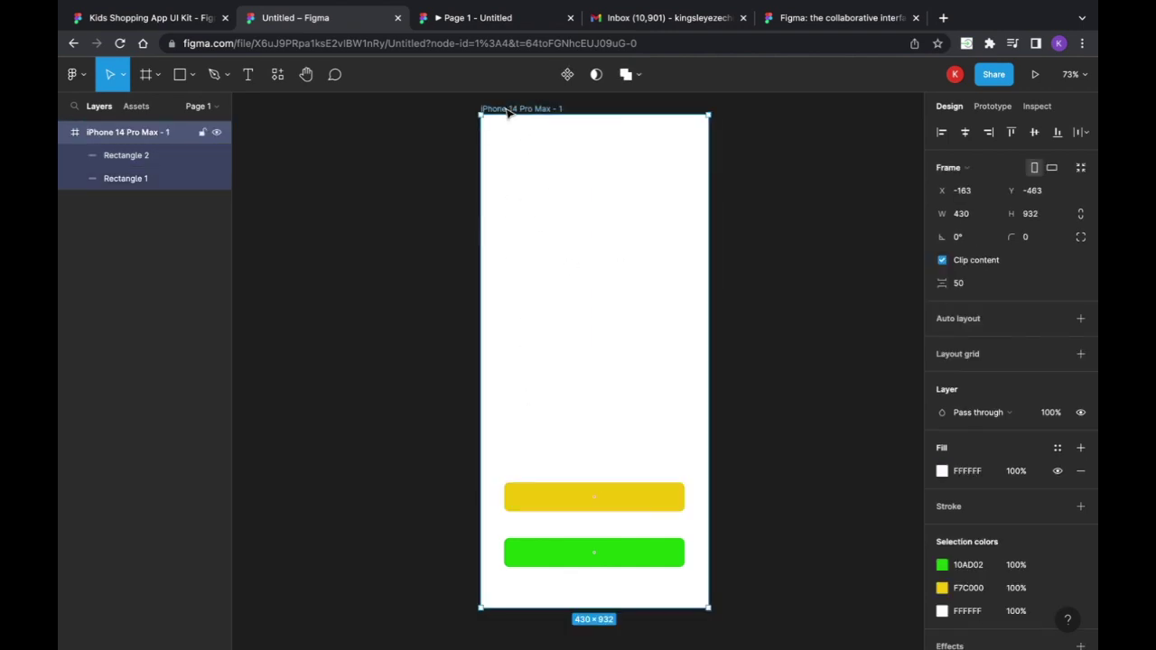
pyautogui.click(942, 471)
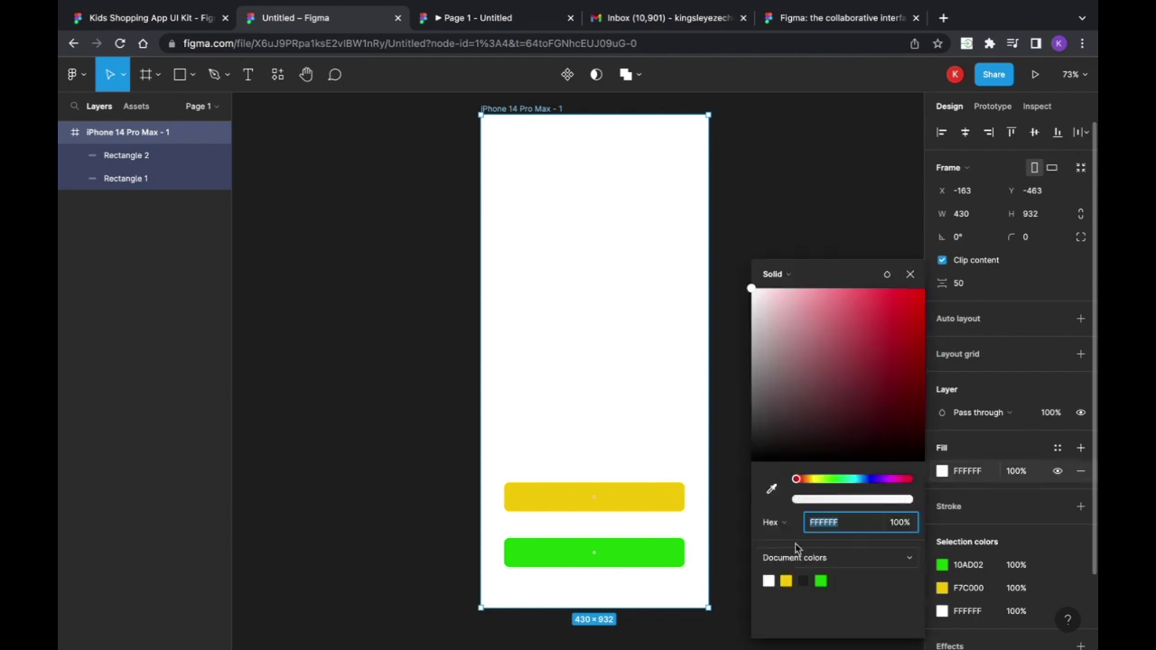
pyautogui.click(798, 481)
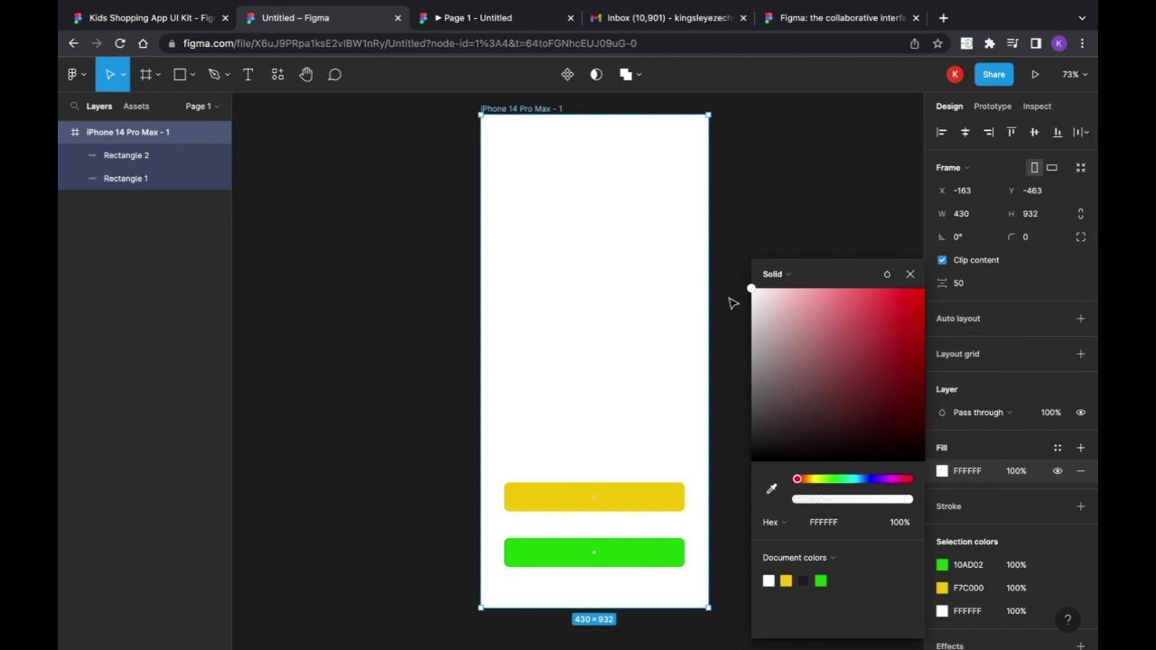
pyautogui.moveTo(751, 289); pyautogui.dragTo(919, 290)
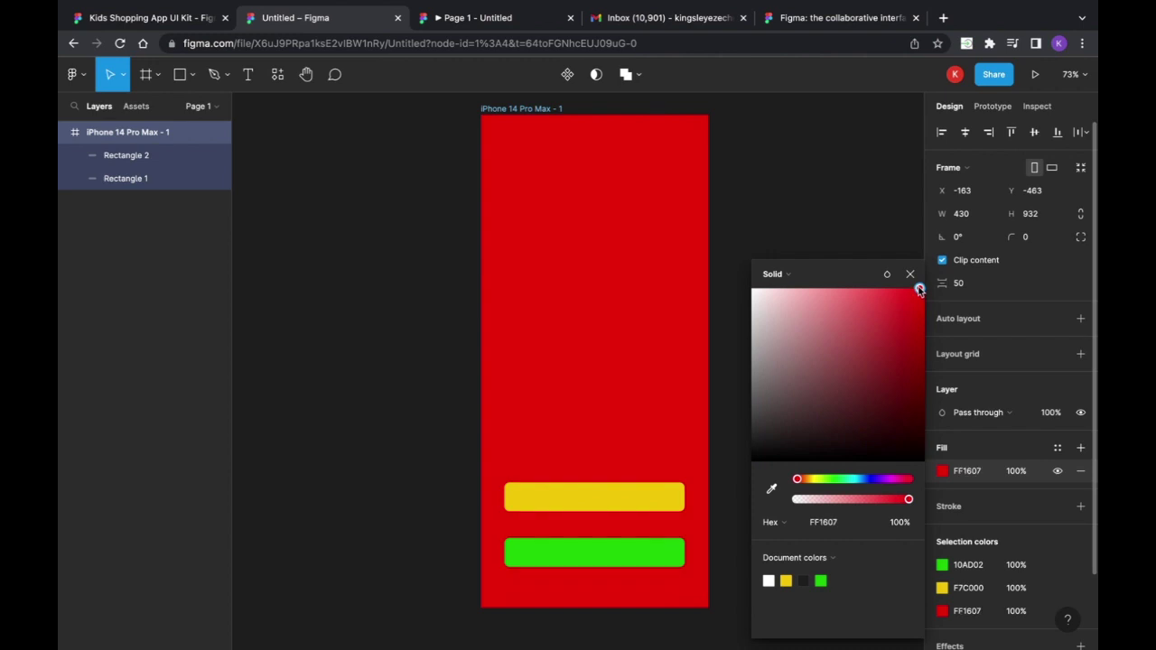
pyautogui.click(876, 480)
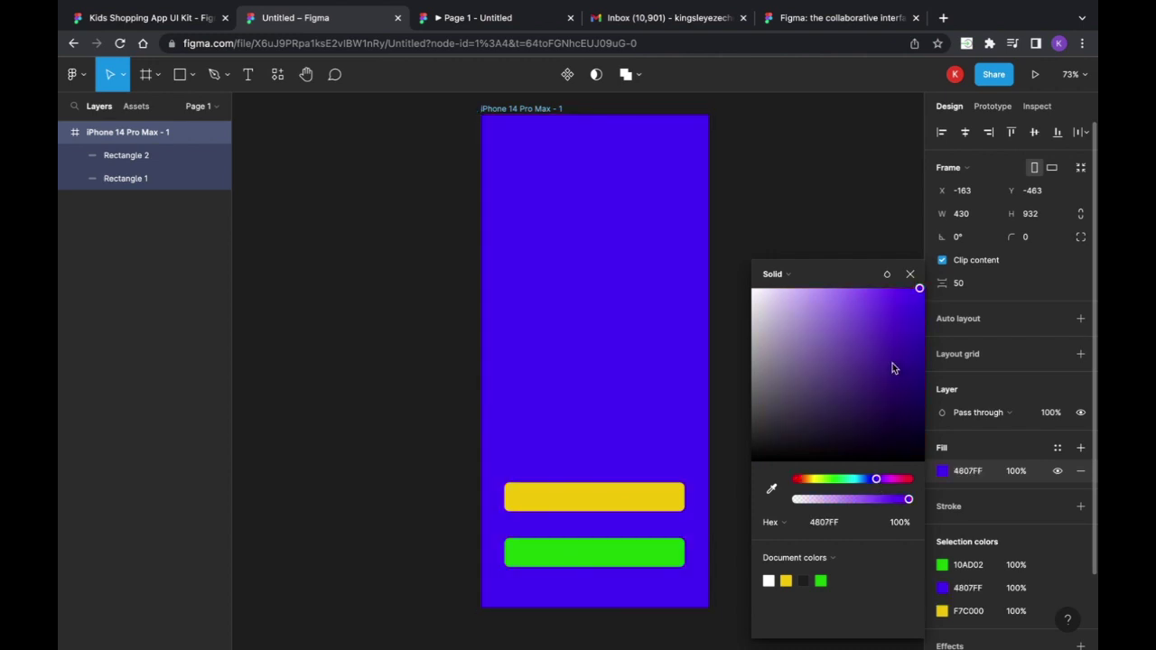
pyautogui.click(899, 480)
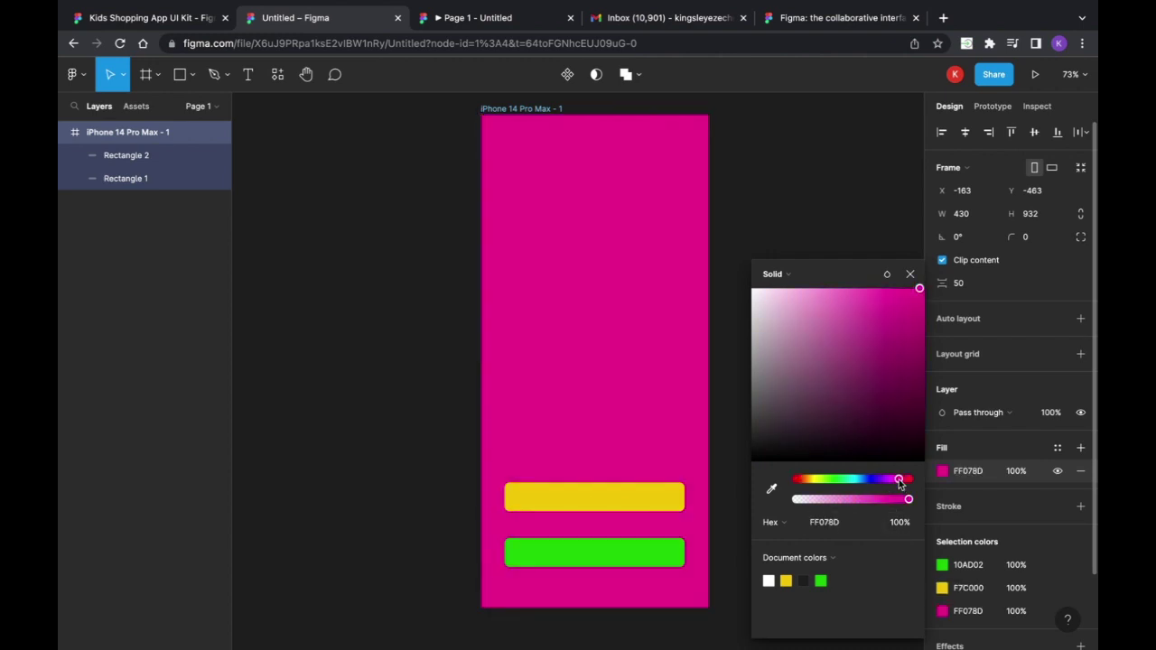
# Try green 57FF07, orange FFAB07 and red-orange FF4307 as the frame's fill, and return it to white FFFFFF
pyautogui.click(829, 479)
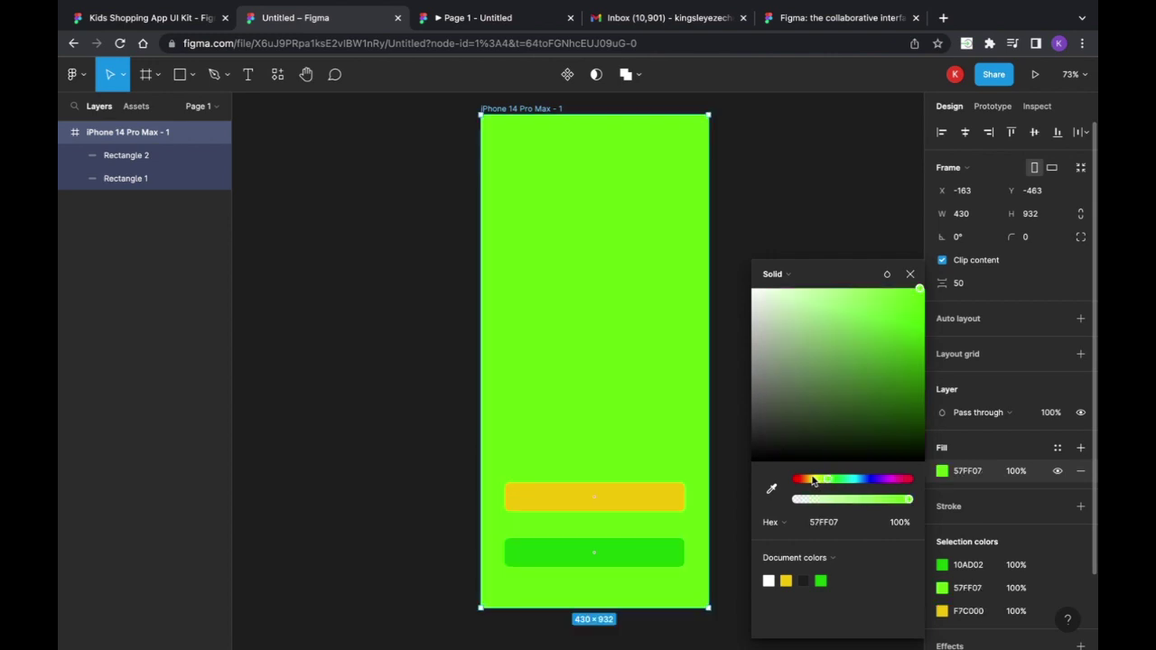
pyautogui.click(809, 479)
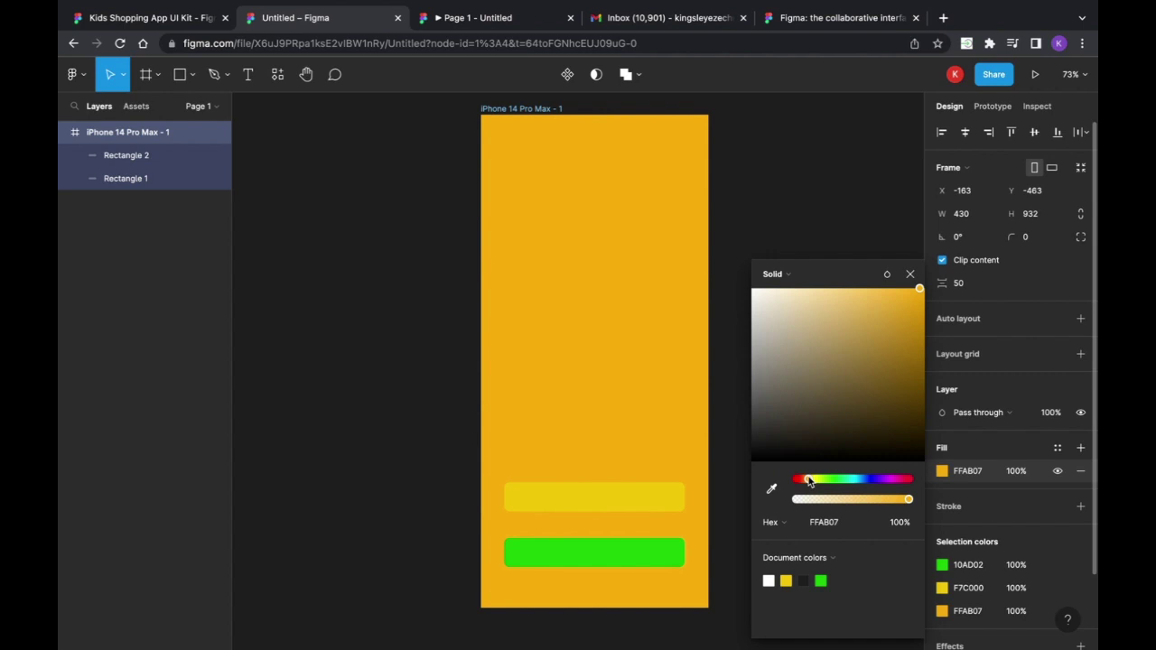
pyautogui.moveTo(809, 481); pyautogui.dragTo(803, 485)
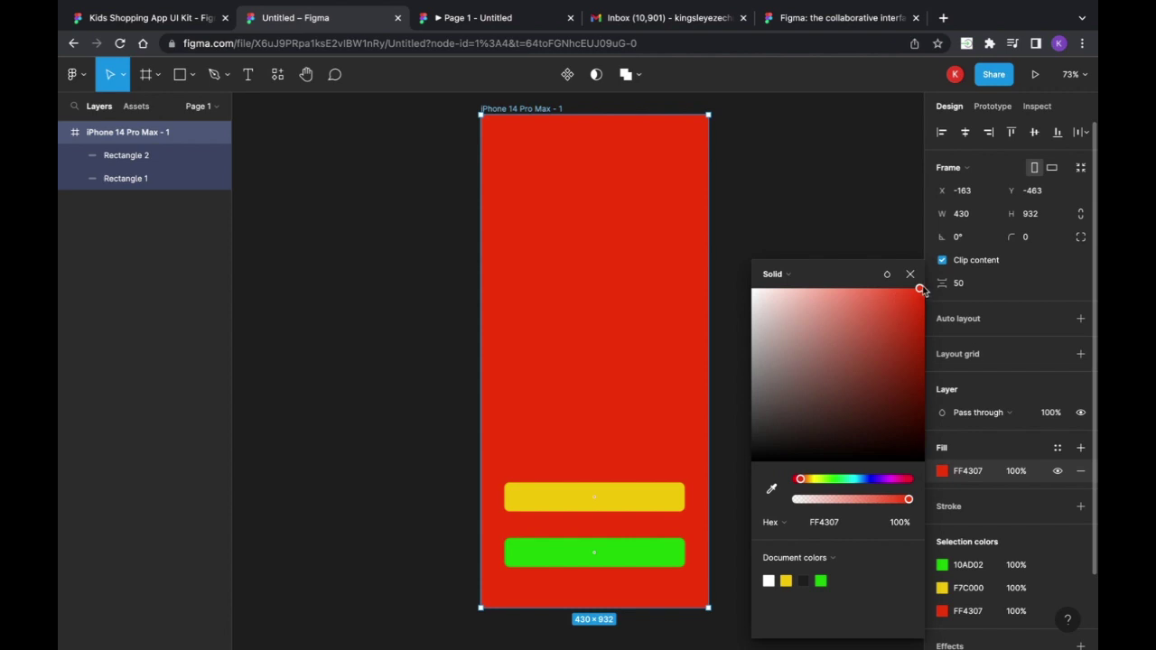
pyautogui.moveTo(897, 299); pyautogui.dragTo(749, 287)
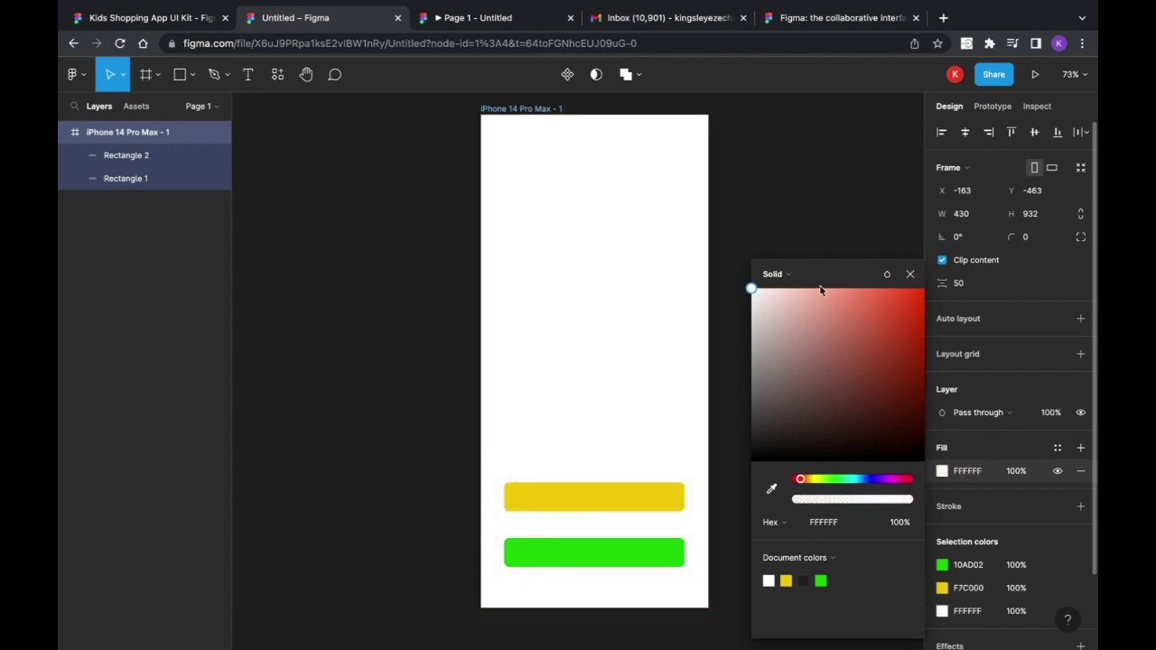
pyautogui.click(909, 273)
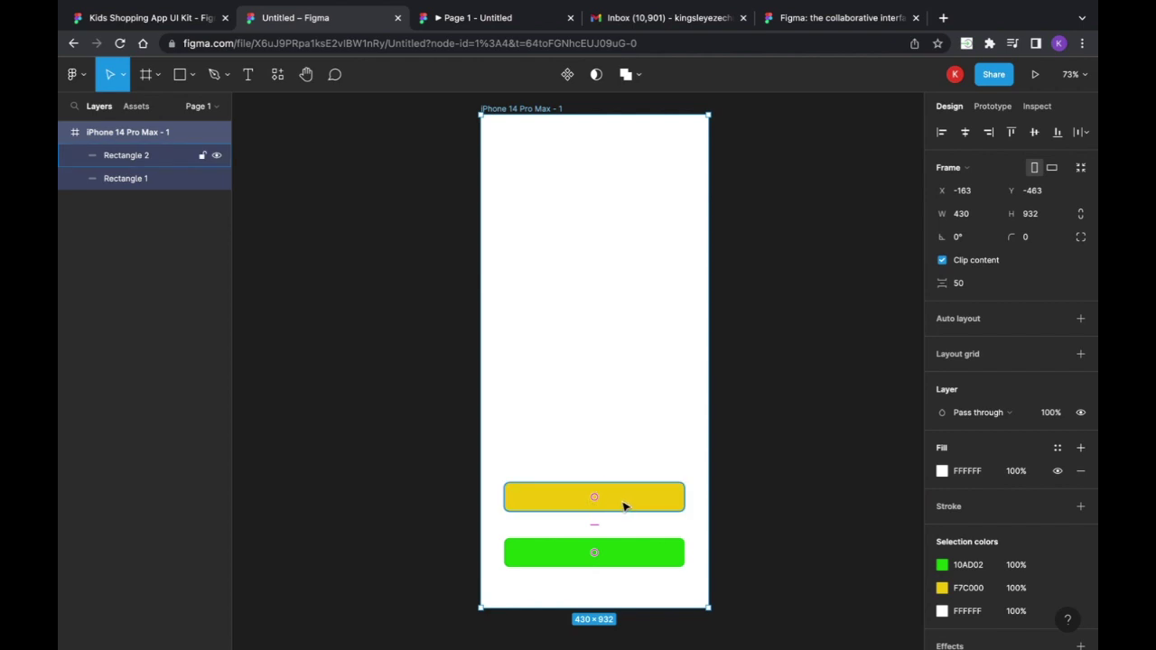
# Extend the yellow rectangle upward to about 341 × 333 and change its fill type from Solid to Linear
pyautogui.click(622, 503)
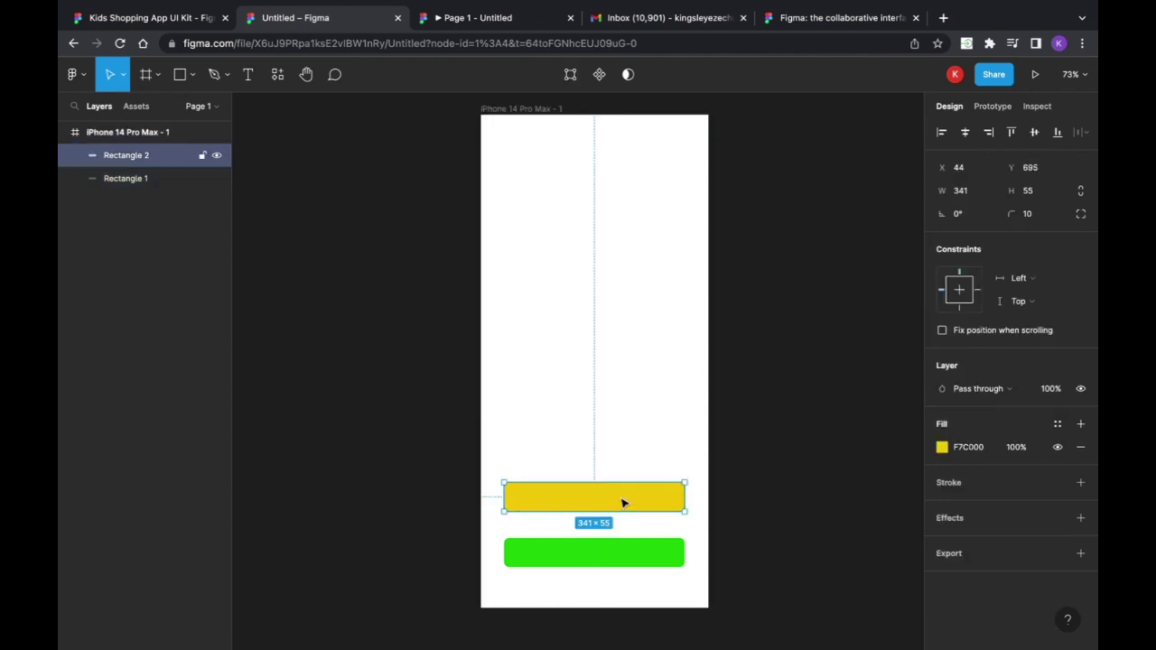
pyautogui.moveTo(614, 481); pyautogui.dragTo(599, 336)
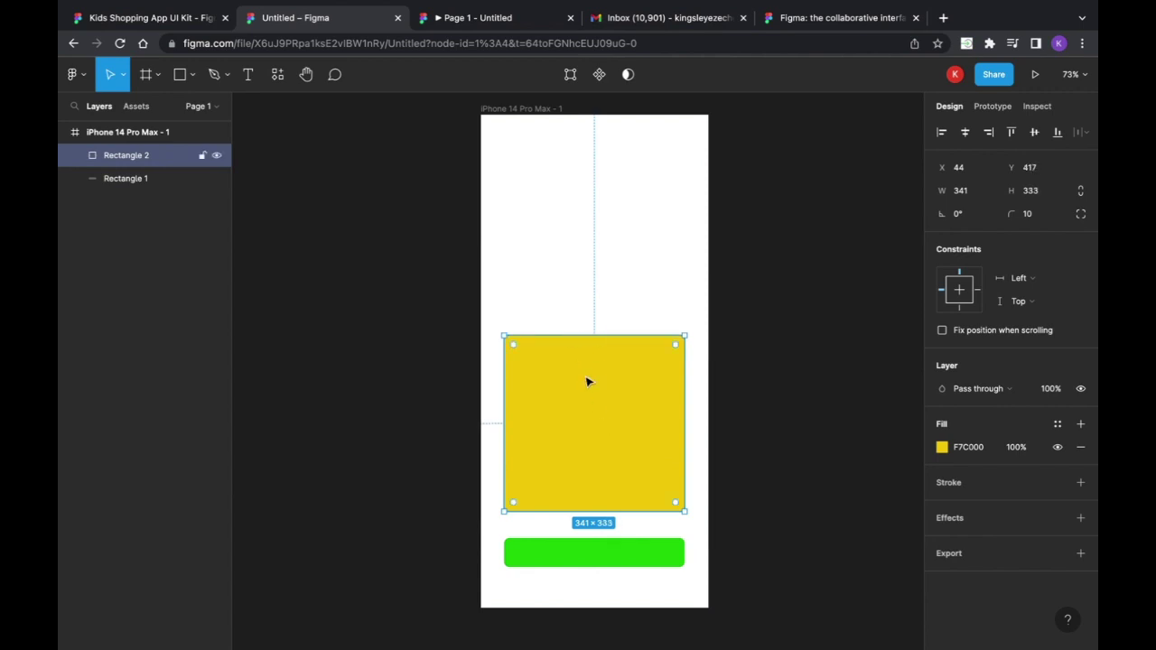
pyautogui.click(942, 447)
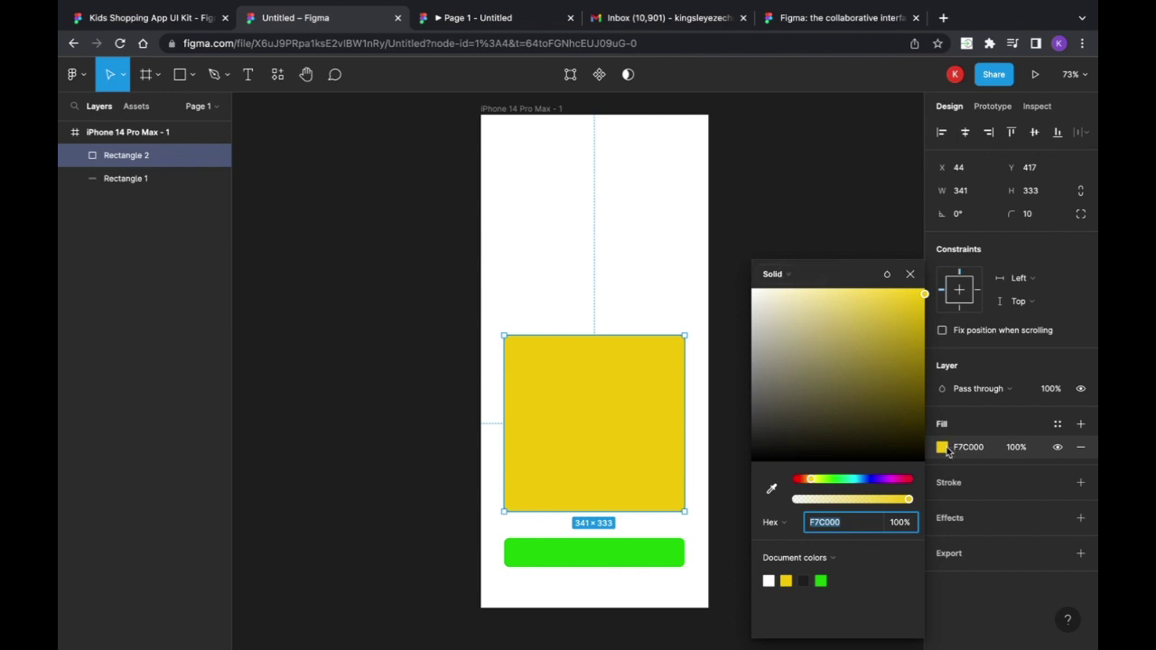
pyautogui.click(787, 274)
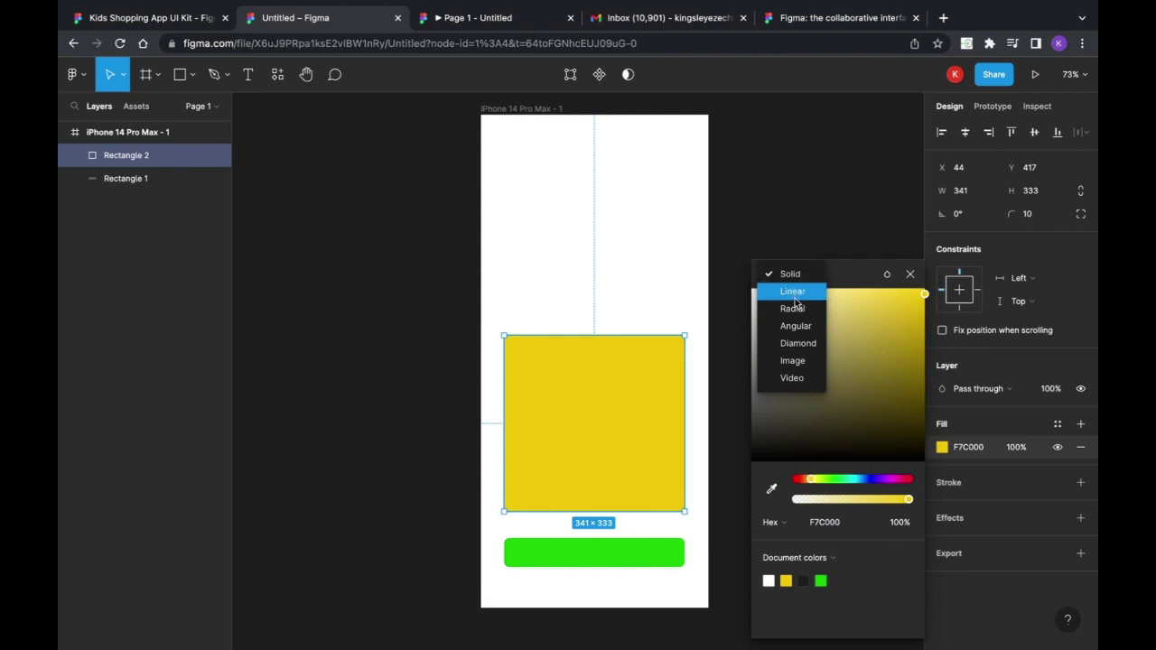
pyautogui.click(793, 292)
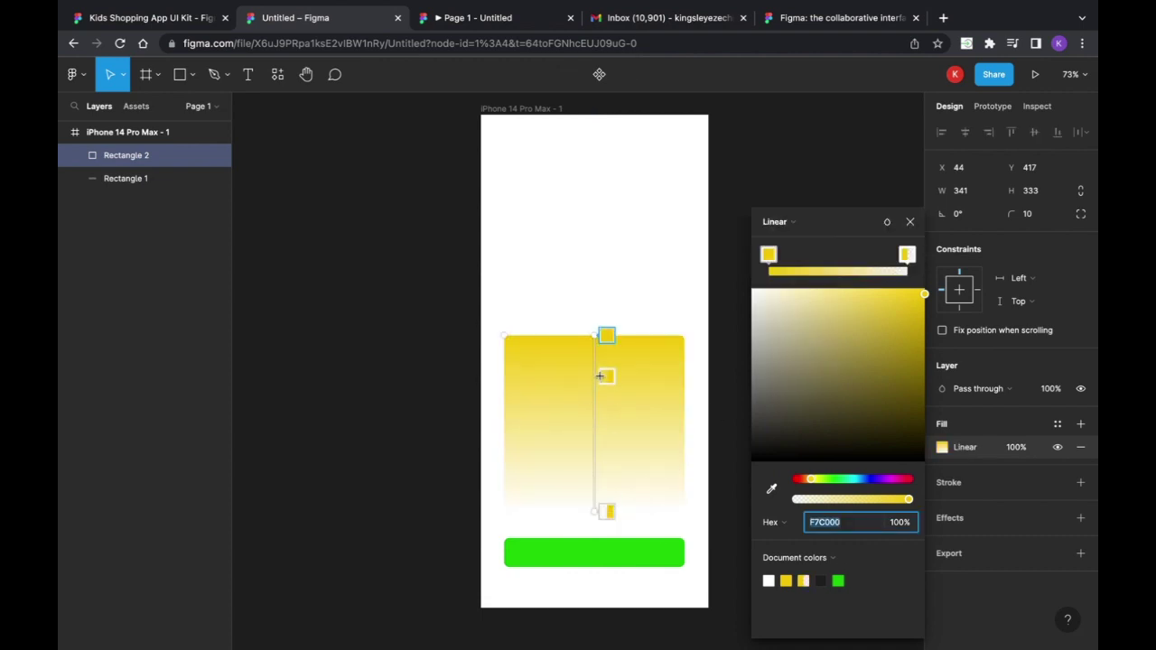
# Set the gradient's end stop to a dark yellow of about AF8A04 at 100% opacity and its start stop to about FFD43E
pyautogui.click(908, 256)
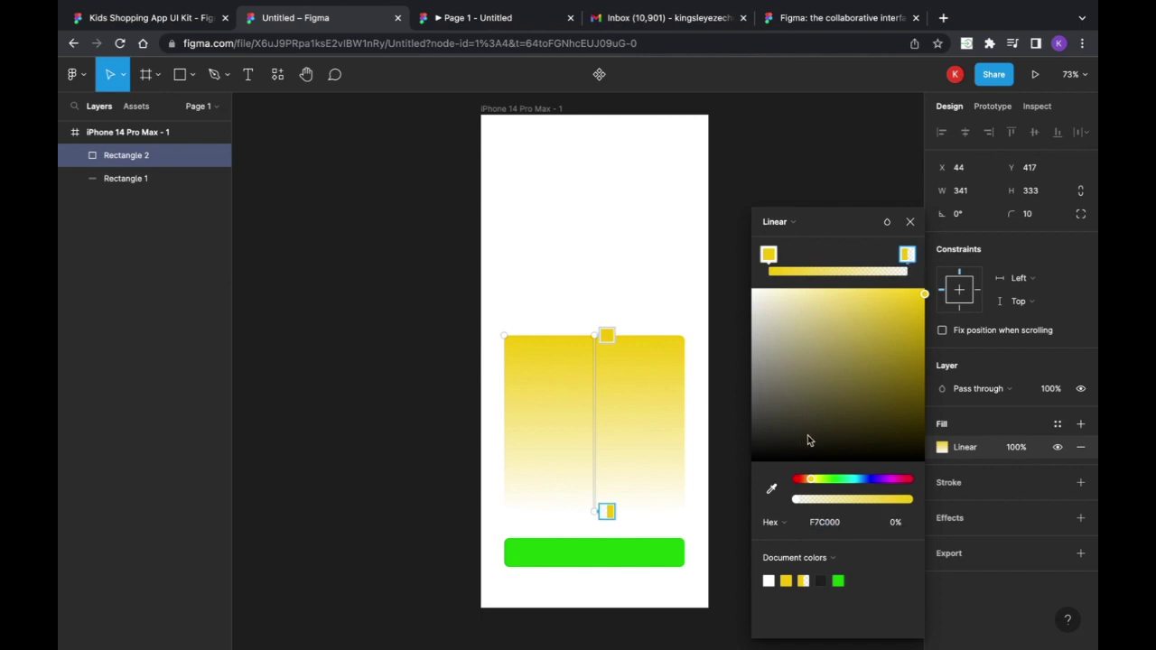
pyautogui.moveTo(924, 294); pyautogui.dragTo(925, 377)
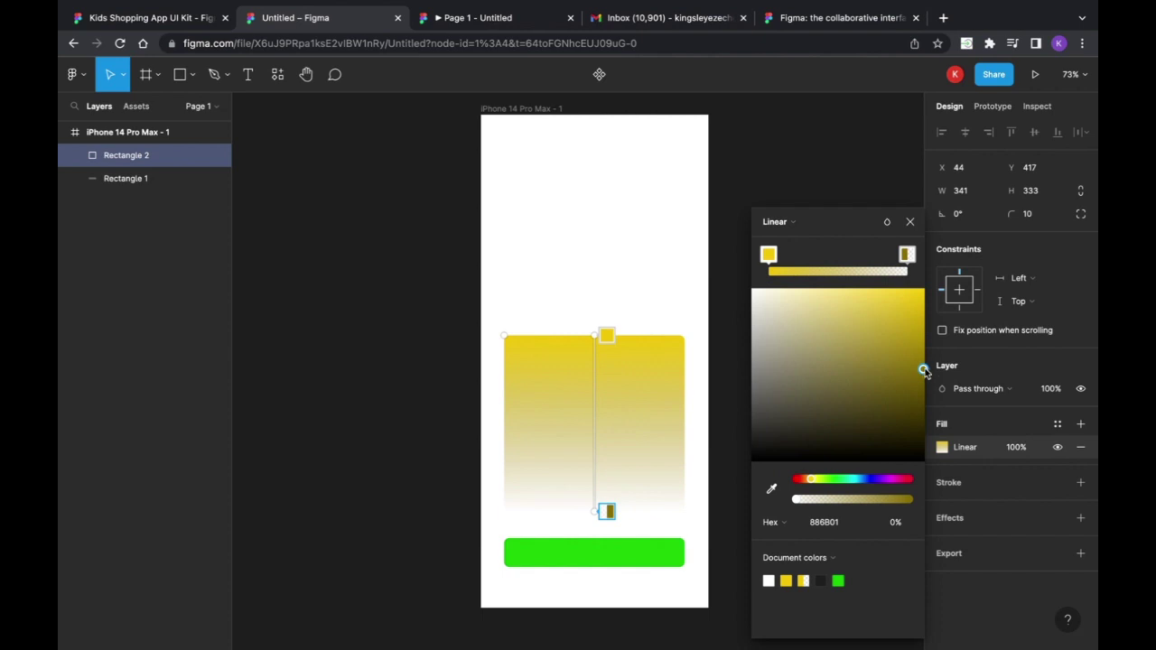
pyautogui.moveTo(798, 506); pyautogui.dragTo(910, 502)
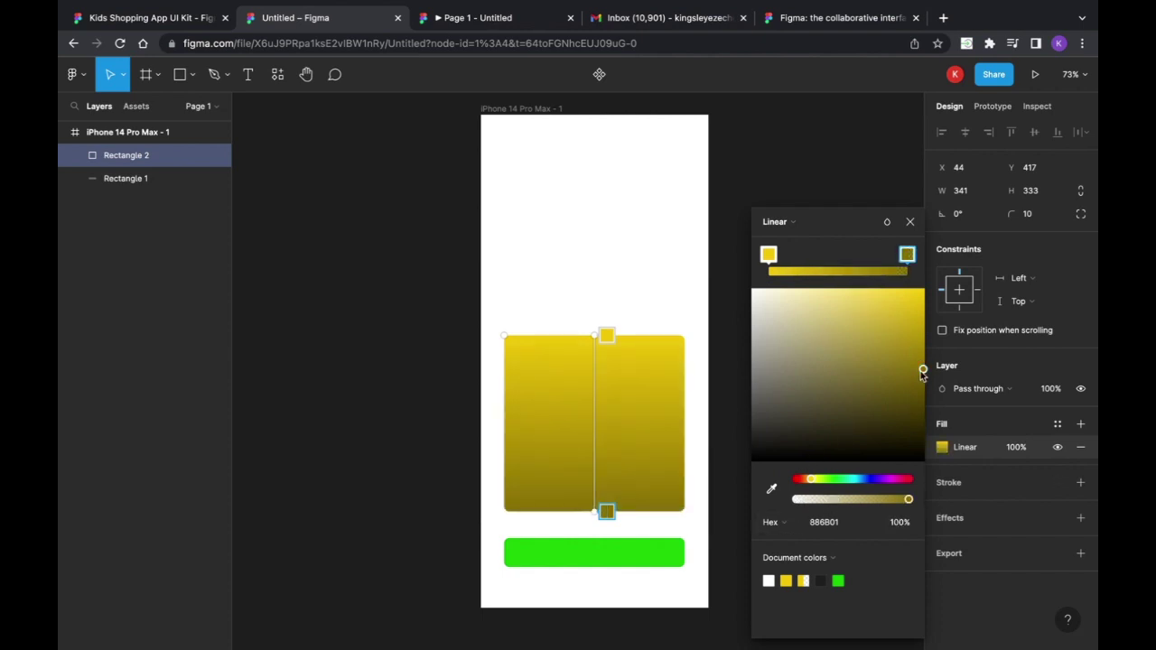
pyautogui.moveTo(922, 368)
pyautogui.mouseDown()
pyautogui.moveTo(918, 330)
pyautogui.moveTo(921, 349)
pyautogui.mouseUp()
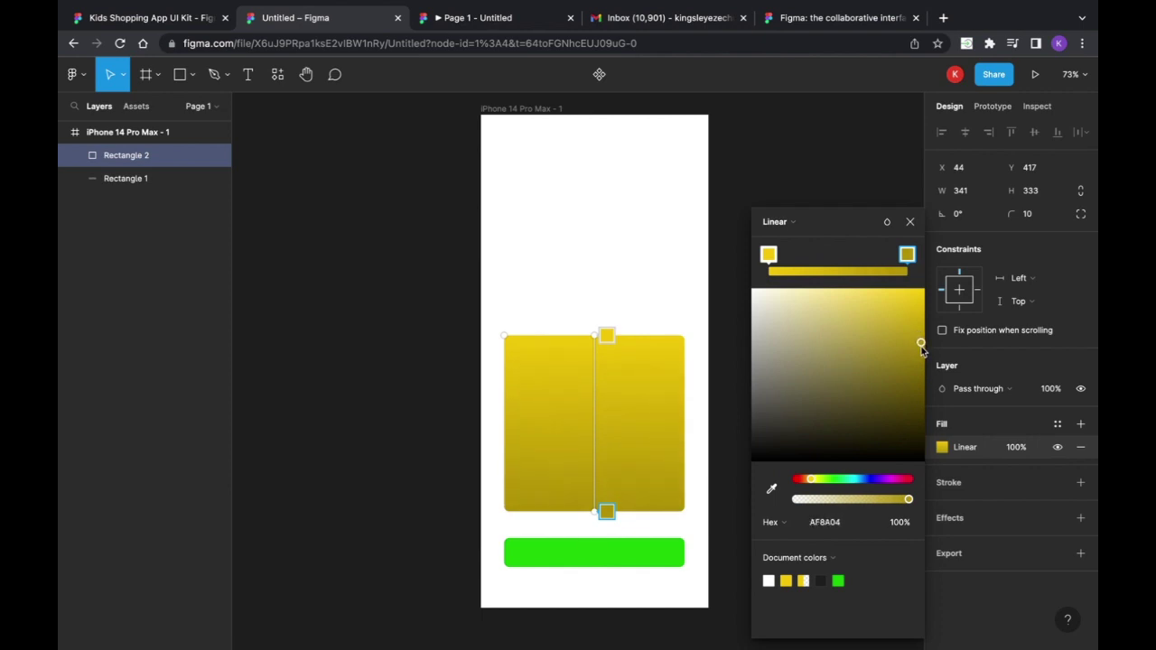
pyautogui.click(769, 254)
pyautogui.moveTo(924, 296); pyautogui.dragTo(883, 289)
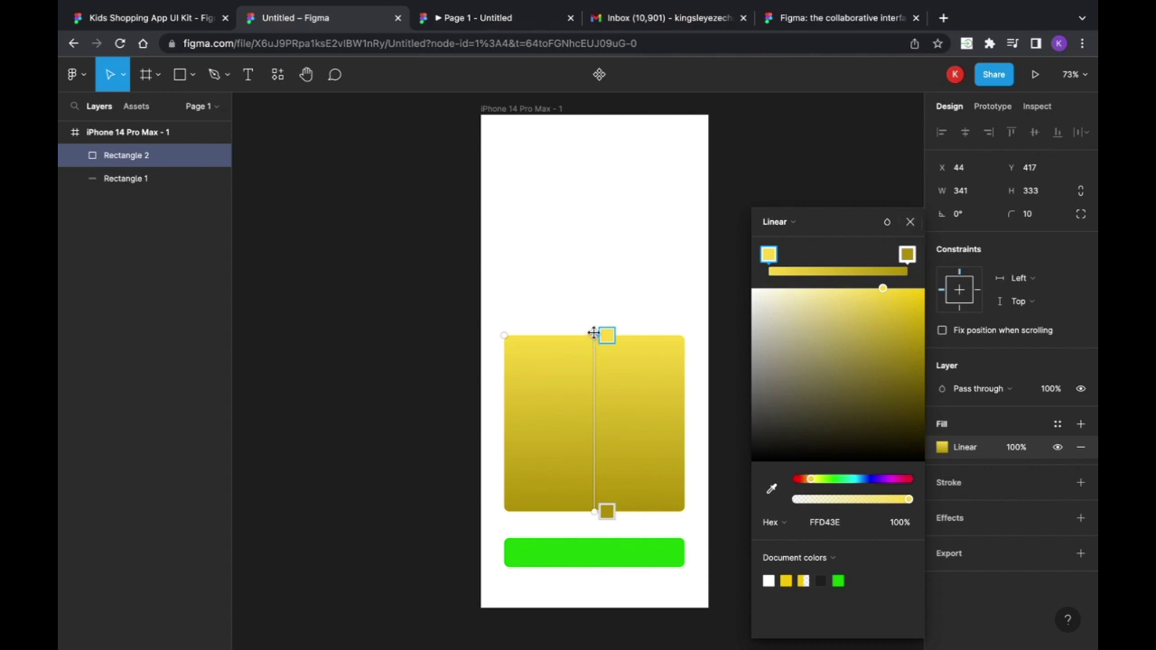
# Angle the gradient diagonally from above the rectangle's upper left area to the middle of its right edge, and close the fill settings
pyautogui.moveTo(600, 335); pyautogui.dragTo(511, 352)
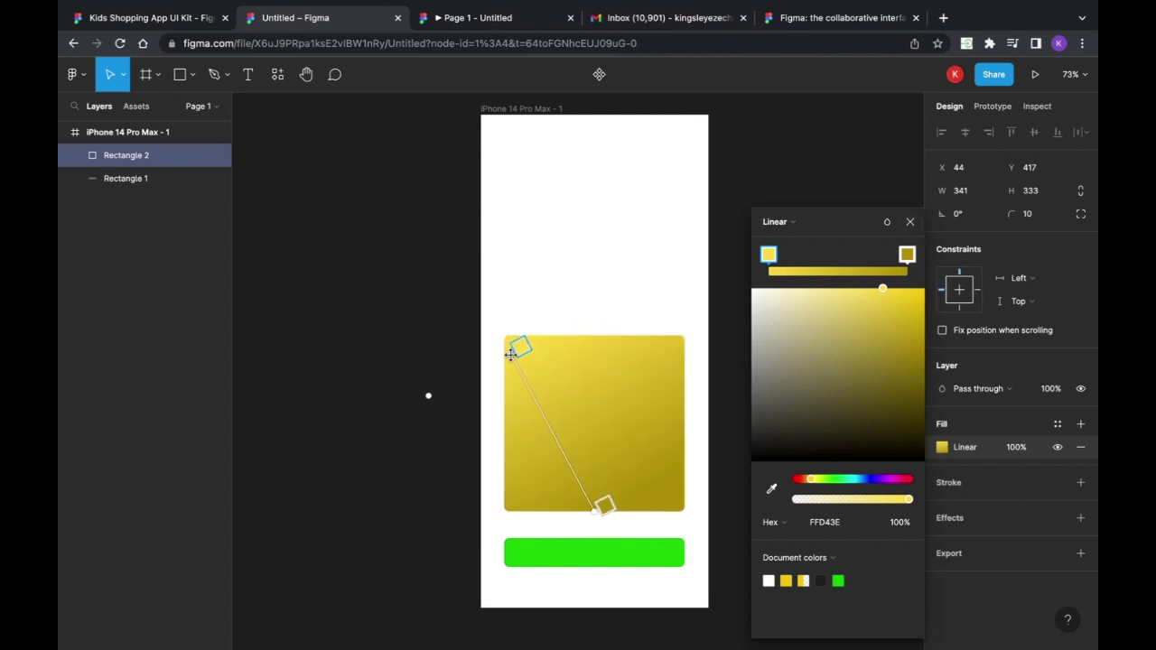
pyautogui.moveTo(596, 511); pyautogui.dragTo(676, 416)
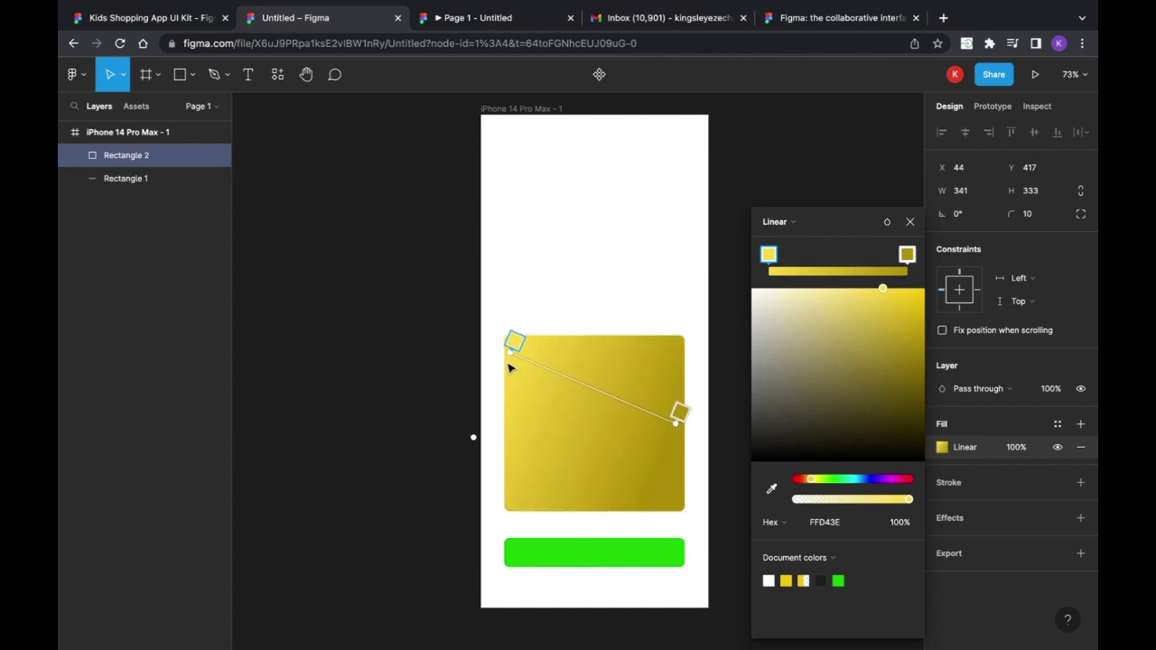
pyautogui.moveTo(512, 342); pyautogui.dragTo(552, 242)
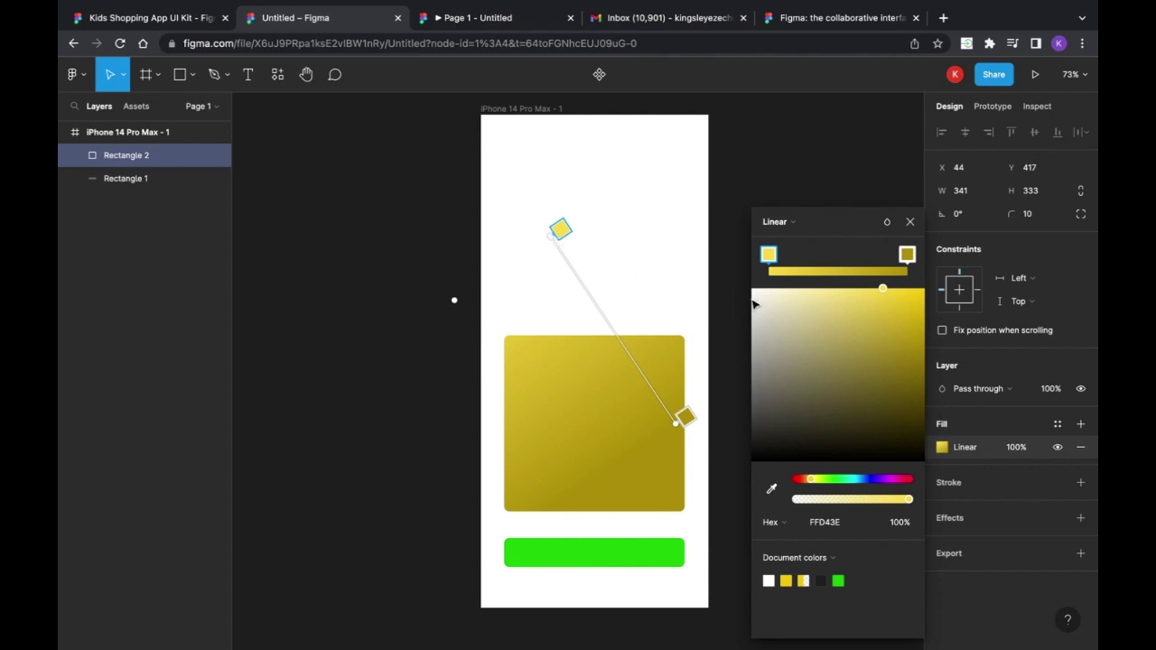
pyautogui.click(909, 222)
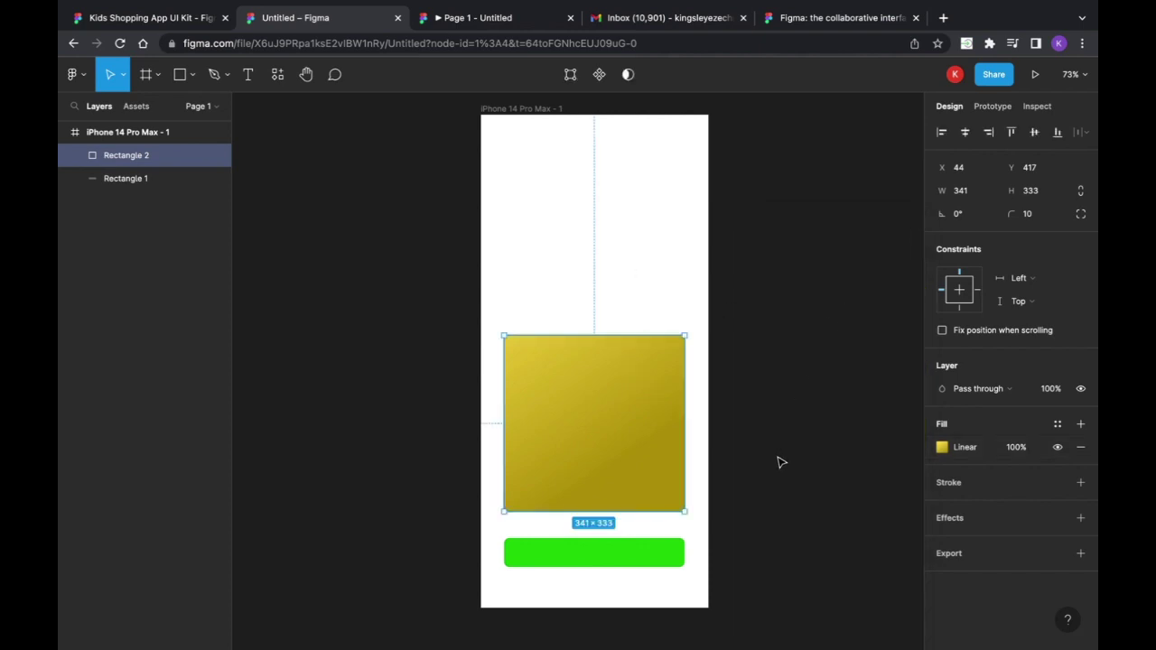